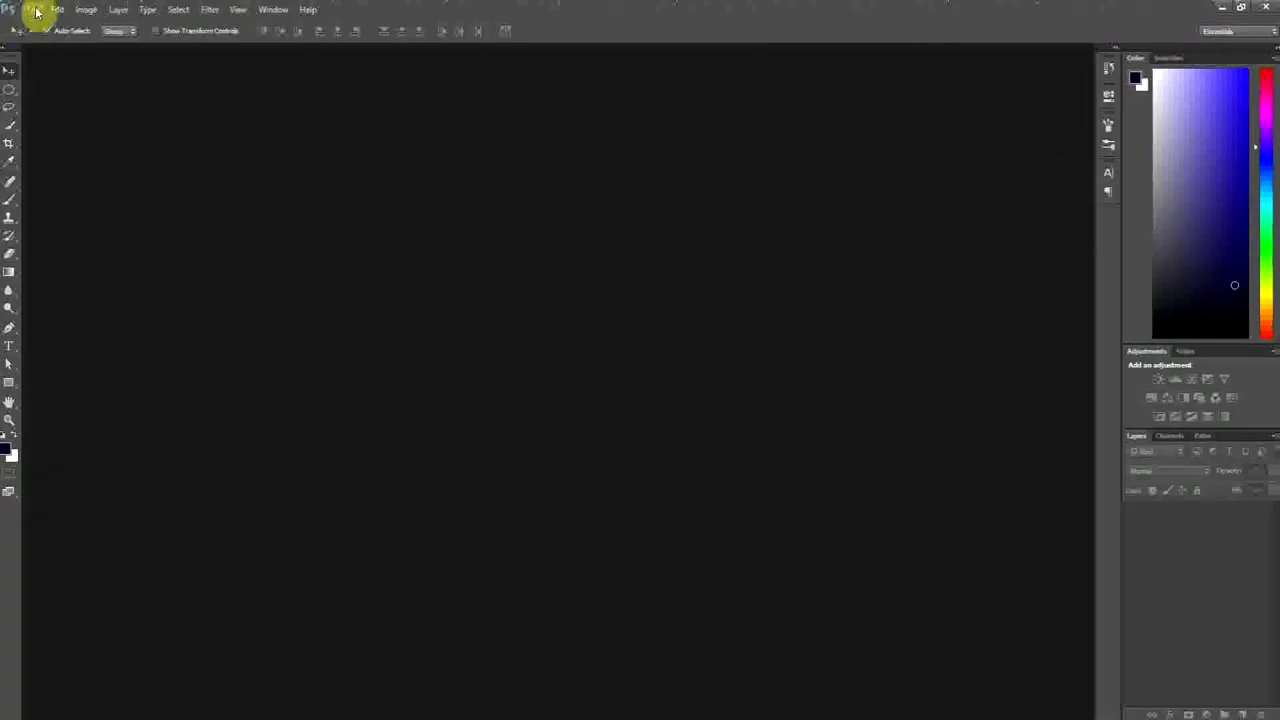
Create a new 1920 × 1080 pixel document
click(35, 12)
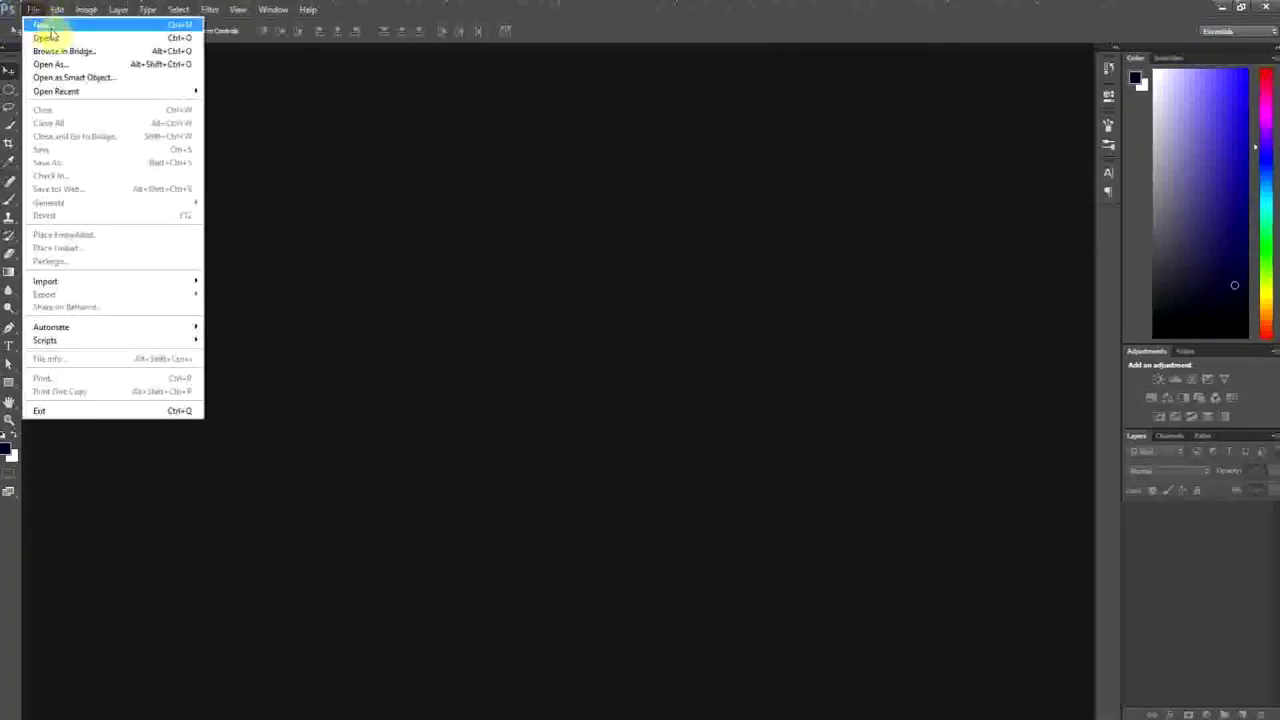
double_click(605, 238)
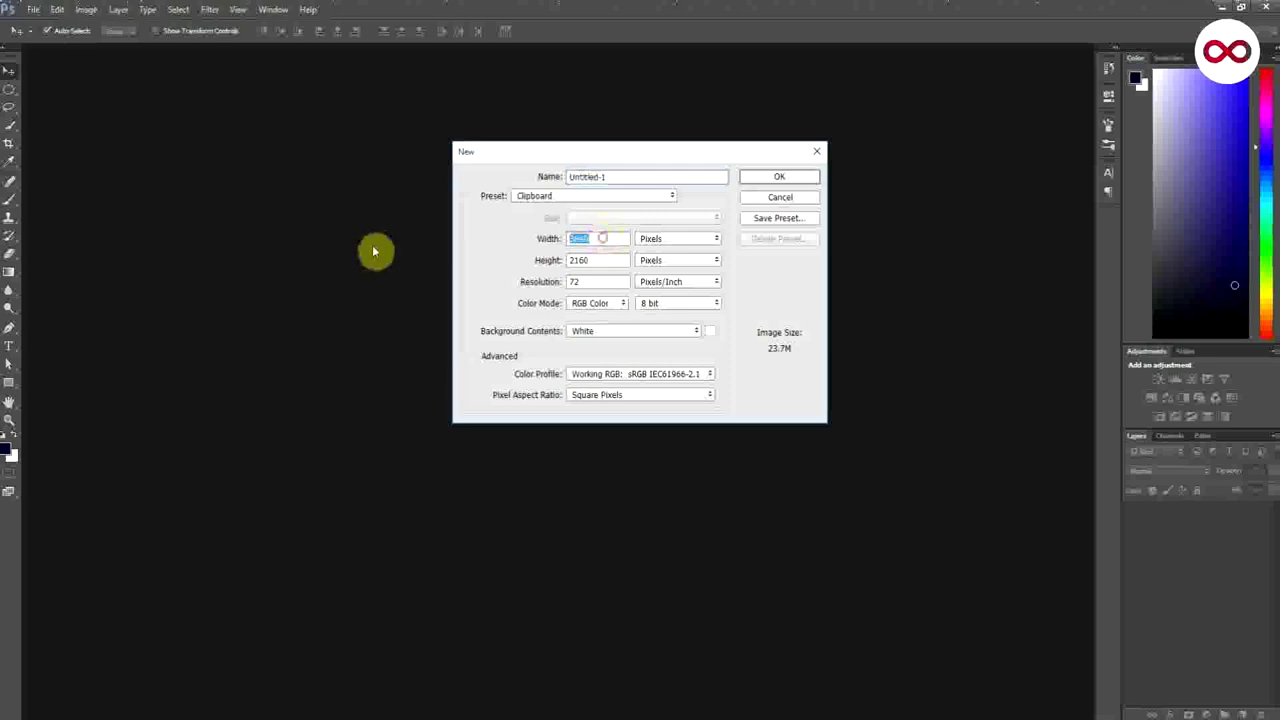
text(1920)
key(Tab)
text(1080)
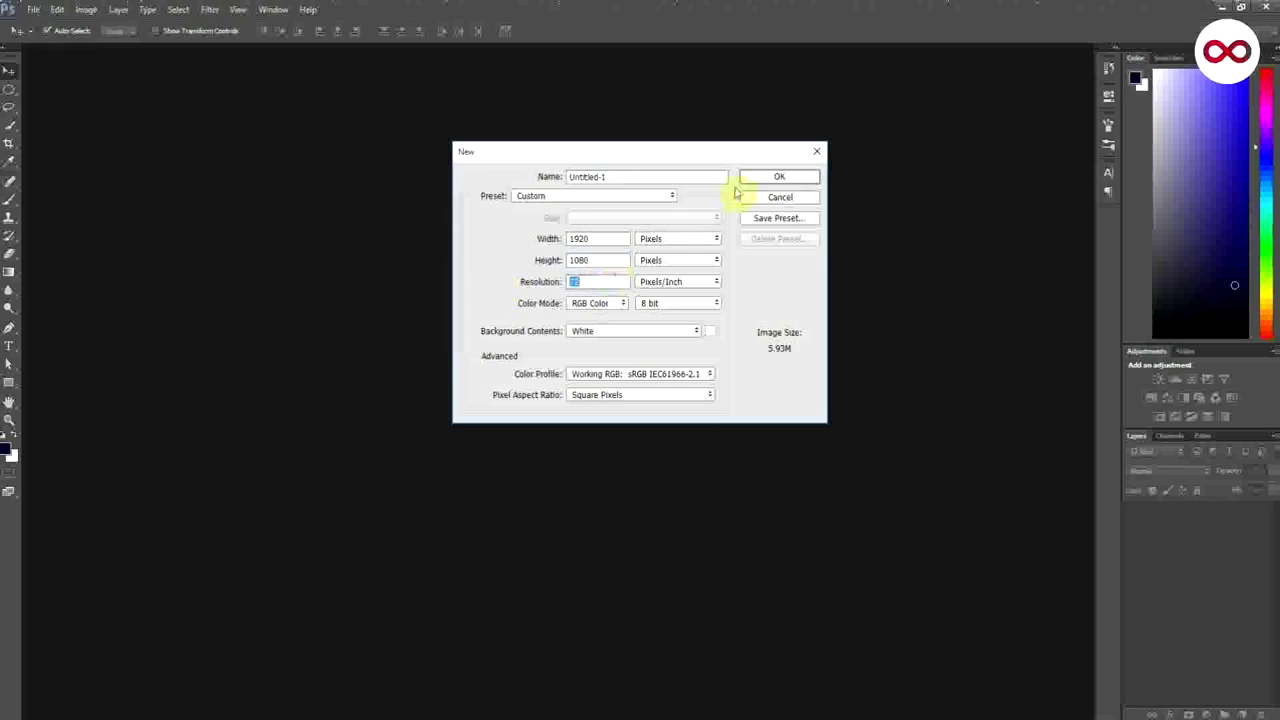
click(780, 178)
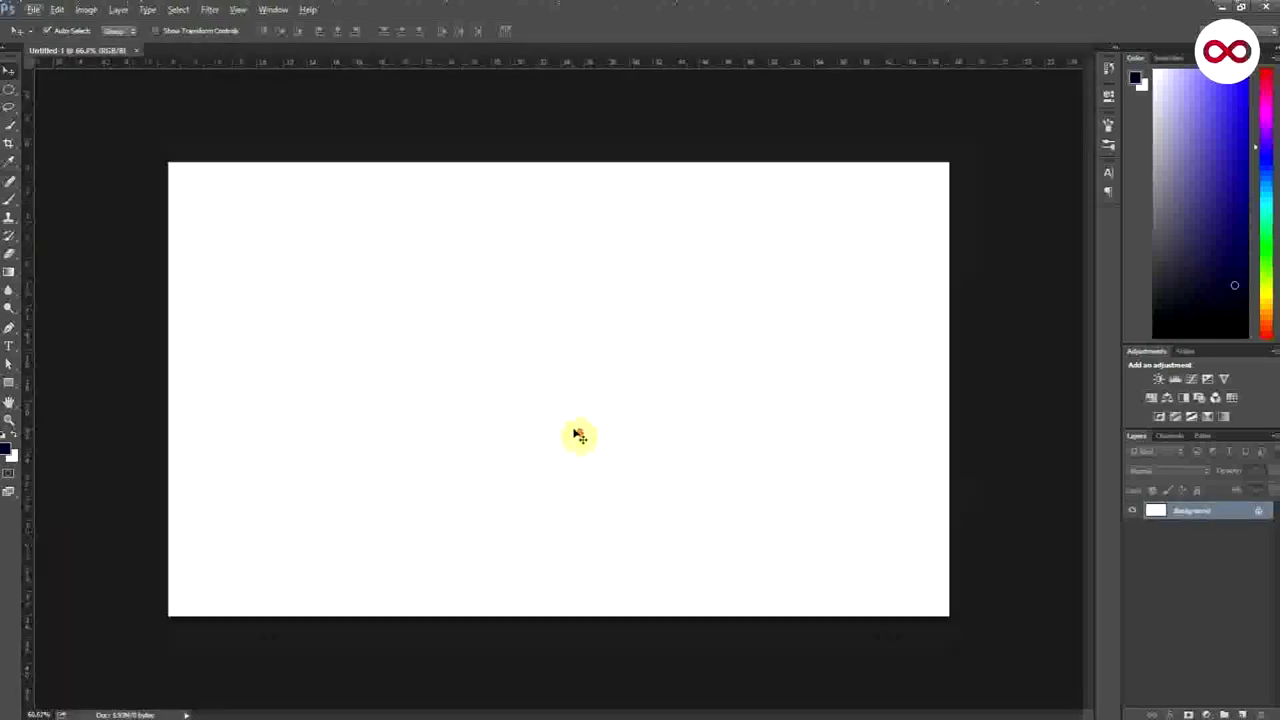
scroll(581, 435, up, 1)
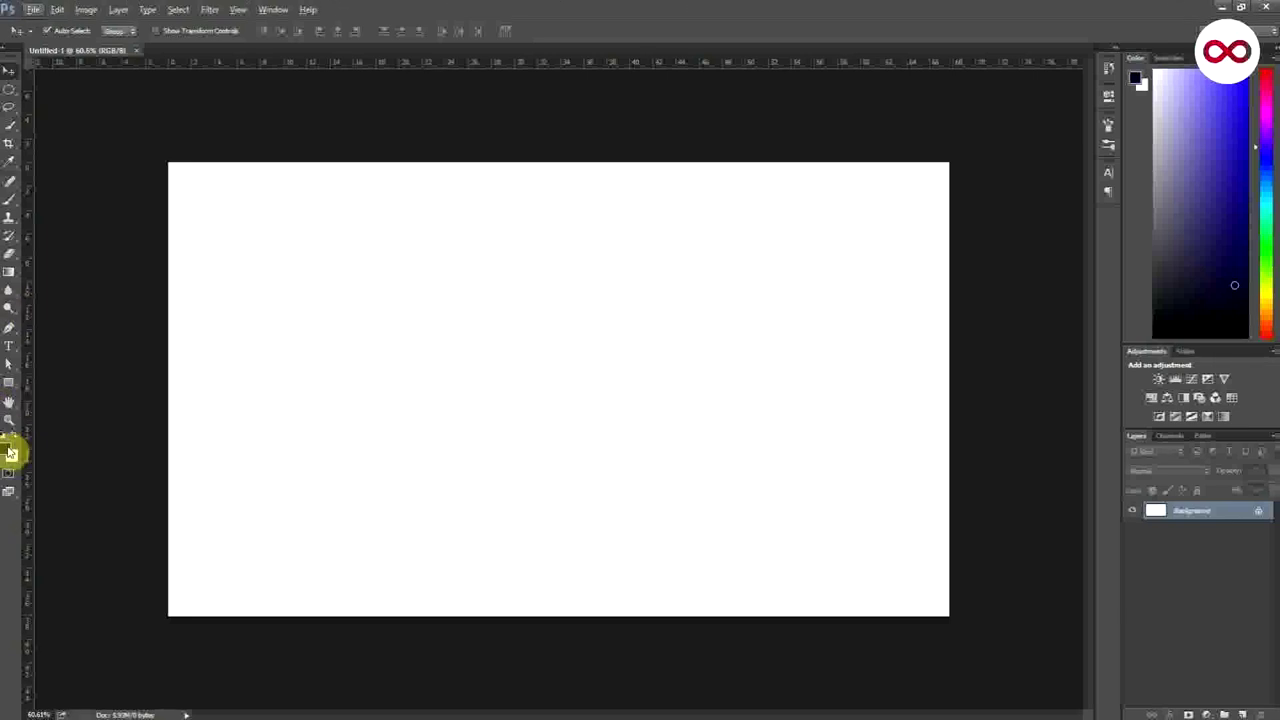
Fill the background with the dark grey #29292a
click(8, 453)
click(729, 338)
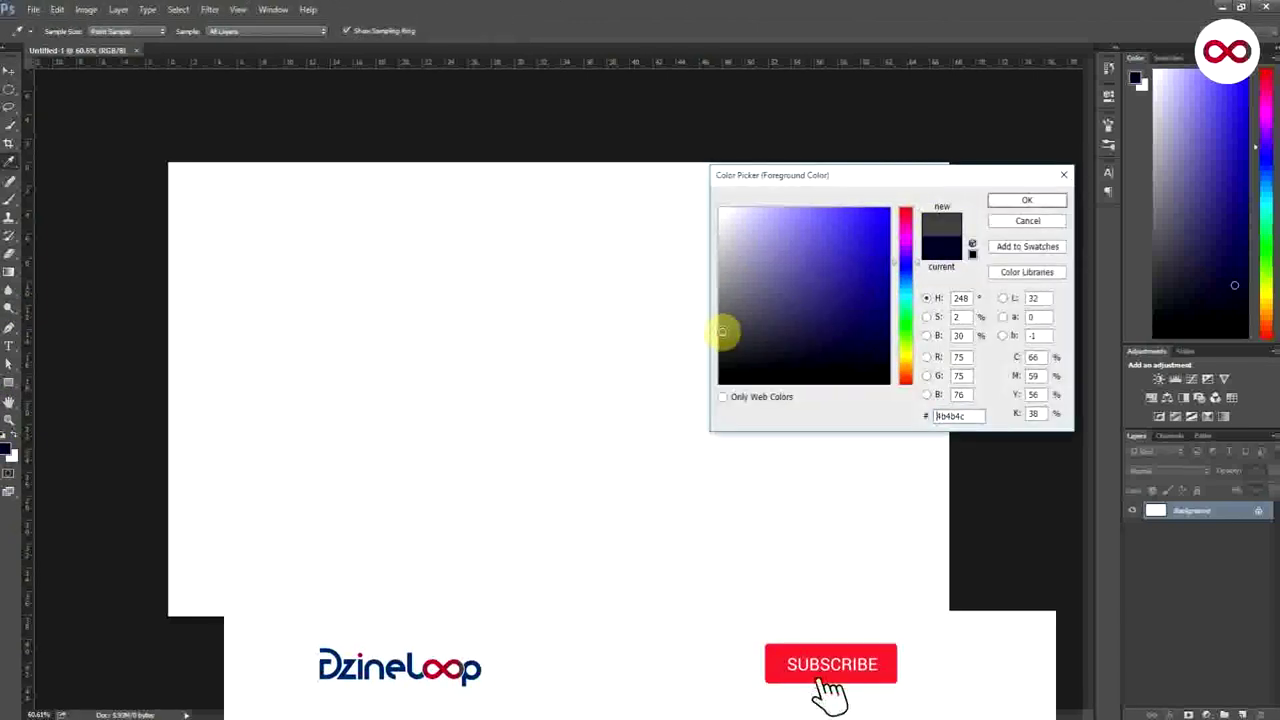
drag(731, 342, 724, 355)
click(1055, 203)
key(v)
key(alt+BackSpace)
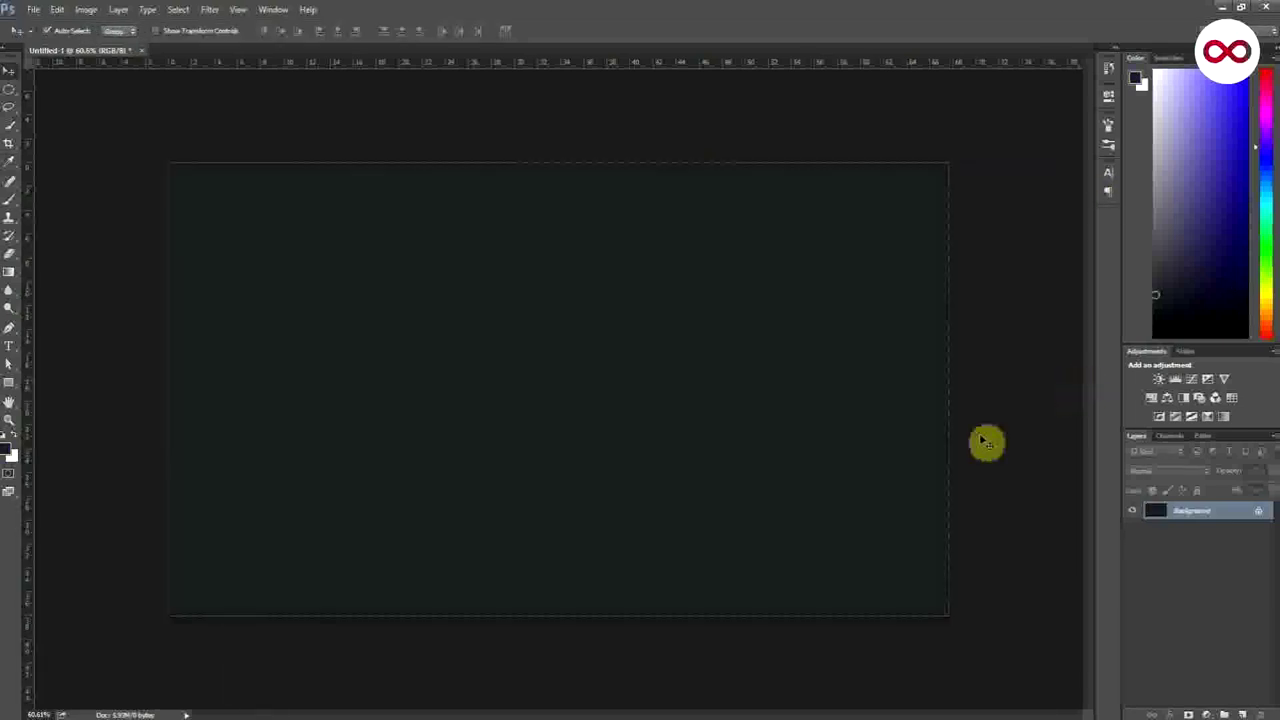
scroll(694, 443, down, 1)
scroll(634, 434, down, 2)
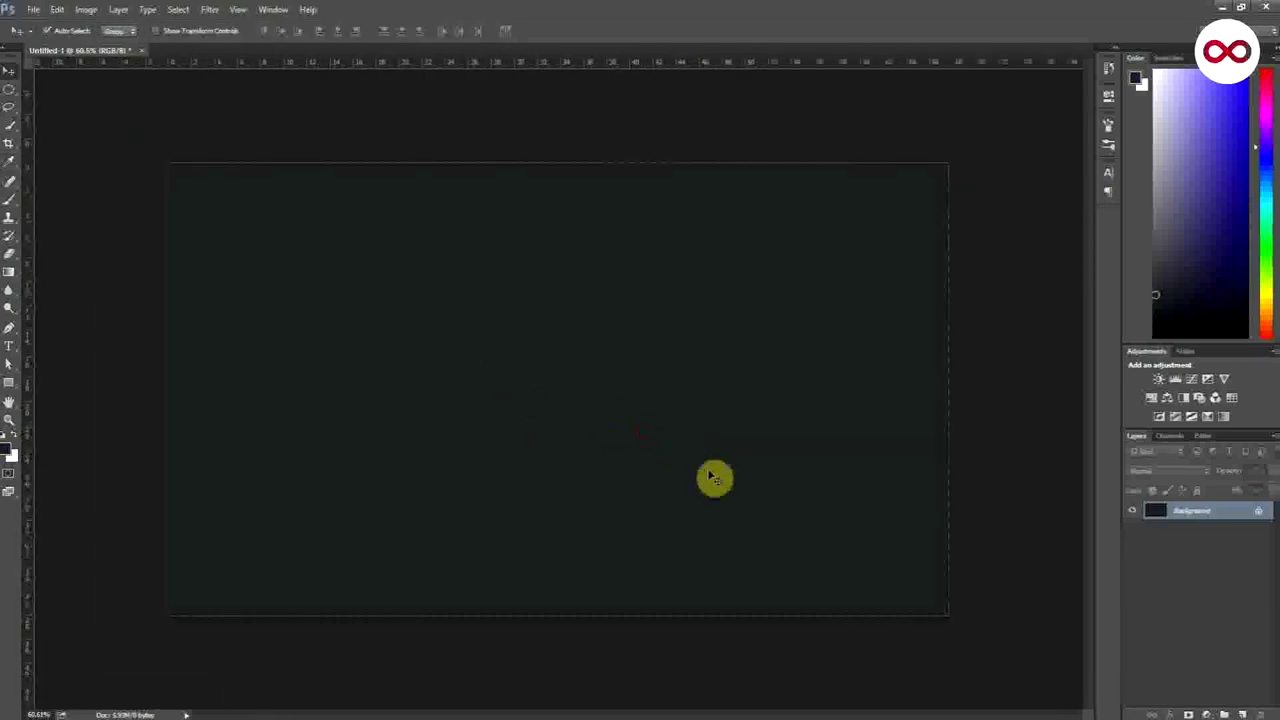
Type a letter G in the Game of Thrones font at 215 pt on the canvas's left
click(8, 346)
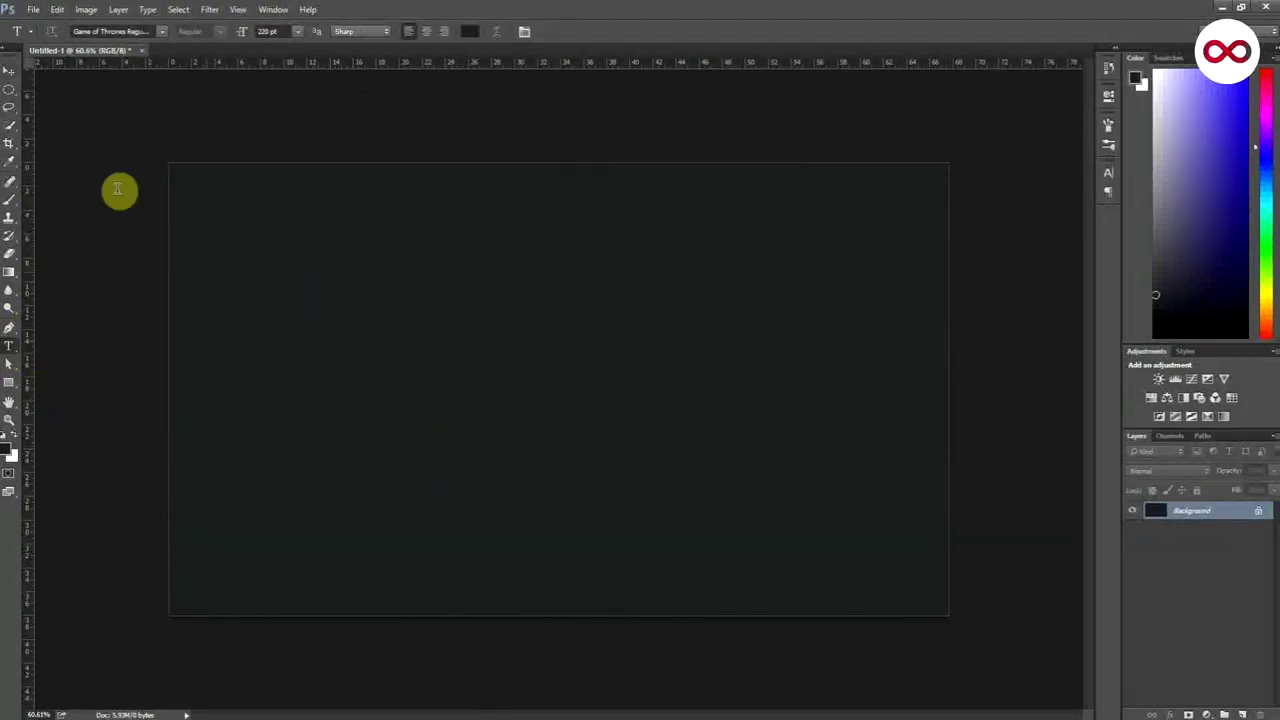
click(270, 31)
text(215)
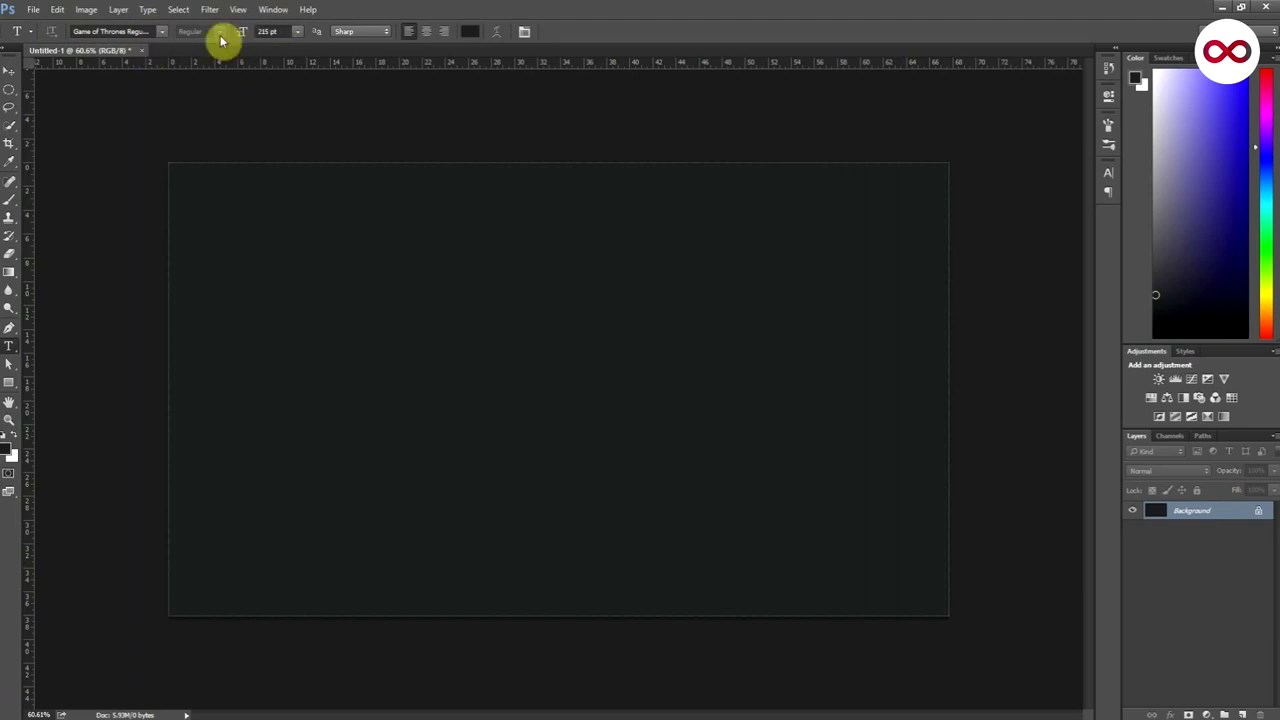
key(ctrl+plus)
click(251, 363)
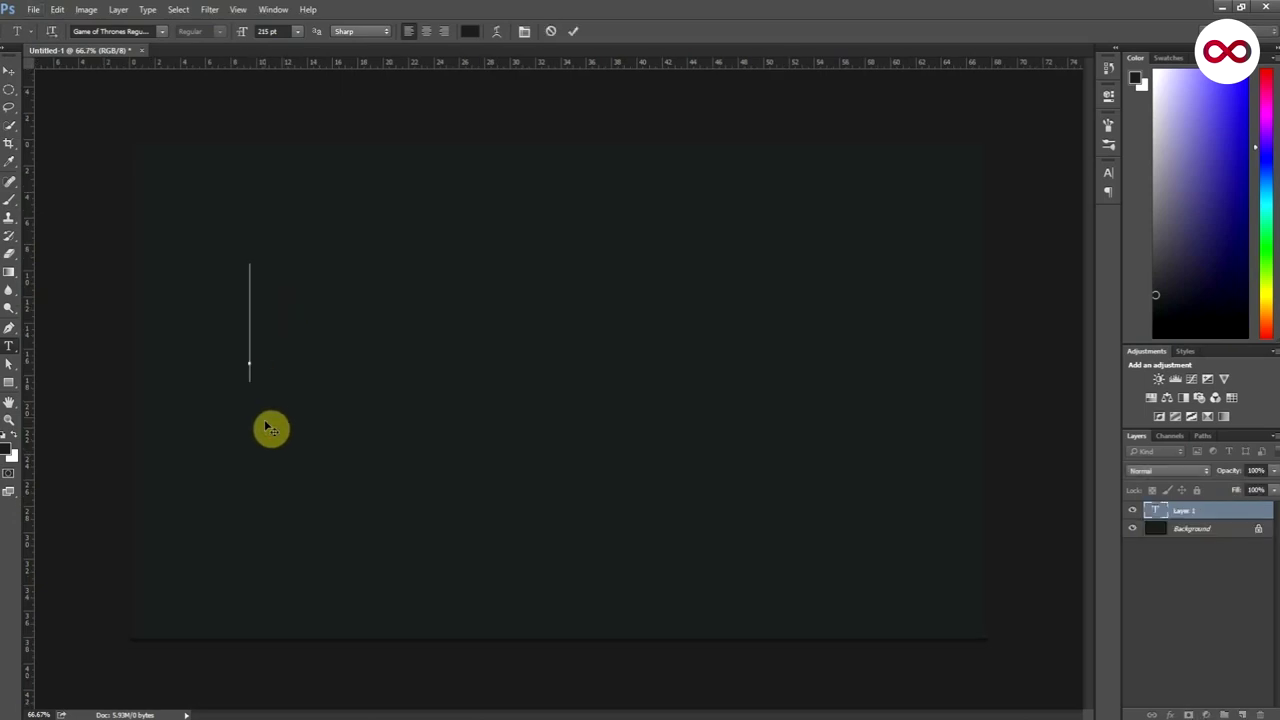
text(G)
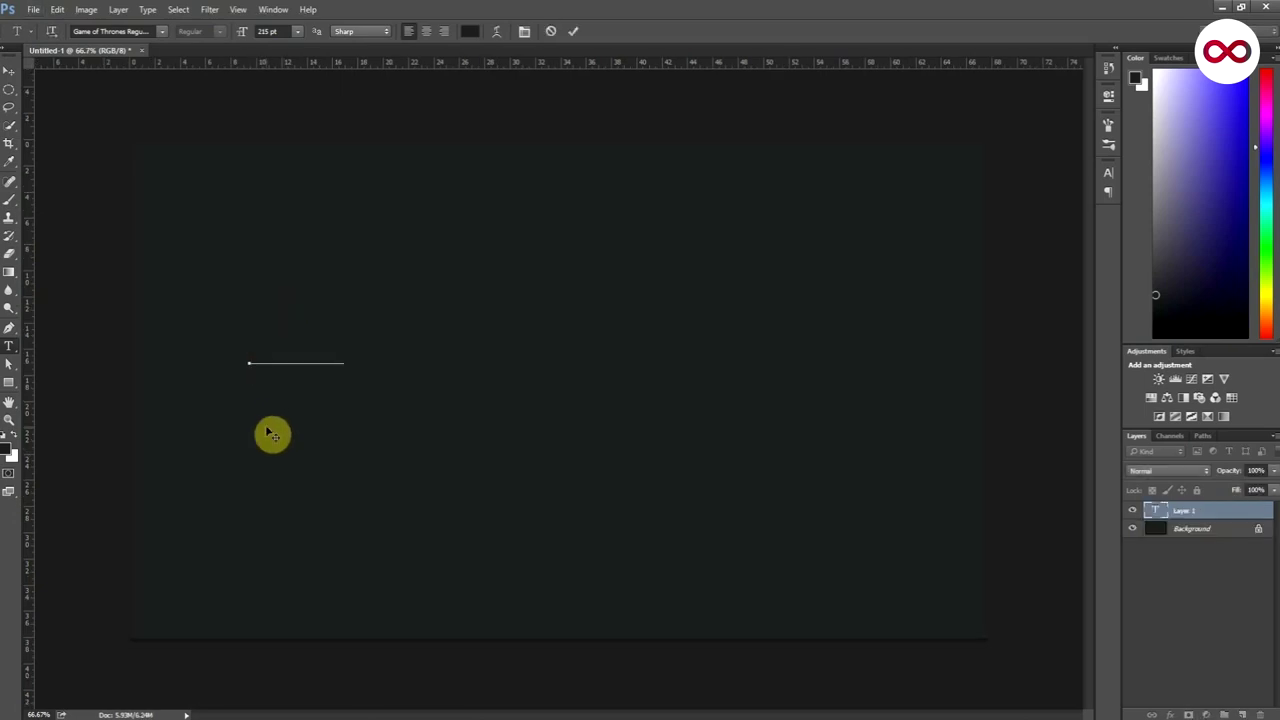
Colour the G white (#ffffff)
key(ctrl+a)
click(470, 31)
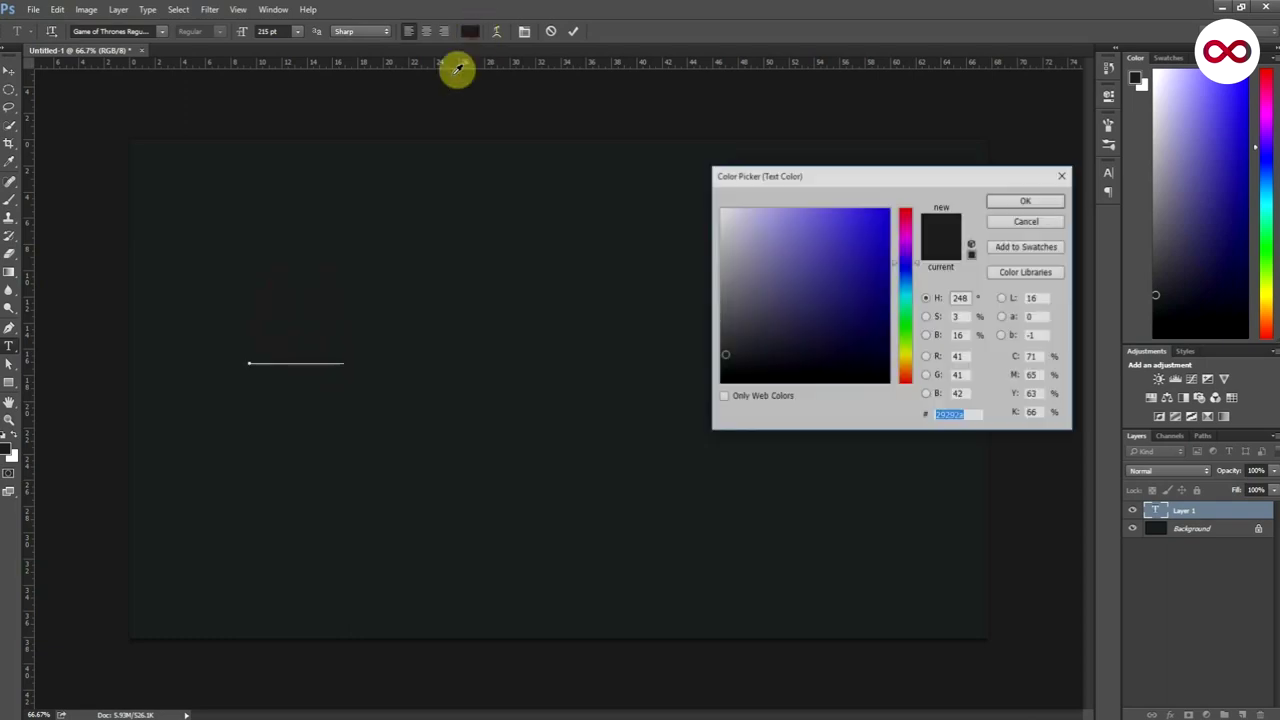
drag(749, 234, 674, 177)
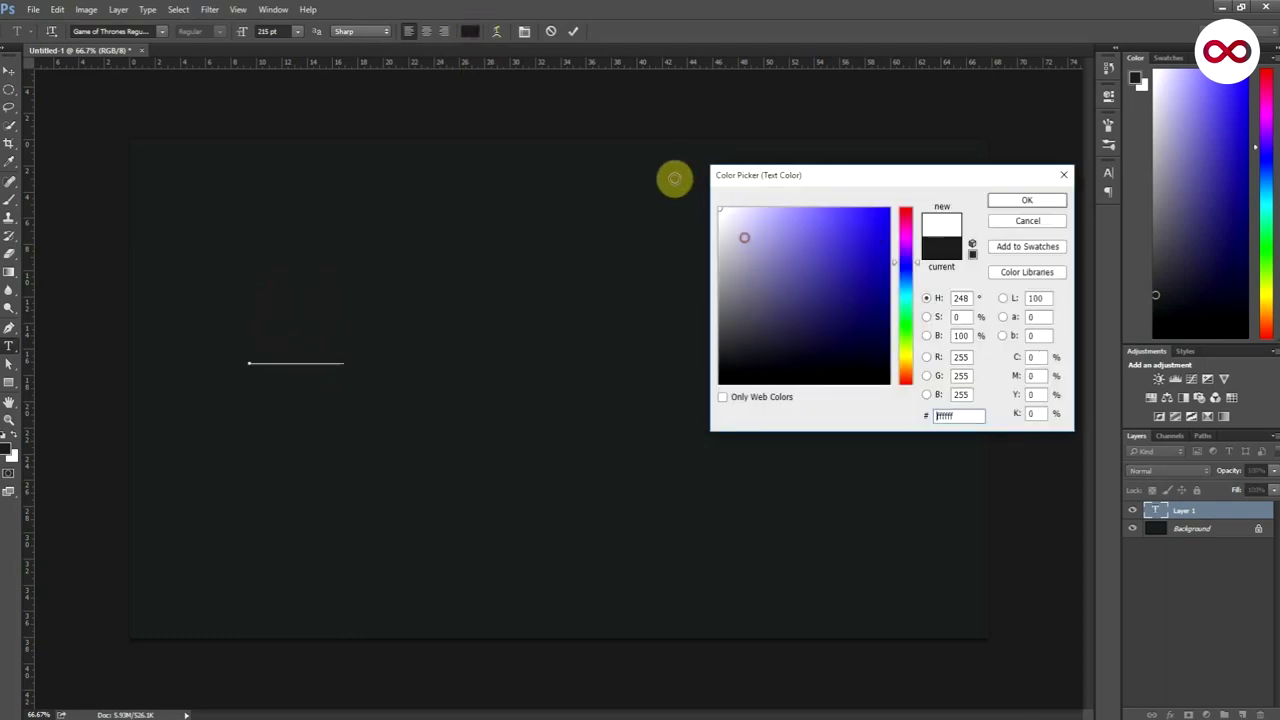
click(1034, 201)
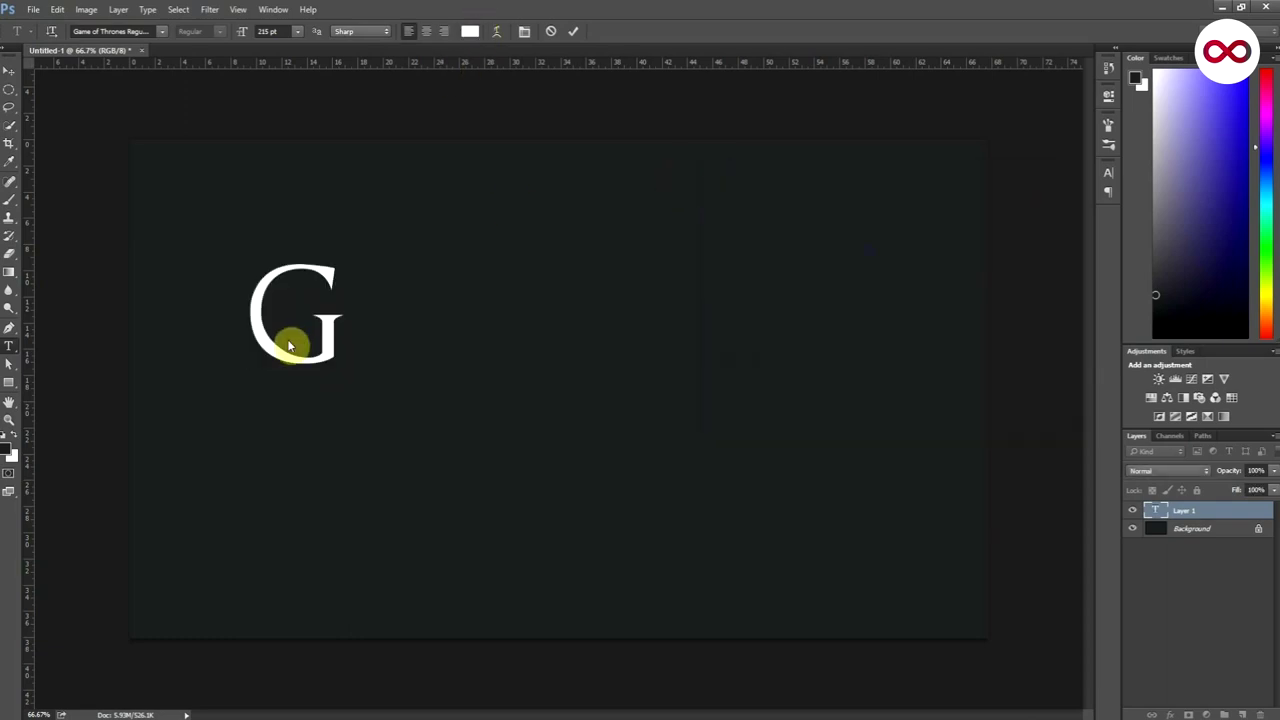
Set the G on two horizontal guides near the canvas middle, undoing a stray duplicate
click(8, 76)
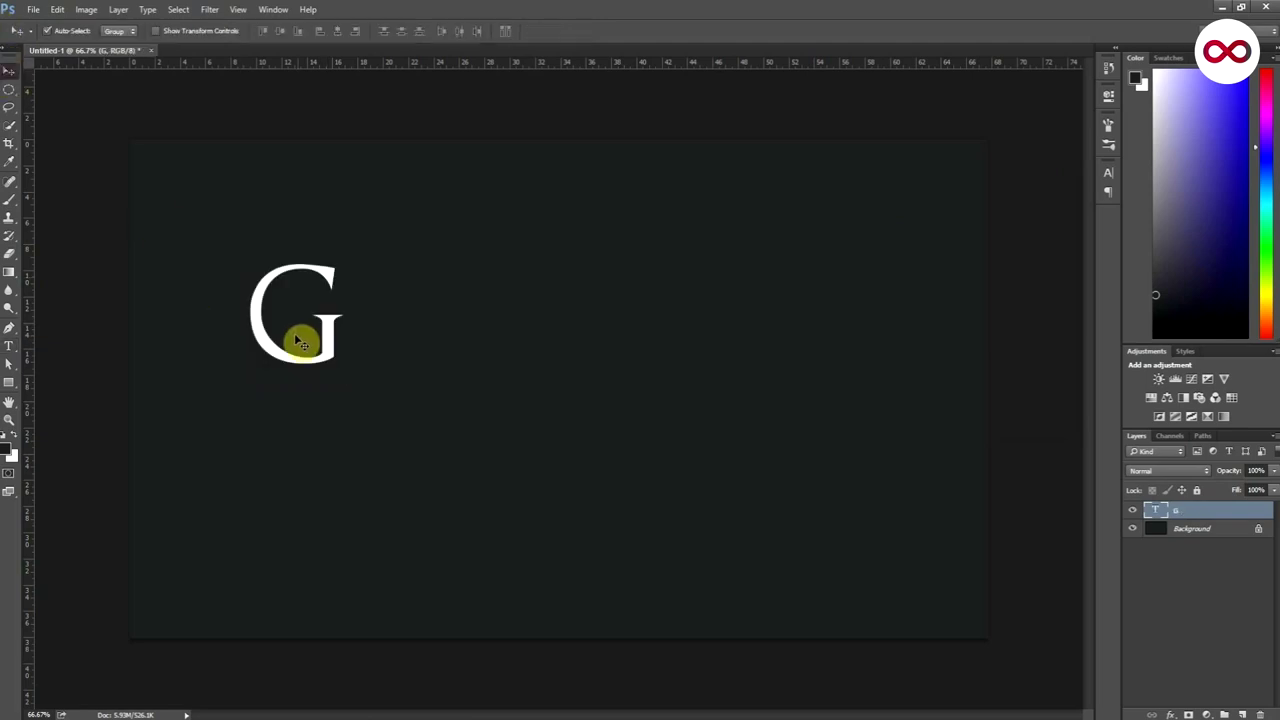
drag(329, 329, 323, 385)
drag(551, 64, 518, 429)
drag(329, 405, 280, 403)
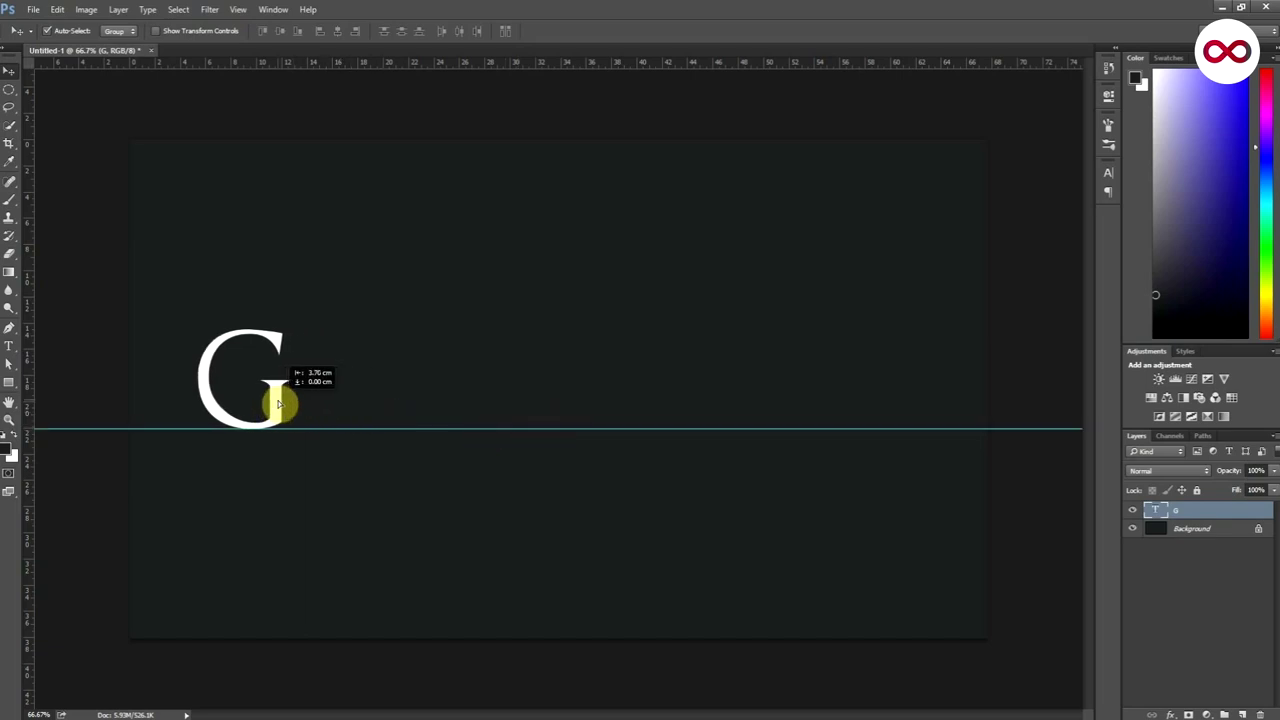
drag(463, 66, 393, 421)
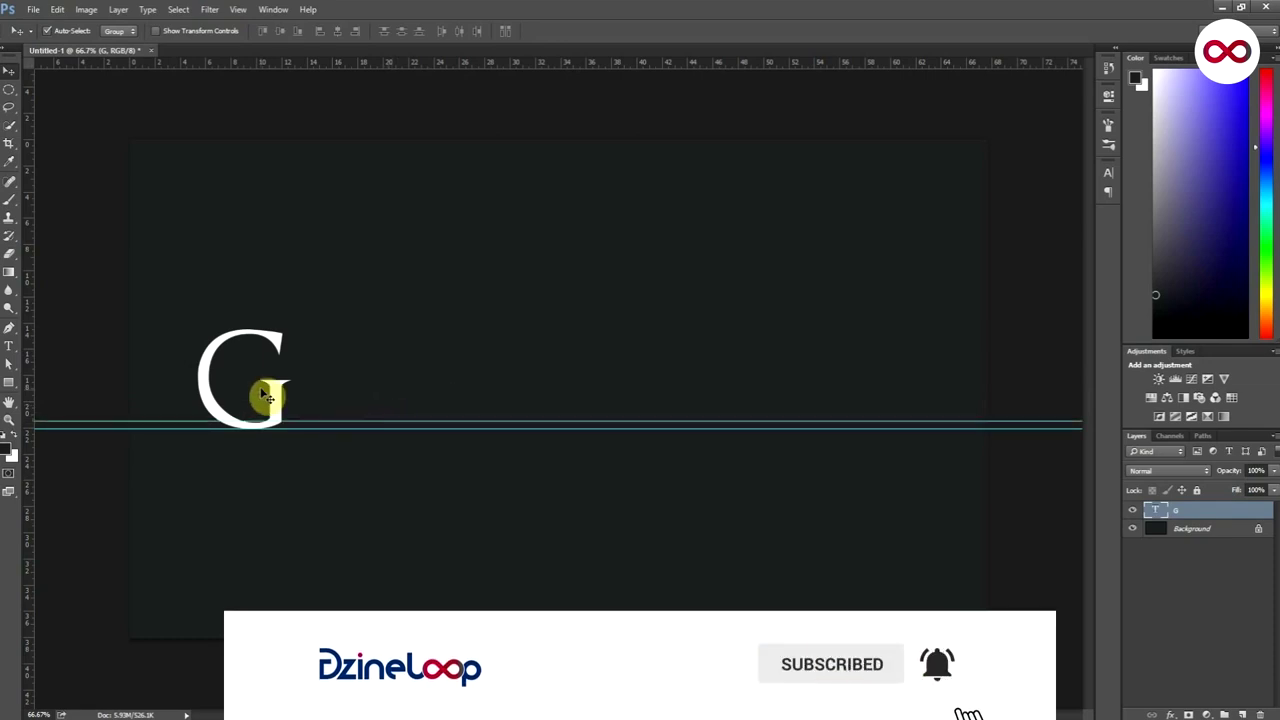
drag(277, 345, 358, 343)
key(ctrl+z)
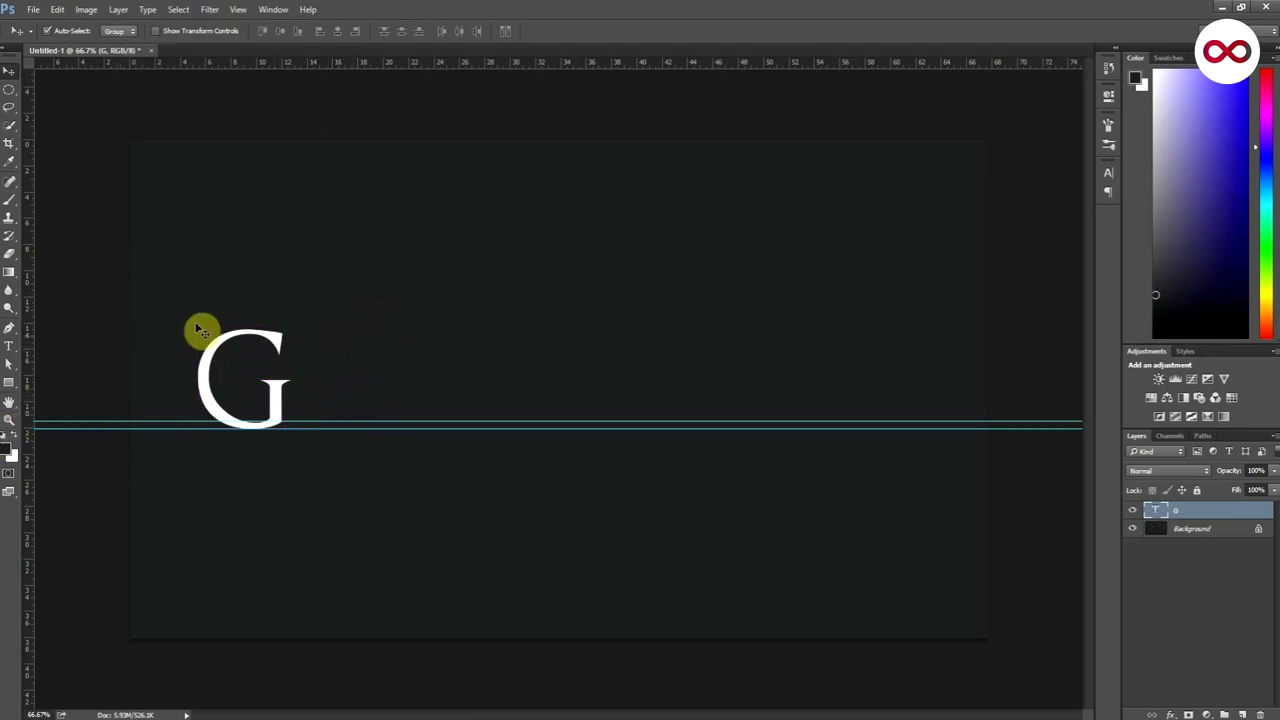
Recolour the G light grey #c8c6c6
click(9, 346)
click(280, 342)
key(ctrl+a)
click(469, 31)
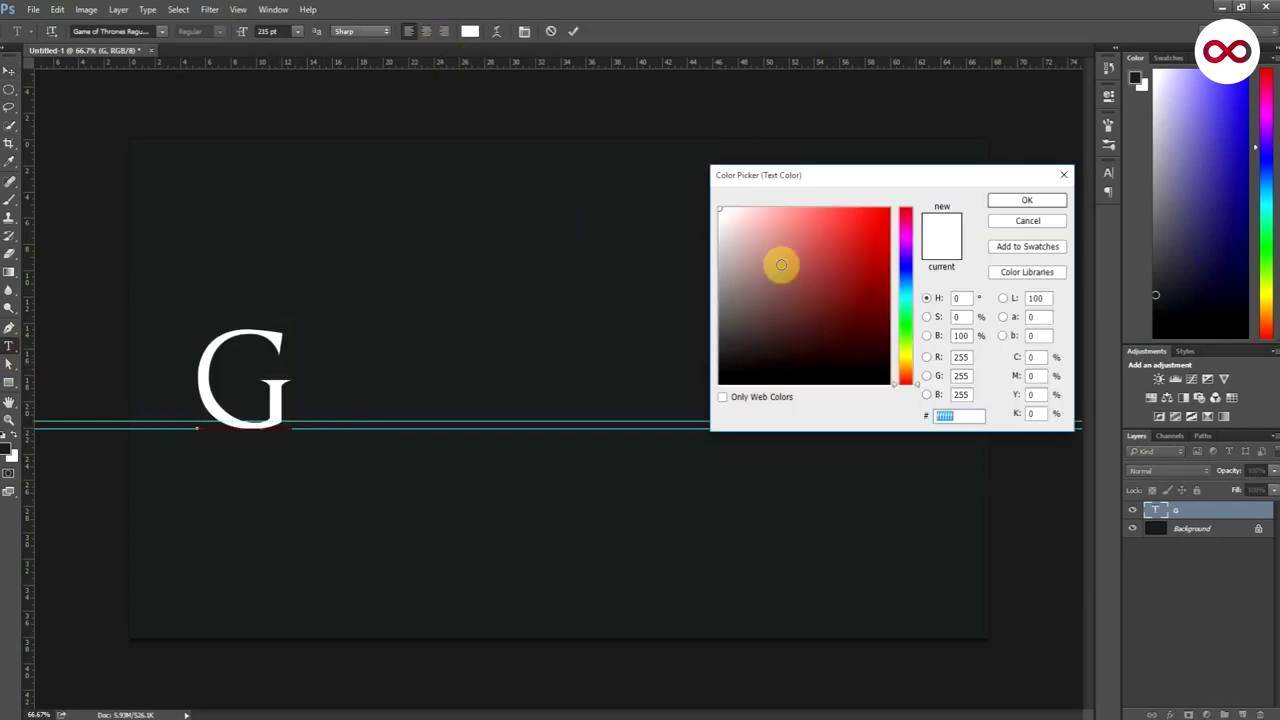
drag(718, 212, 719, 245)
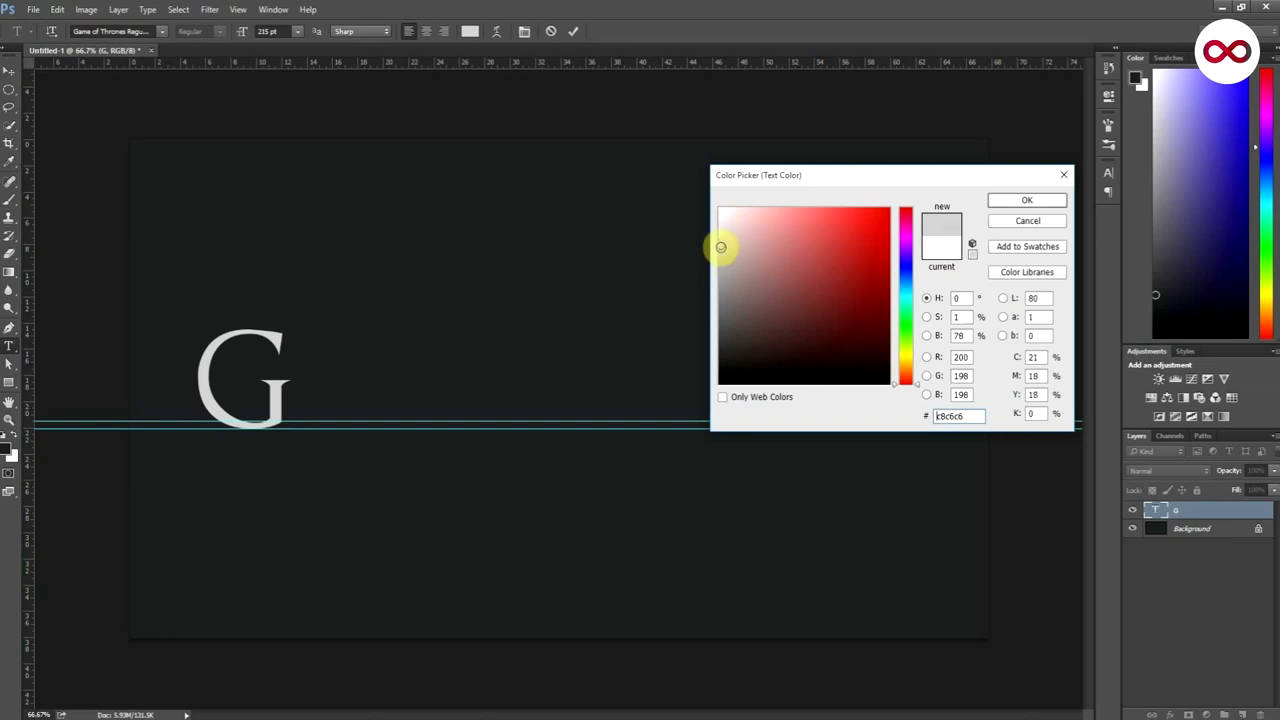
click(1026, 201)
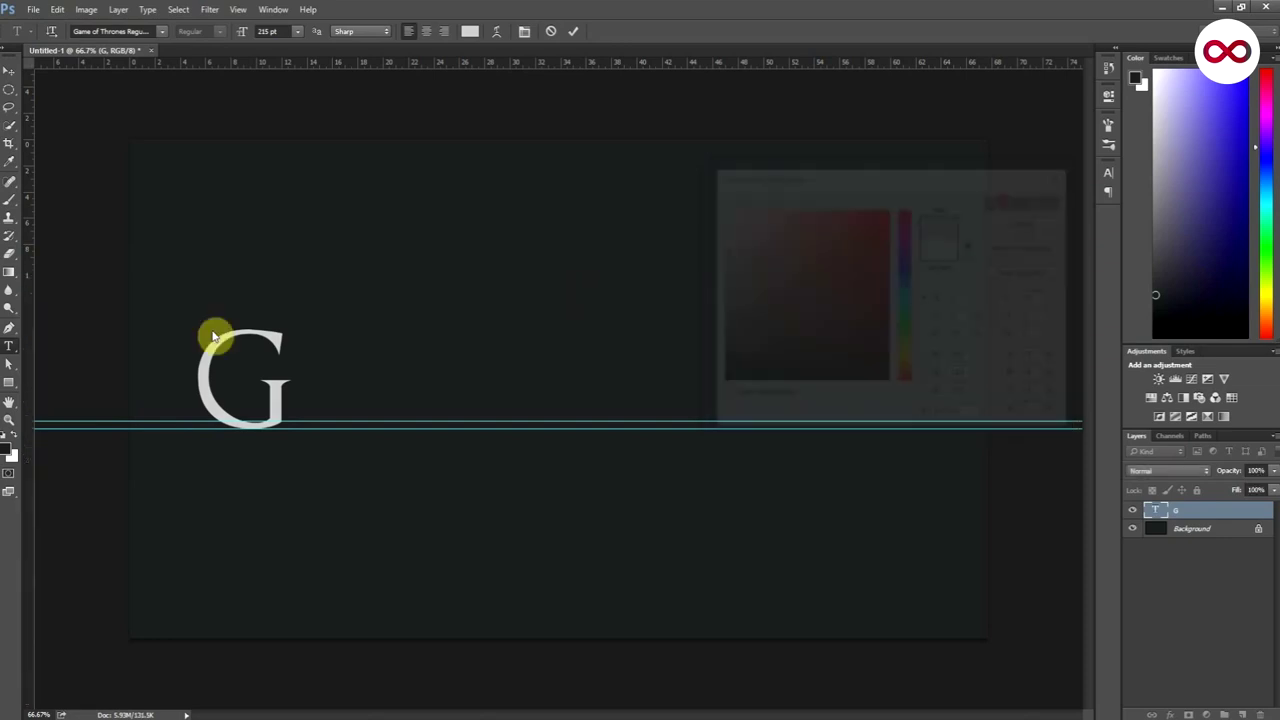
Duplicate the G beside the original and shrink the copy to 150 pt
click(9, 77)
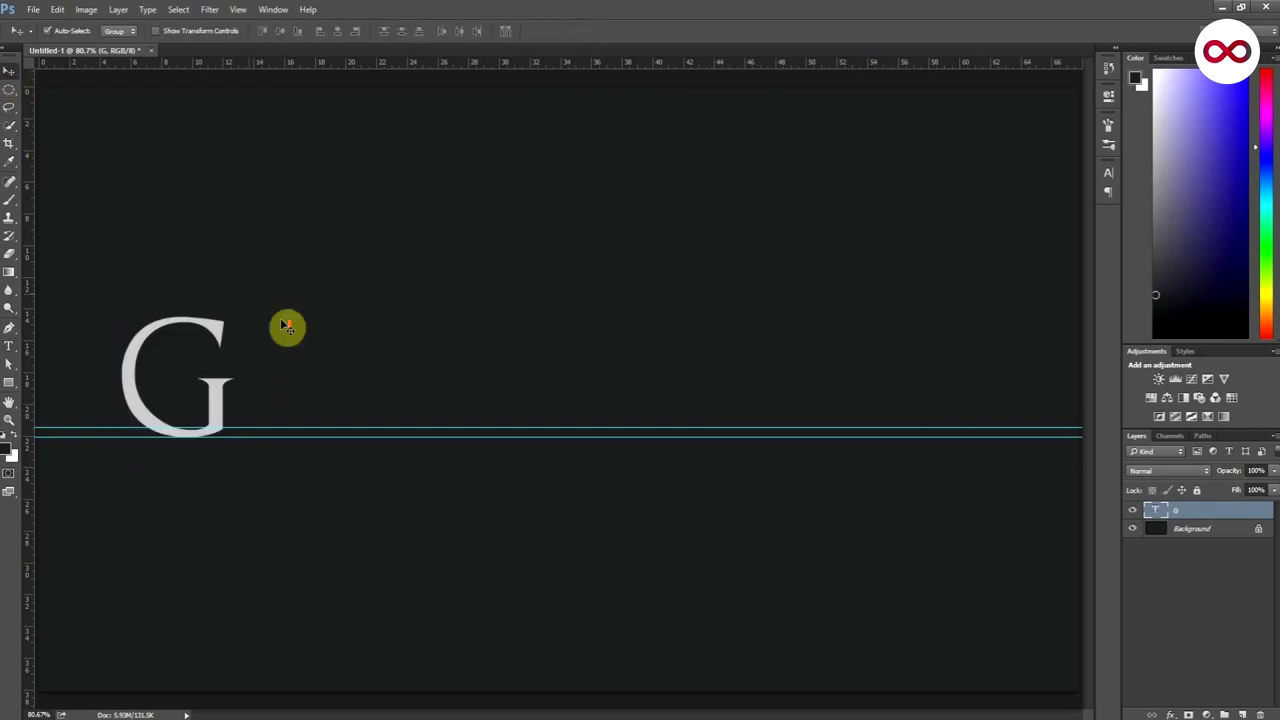
drag(241, 334, 321, 320)
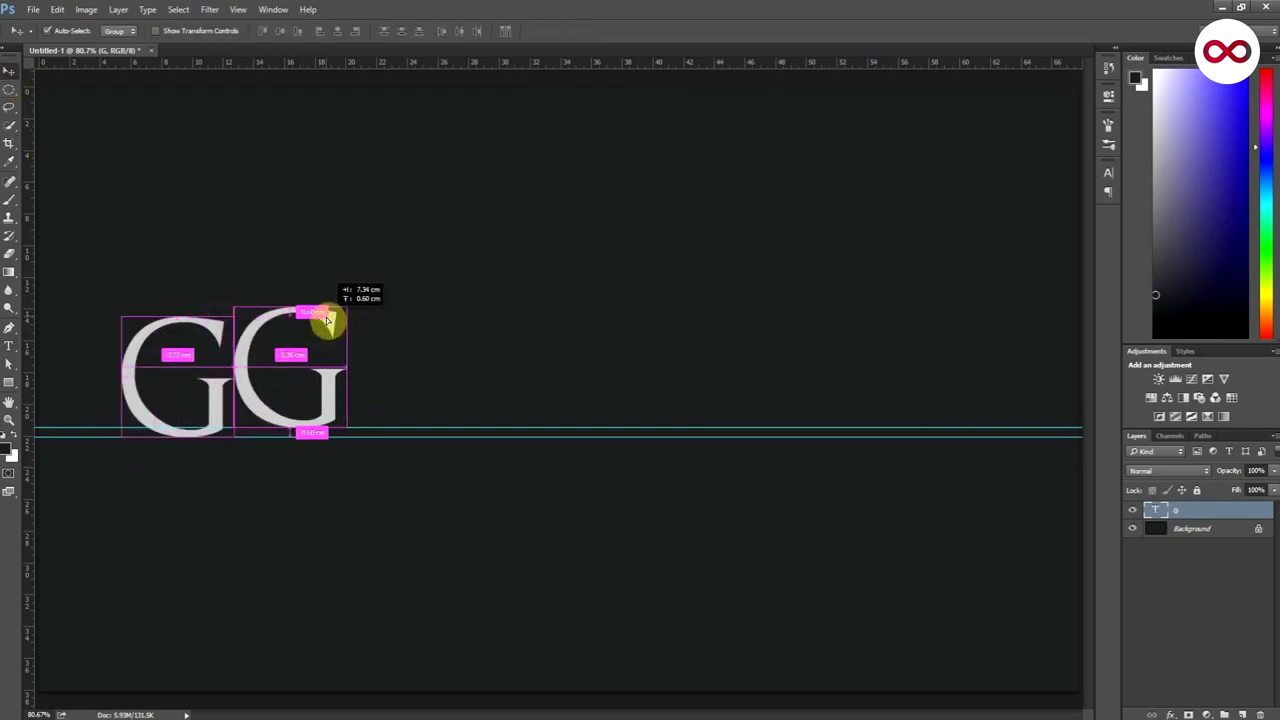
drag(321, 317, 326, 317)
click(10, 345)
click(285, 338)
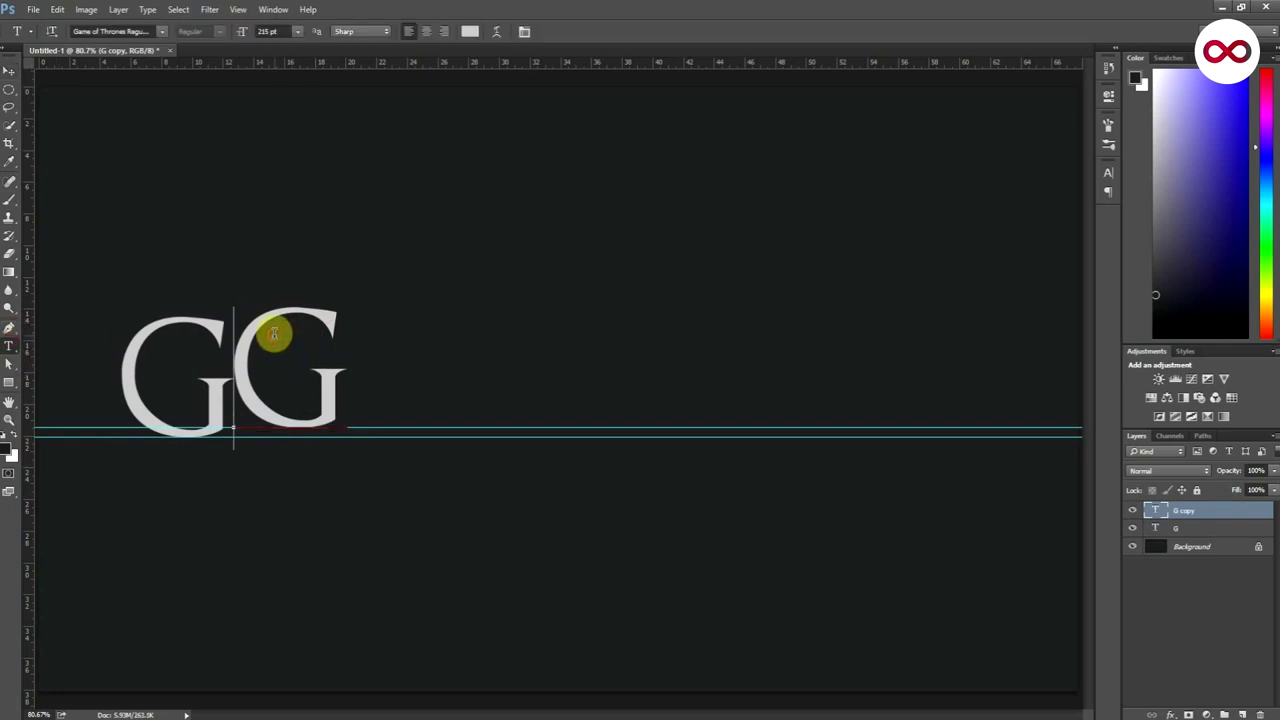
key(ctrl+a)
click(243, 35)
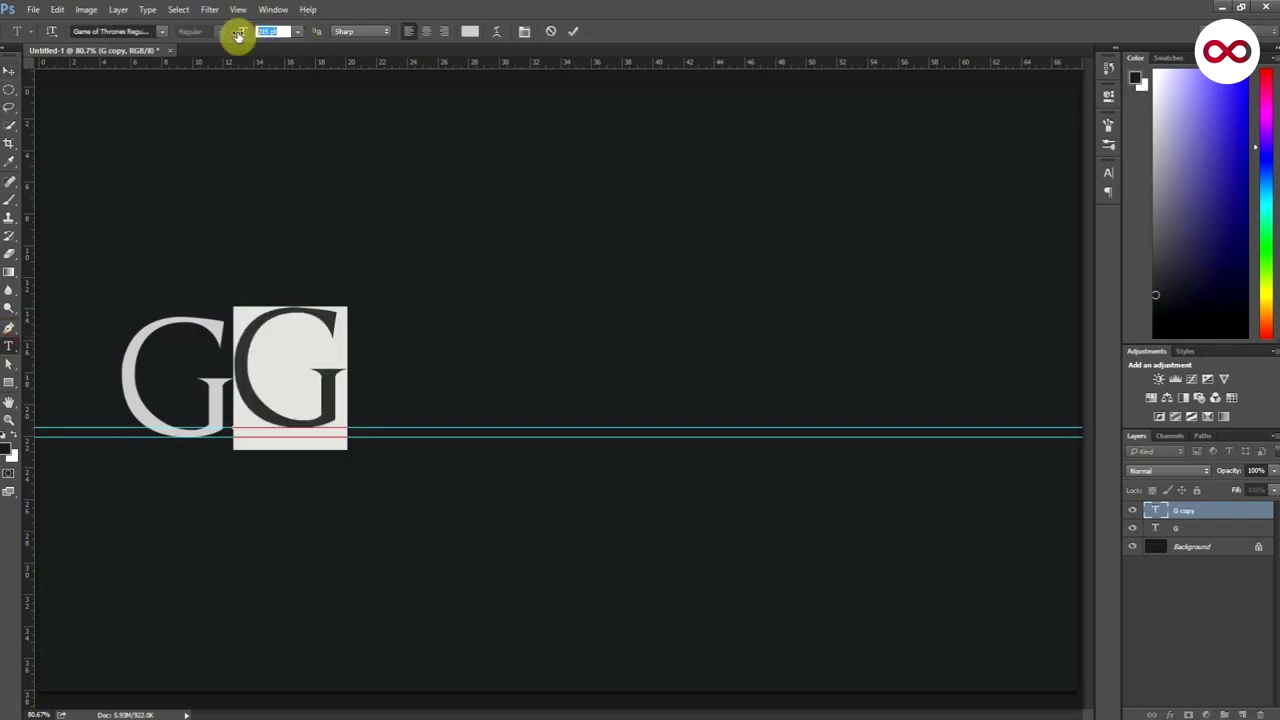
text(150)
drag(240, 35, 236, 35)
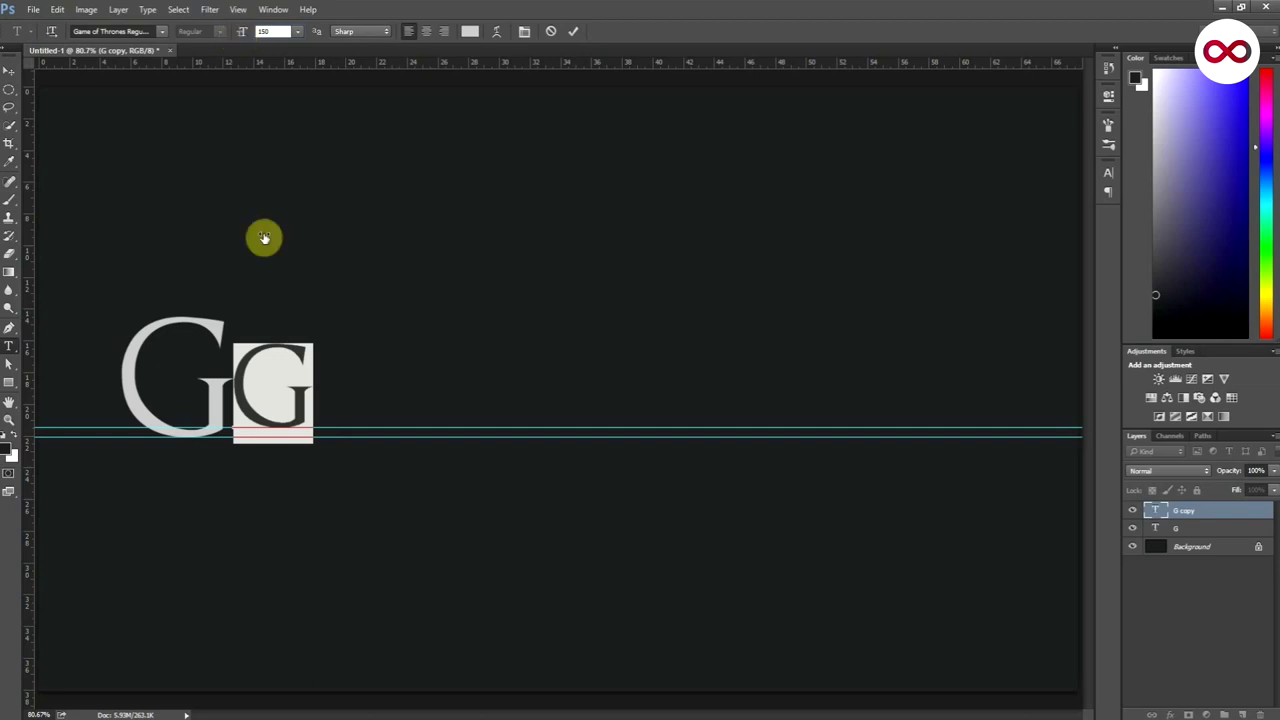
click(285, 378)
Retype the copy as AME so the canvas reads GAME
double_click(321, 372)
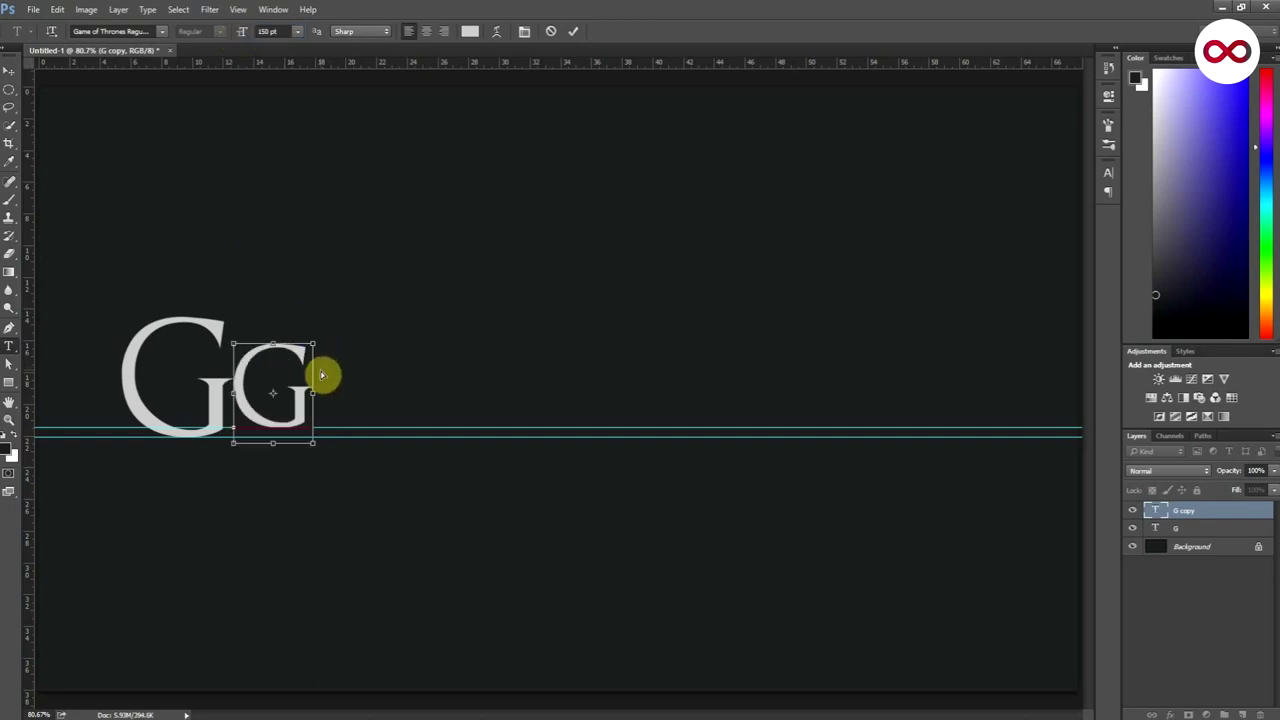
text(AM)
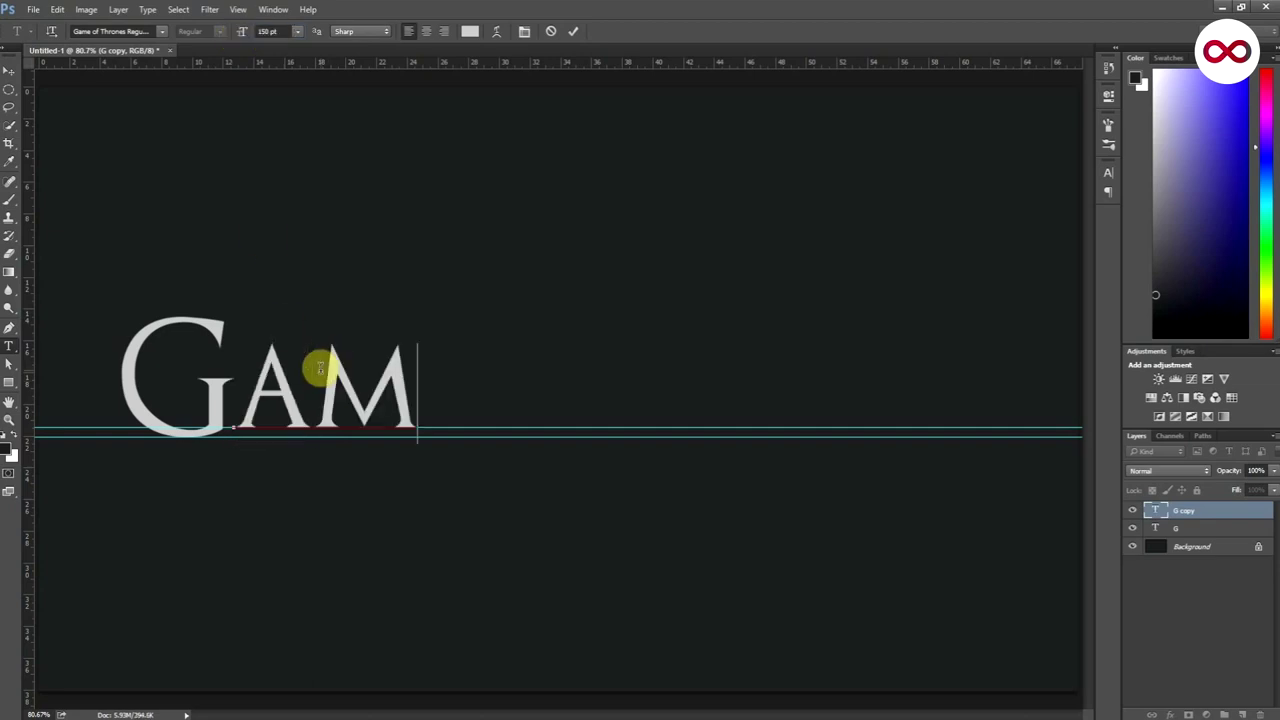
text(E)
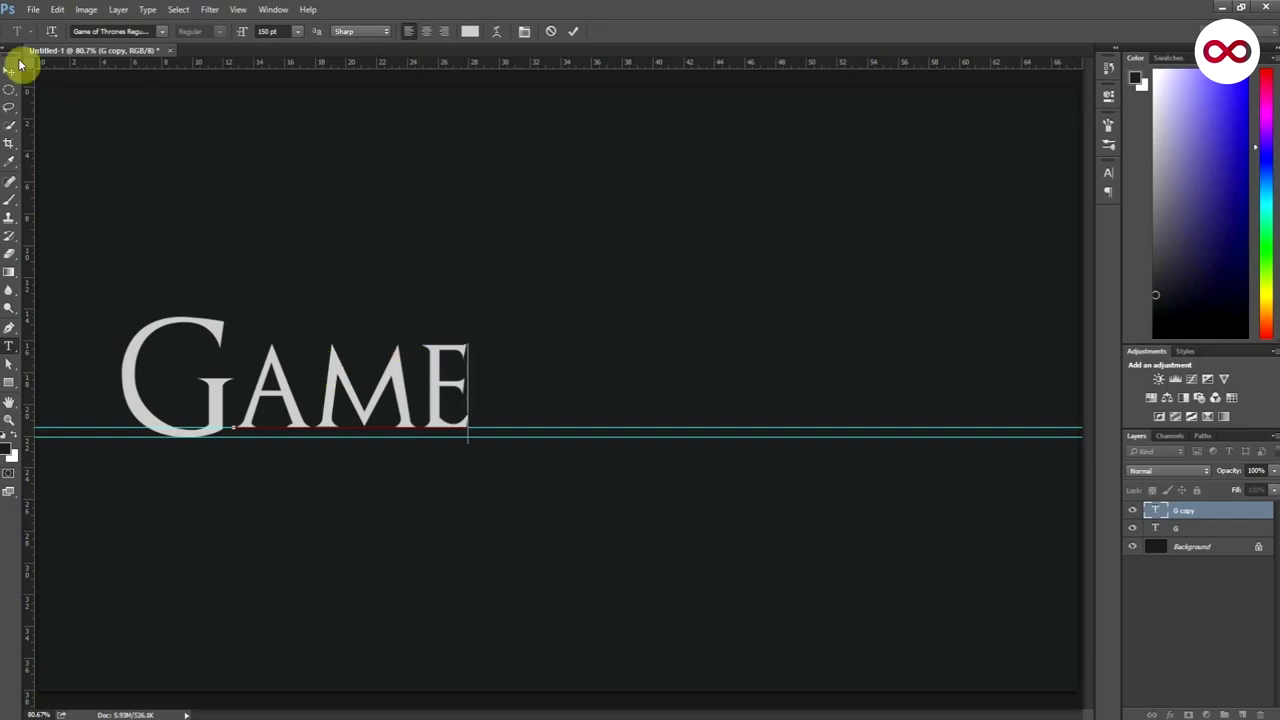
click(8, 72)
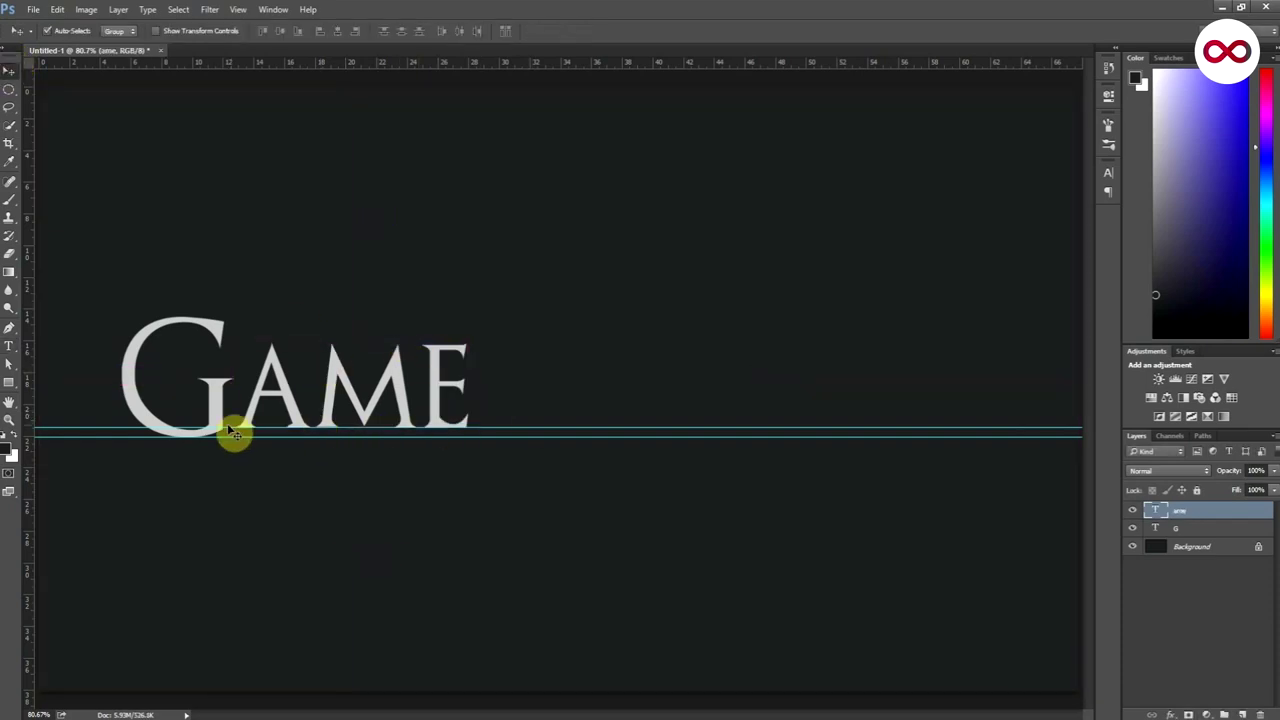
Duplicate the AME text to the right and retype the copy as OF
scroll(228, 432, up, 1)
scroll(228, 432, down, 2)
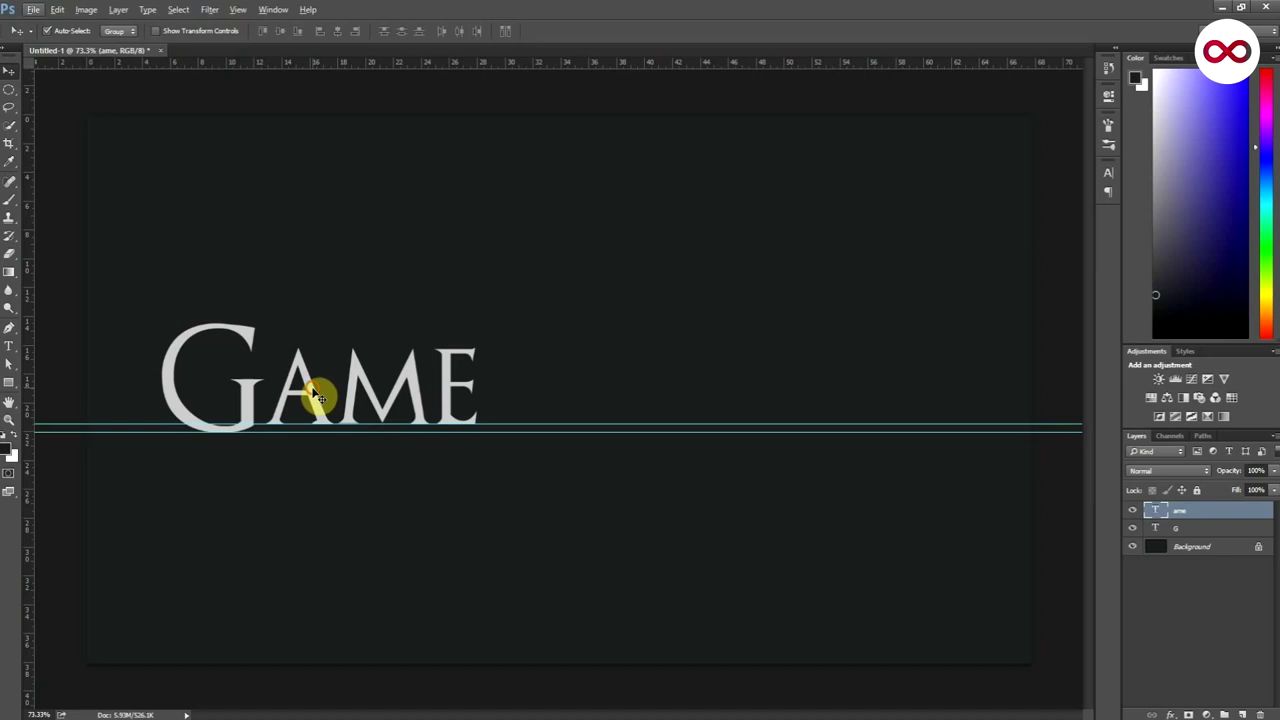
key(Left)
key(Left)
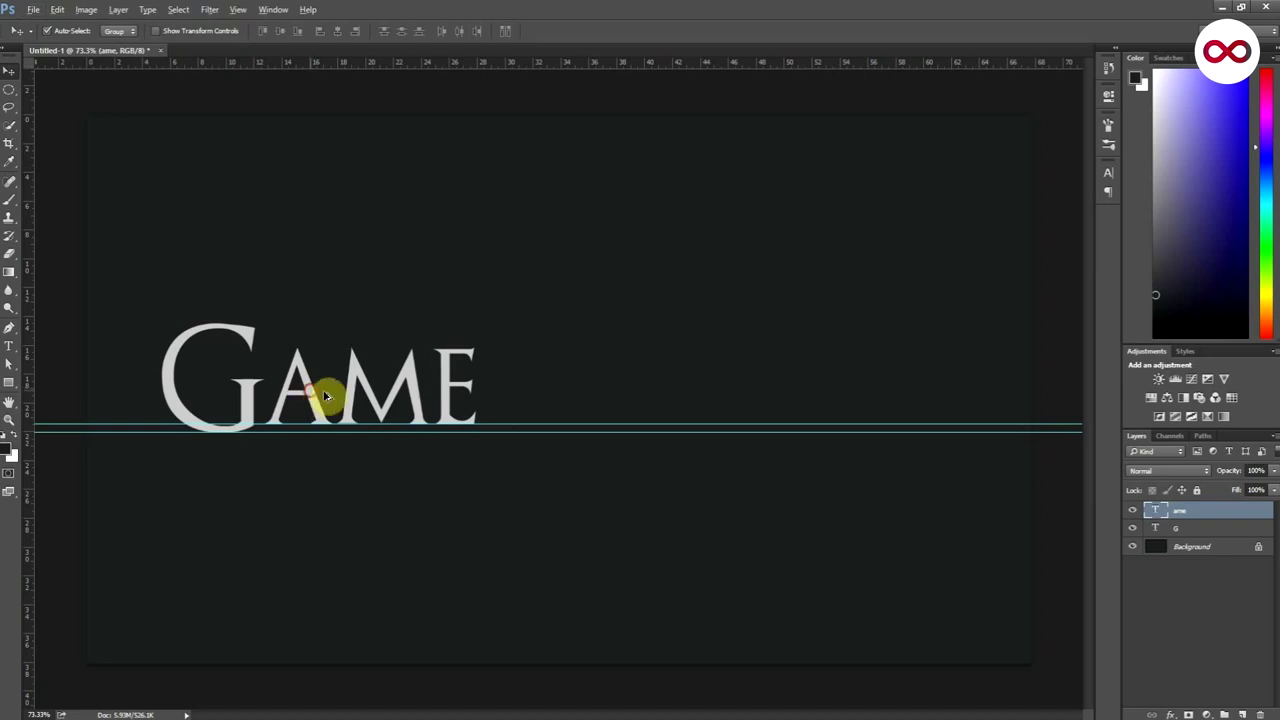
drag(325, 397, 573, 397)
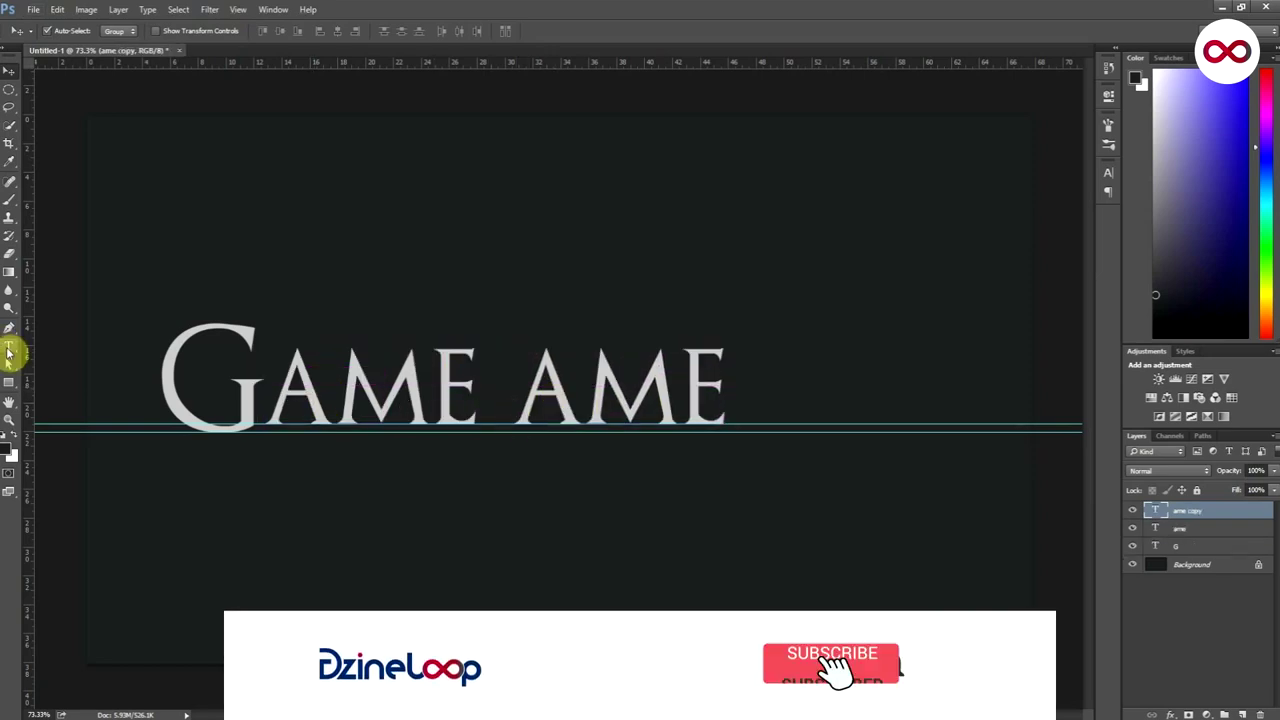
click(9, 352)
click(555, 385)
key(ctrl+a)
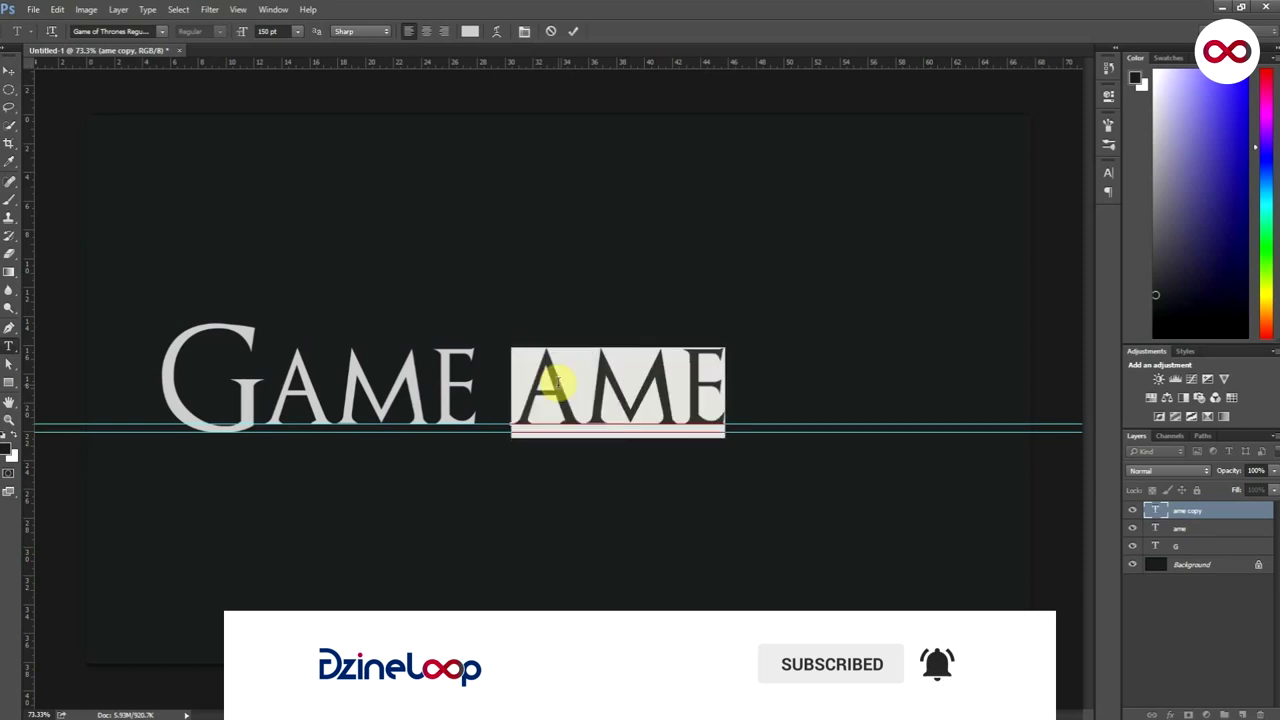
text(of)
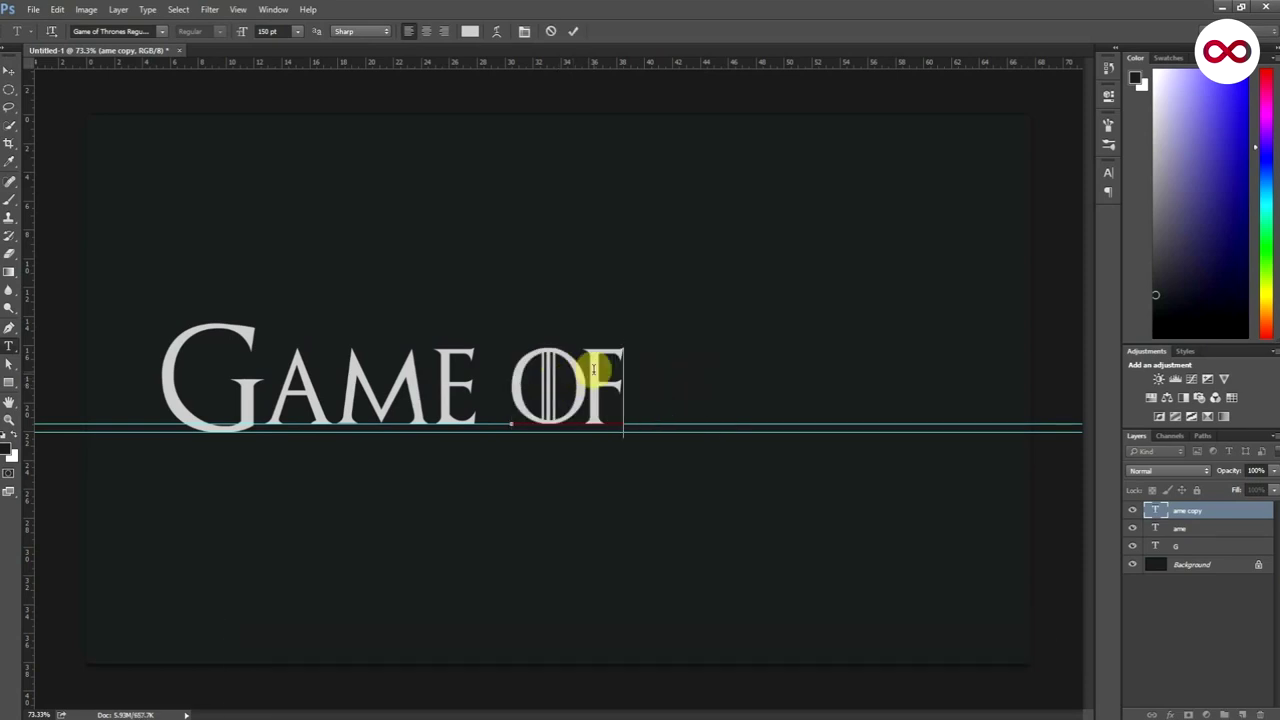
Set OF to 60 pt and nudge it into place after GAME
key(ctrl+a)
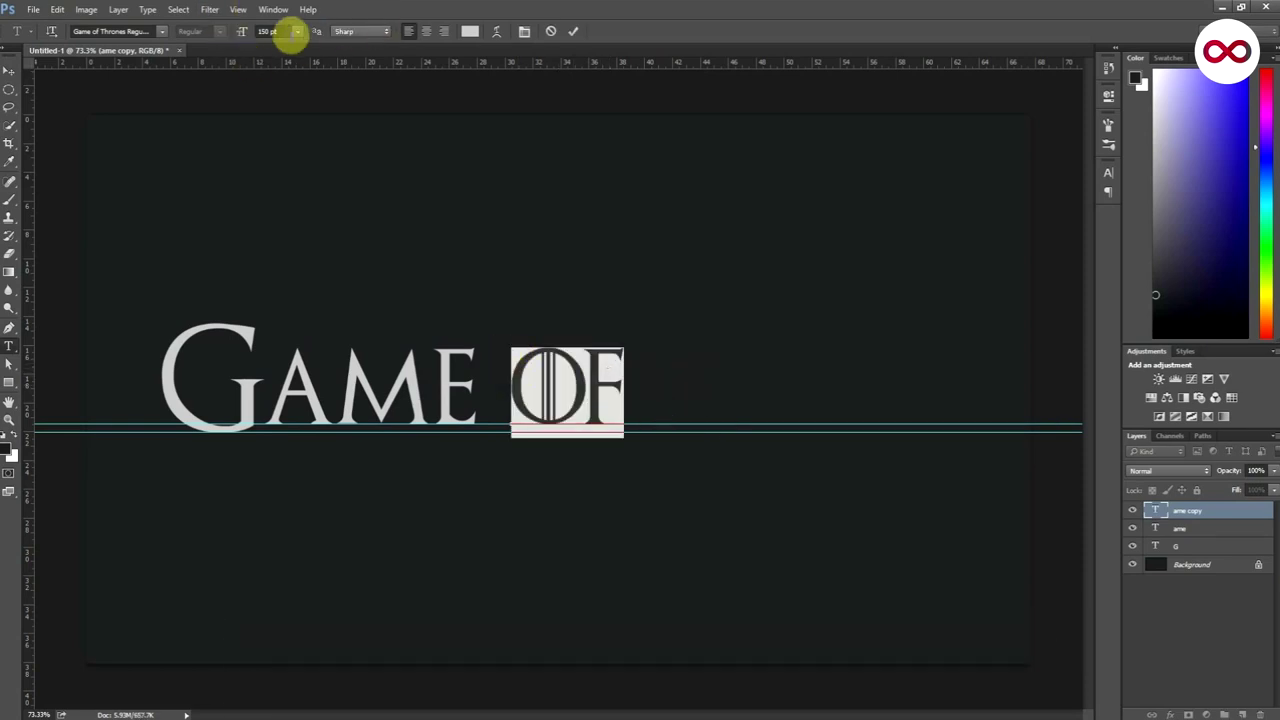
click(272, 31)
text(60)
key(Return)
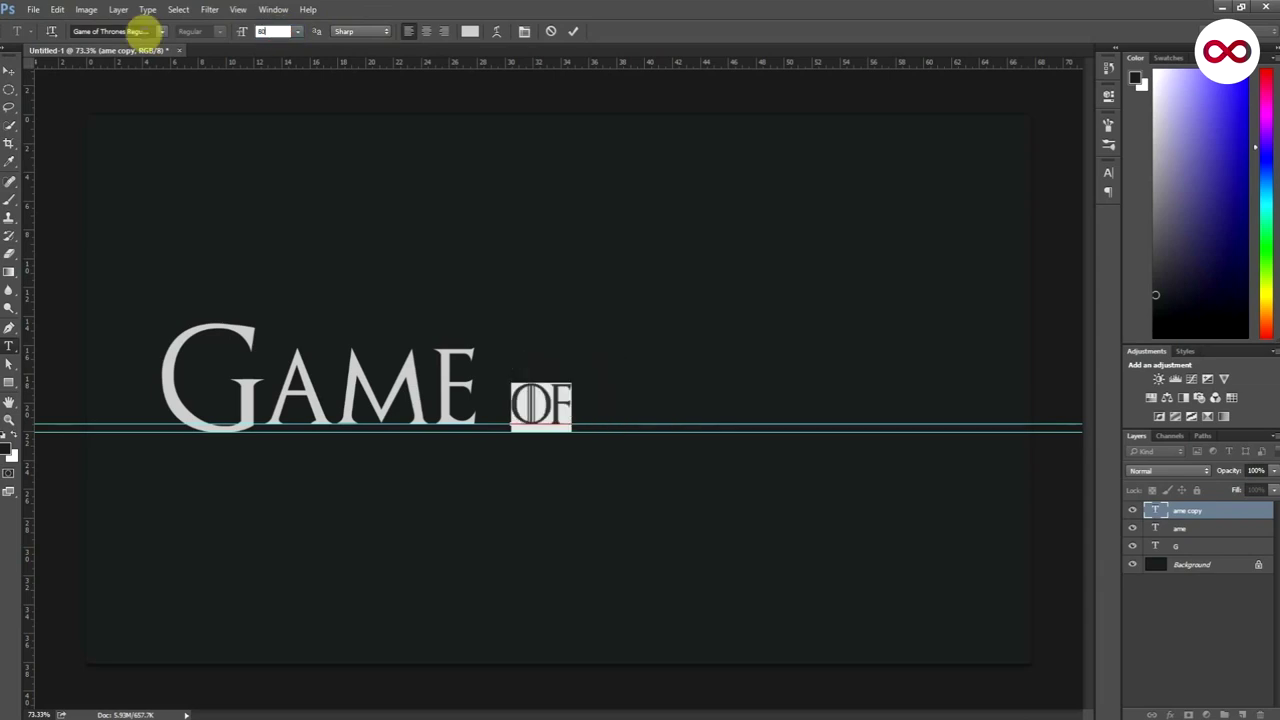
click(7, 78)
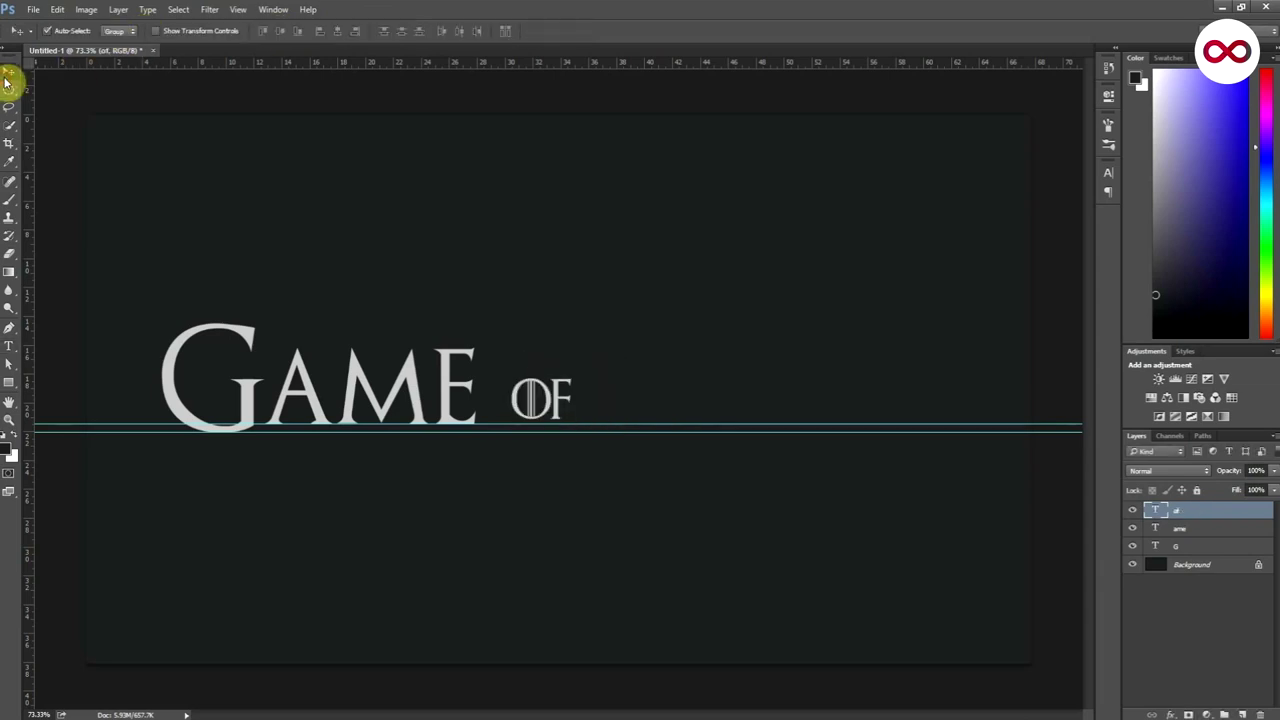
key(Left)
key(Left)
key(Left)
key(Left)
key(Left)
key(Left)
key(Left)
key(Left)
key(Left)
key(Right)
key(Right)
key(Right)
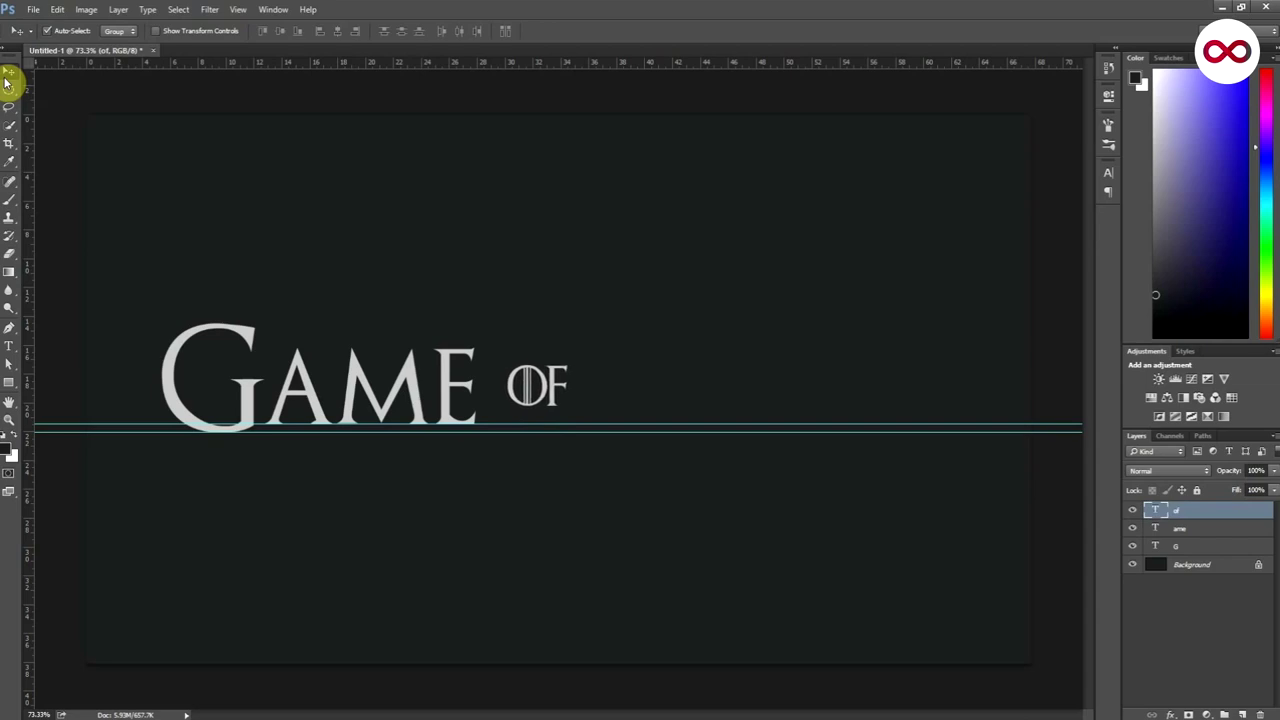
Duplicate the G and AME layers together to sit after OF, reading GAME OF GAME
click(410, 378)
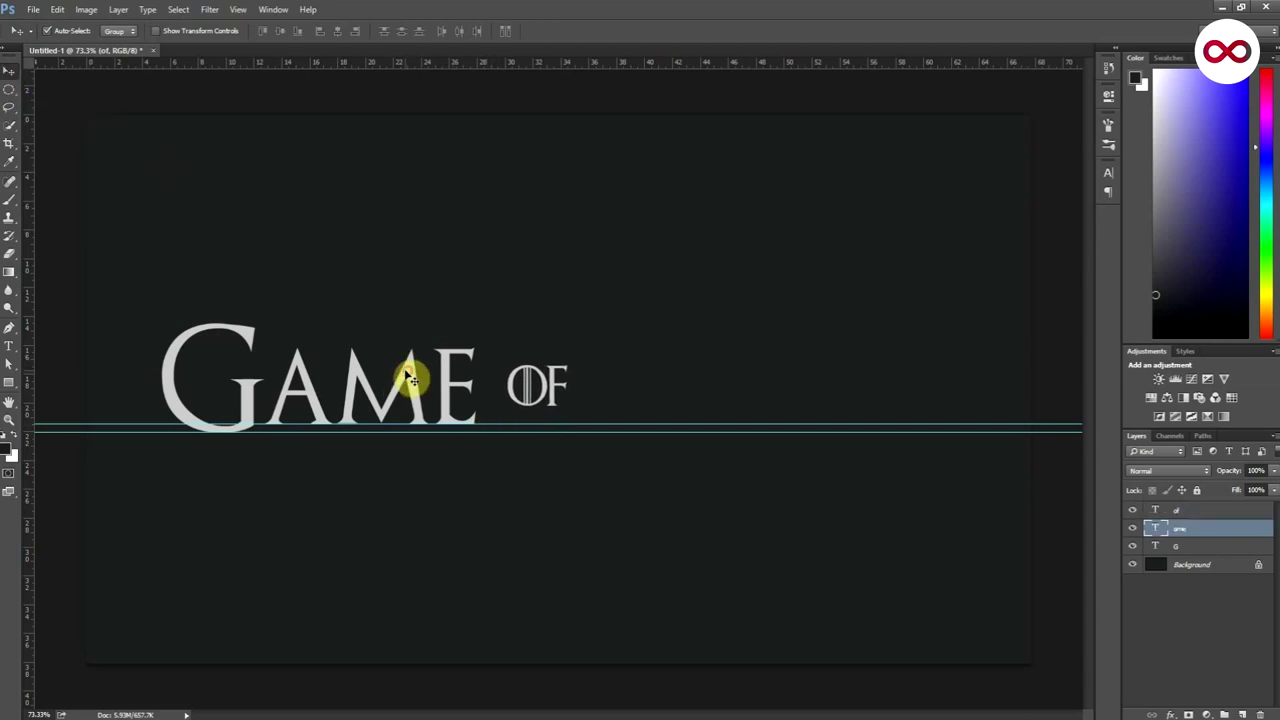
drag(410, 378, 429, 400)
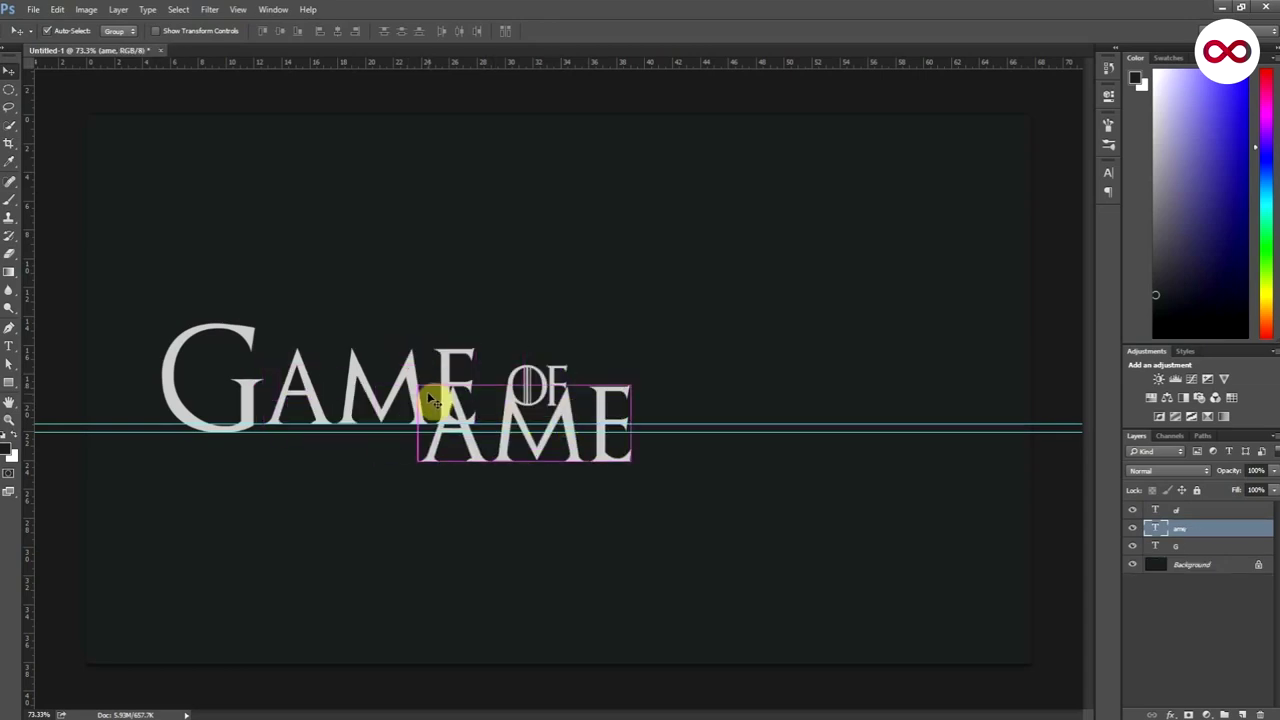
key(ctrl+z)
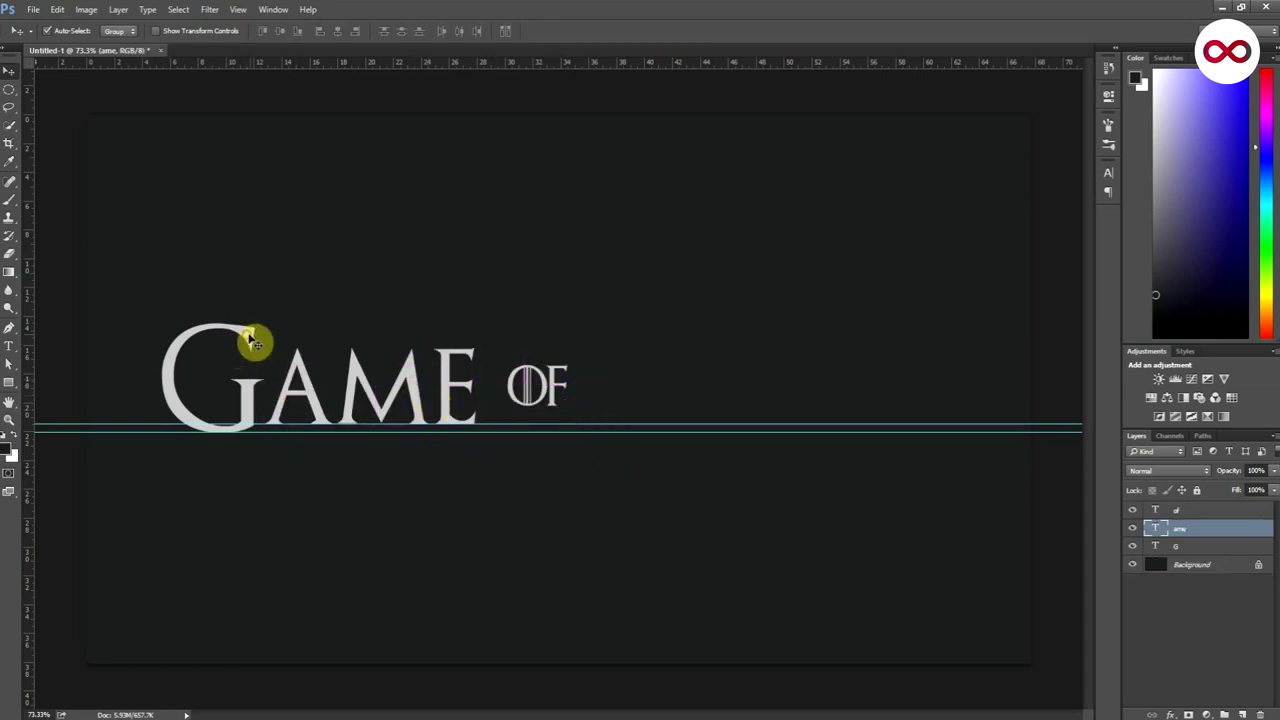
shift+click(253, 342)
drag(253, 342, 677, 342)
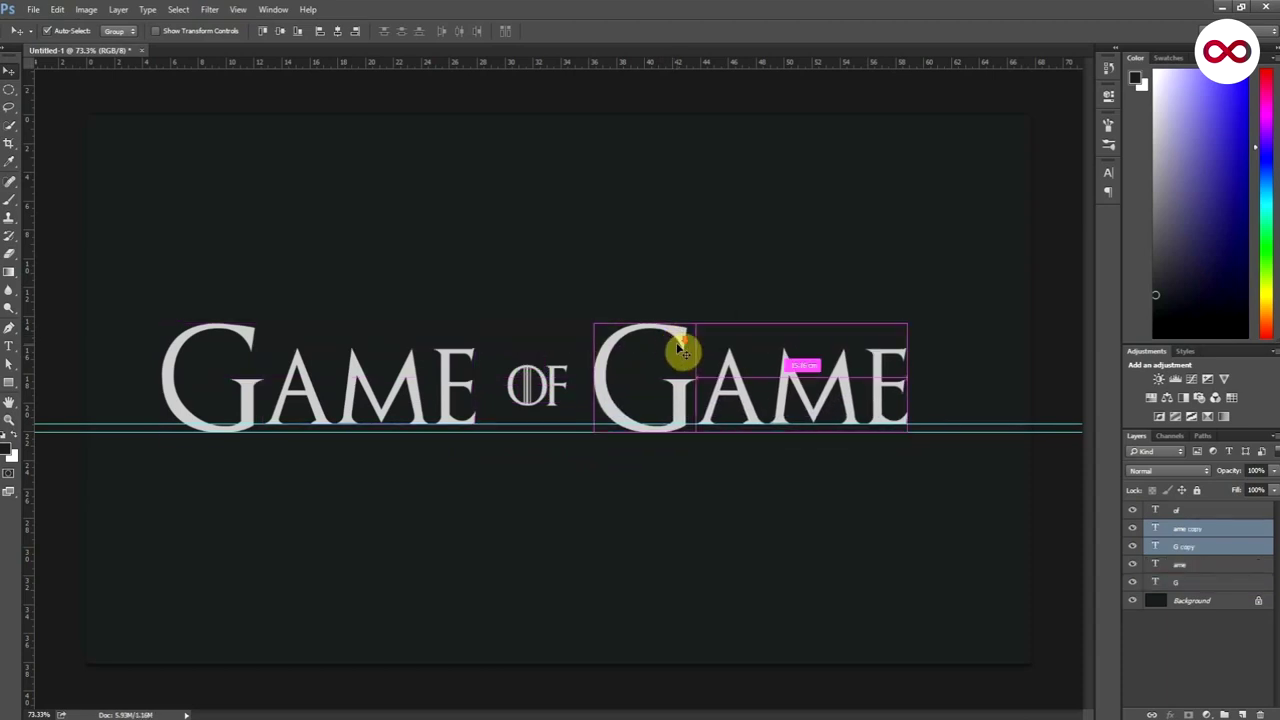
click(686, 414)
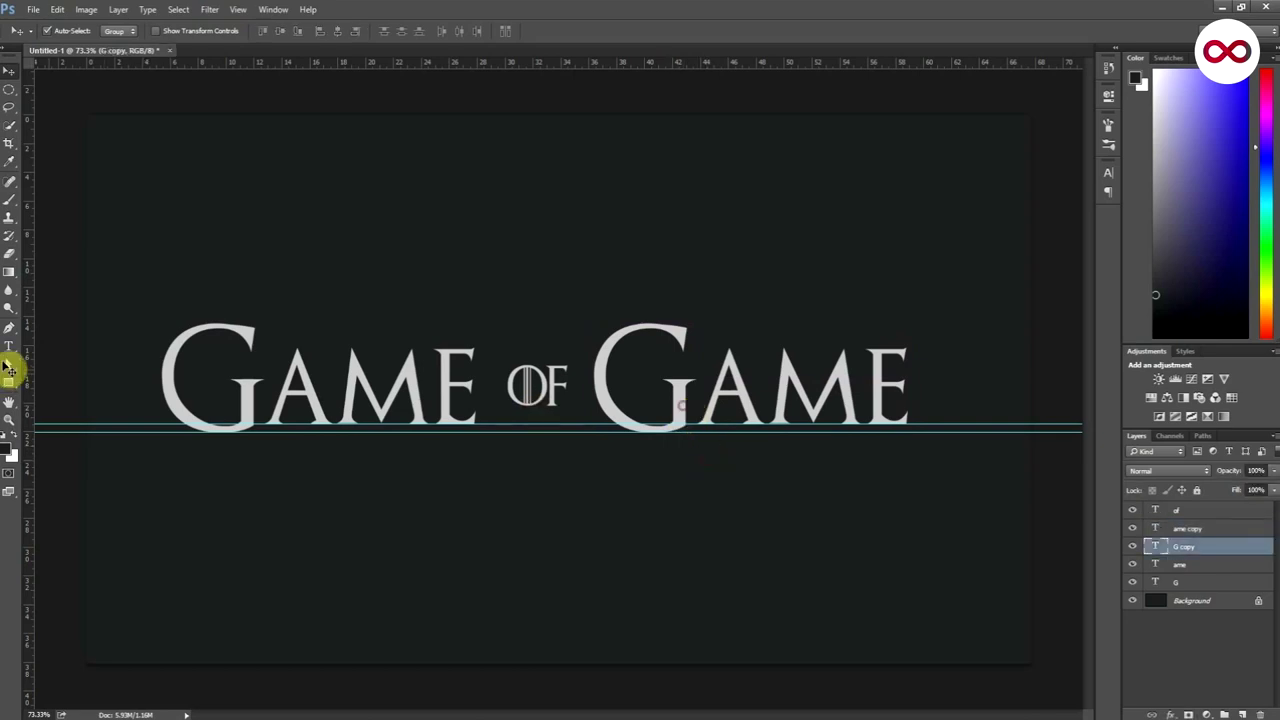
Change the copied G to a T
click(12, 346)
key(ctrl+a)
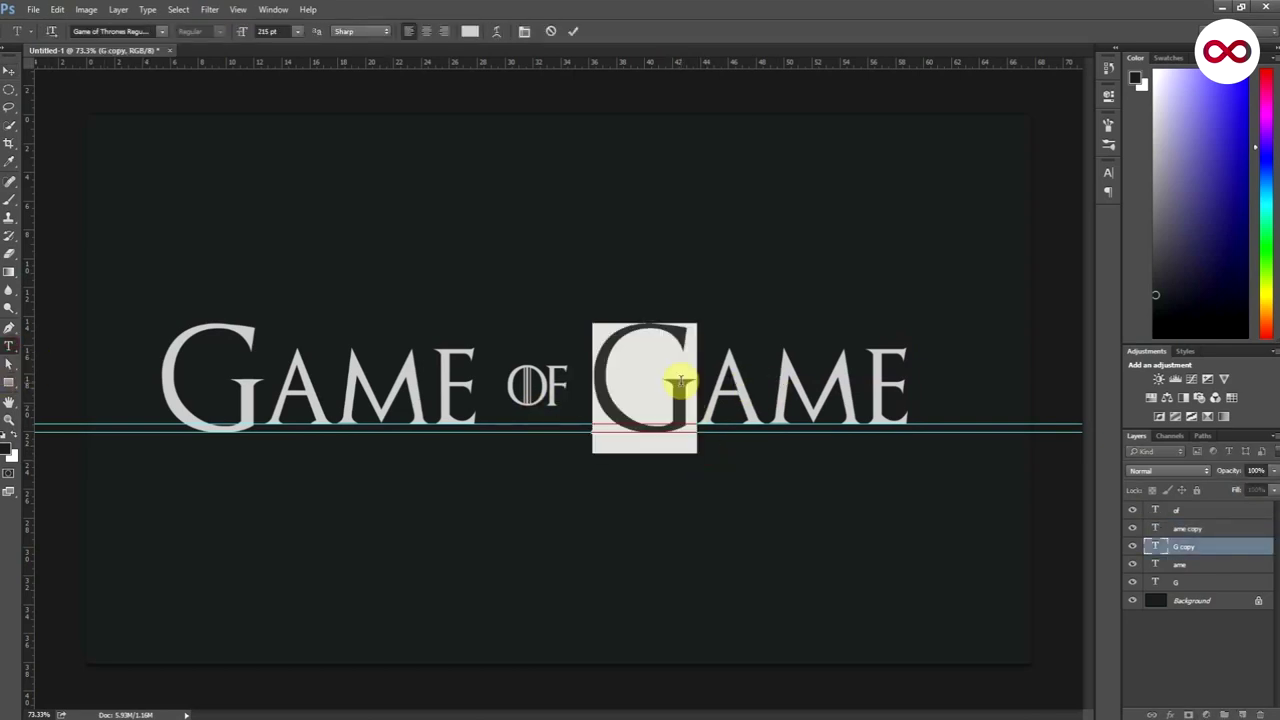
text(T)
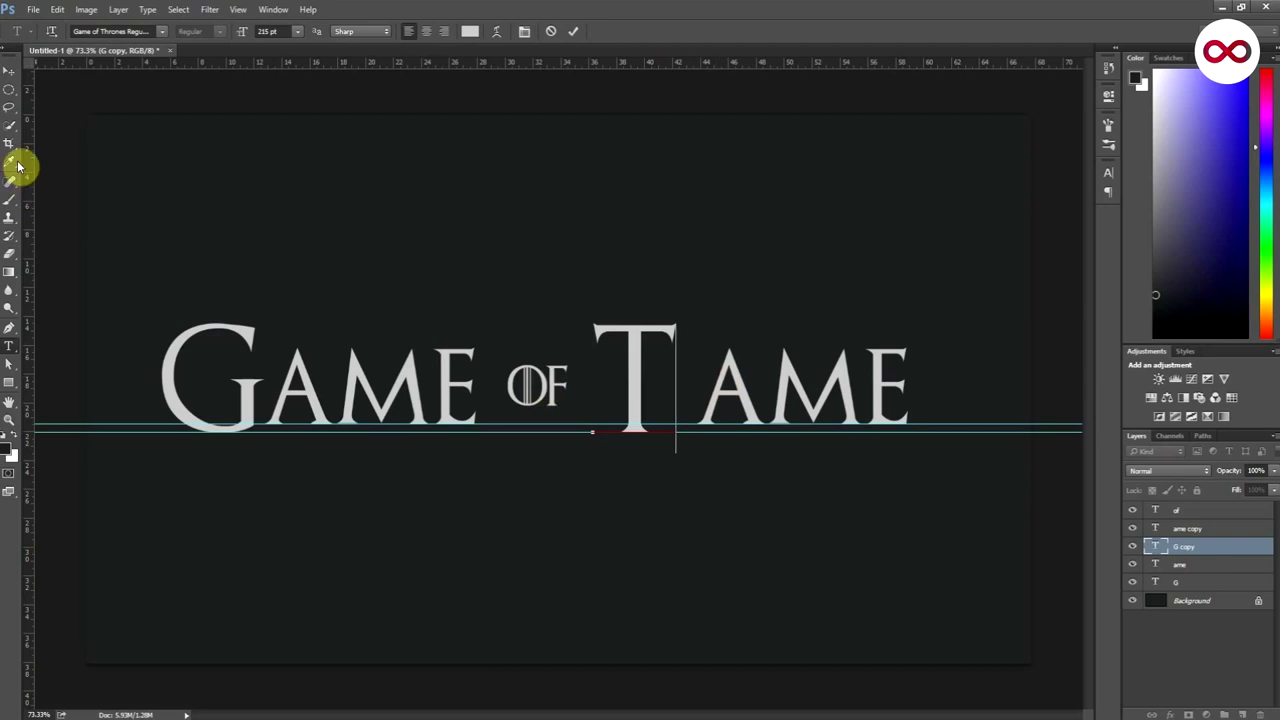
click(12, 74)
Retype the copied AME as HRONES and nudge it left so THRONES fits
click(12, 346)
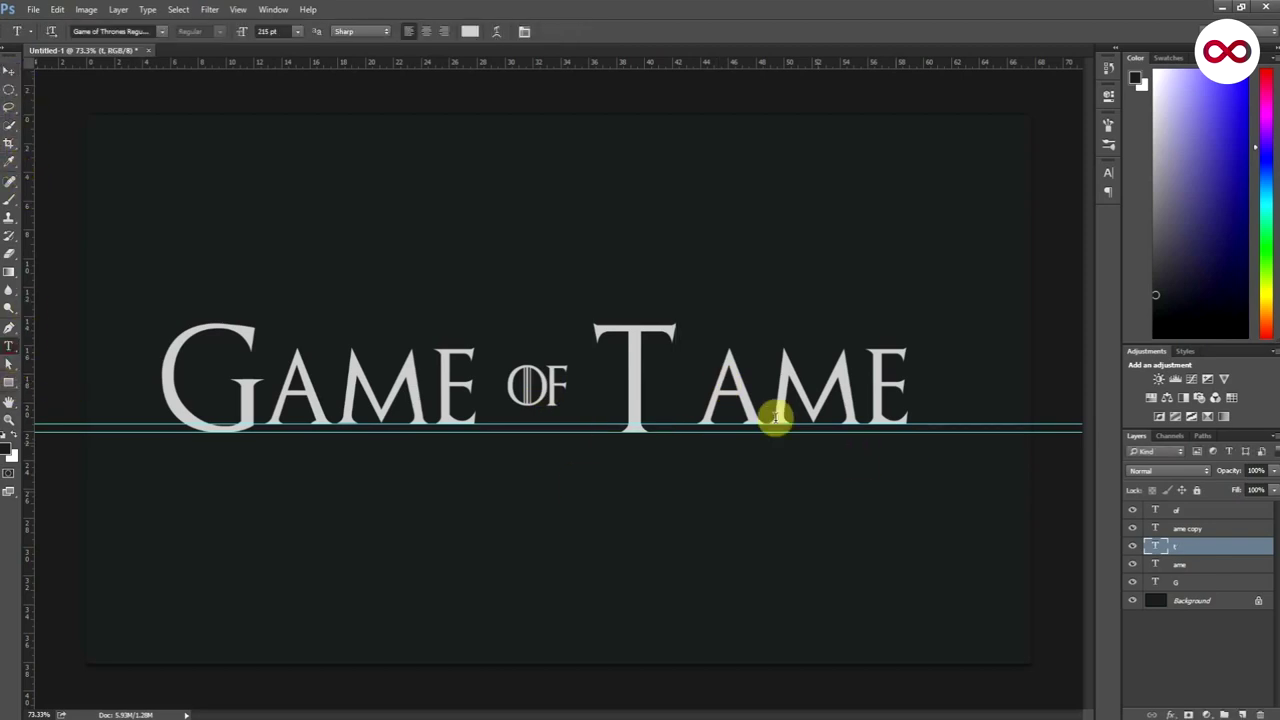
click(757, 400)
key(ctrl+a)
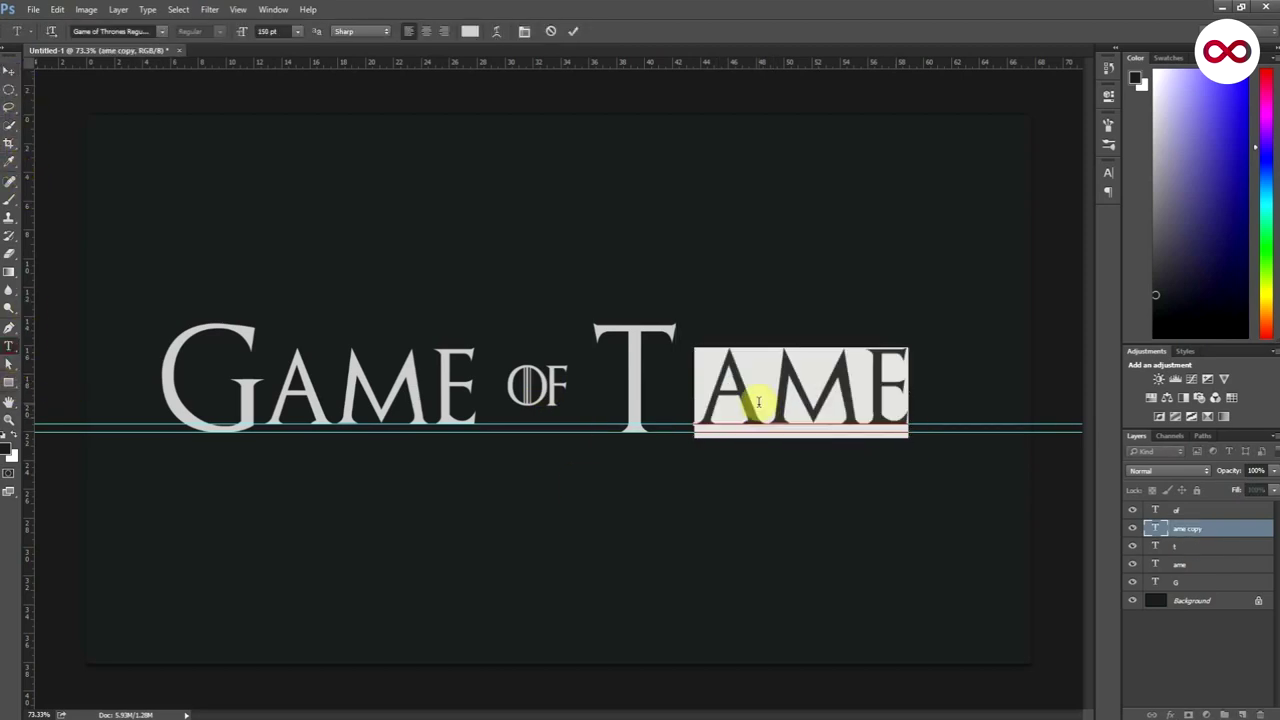
click(758, 402)
key(Right)
text(HRO)
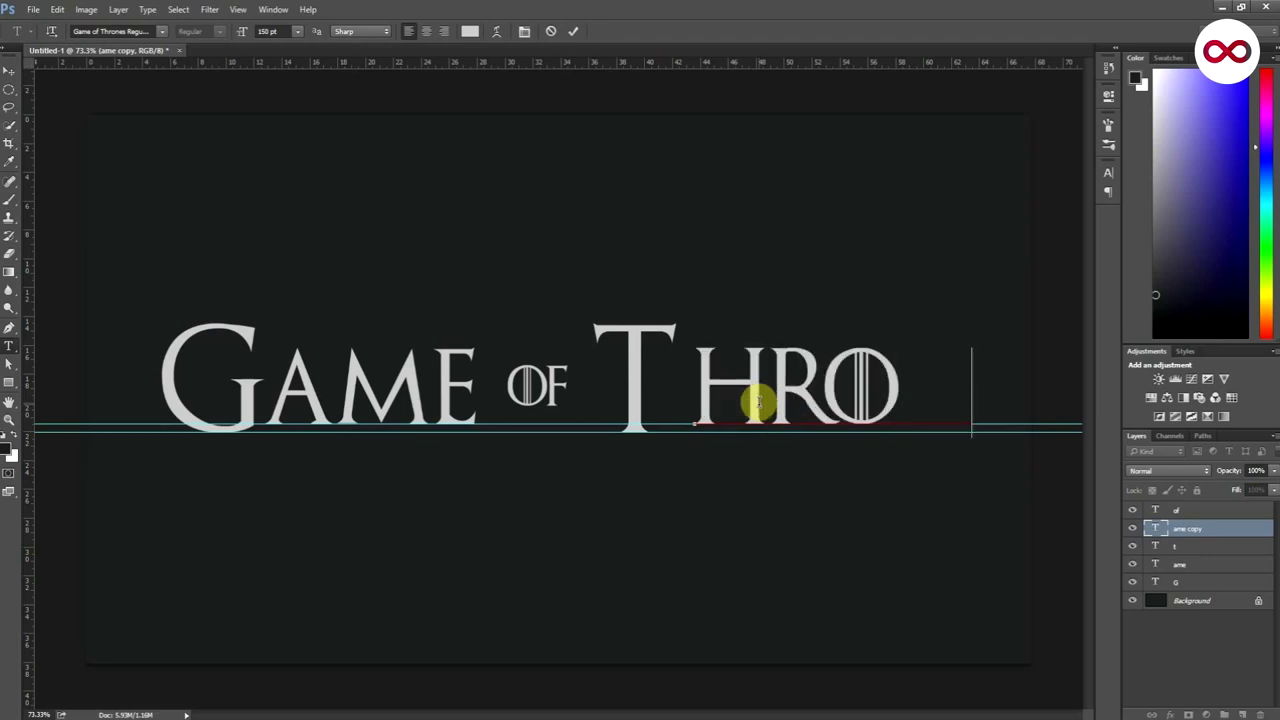
text(NES)
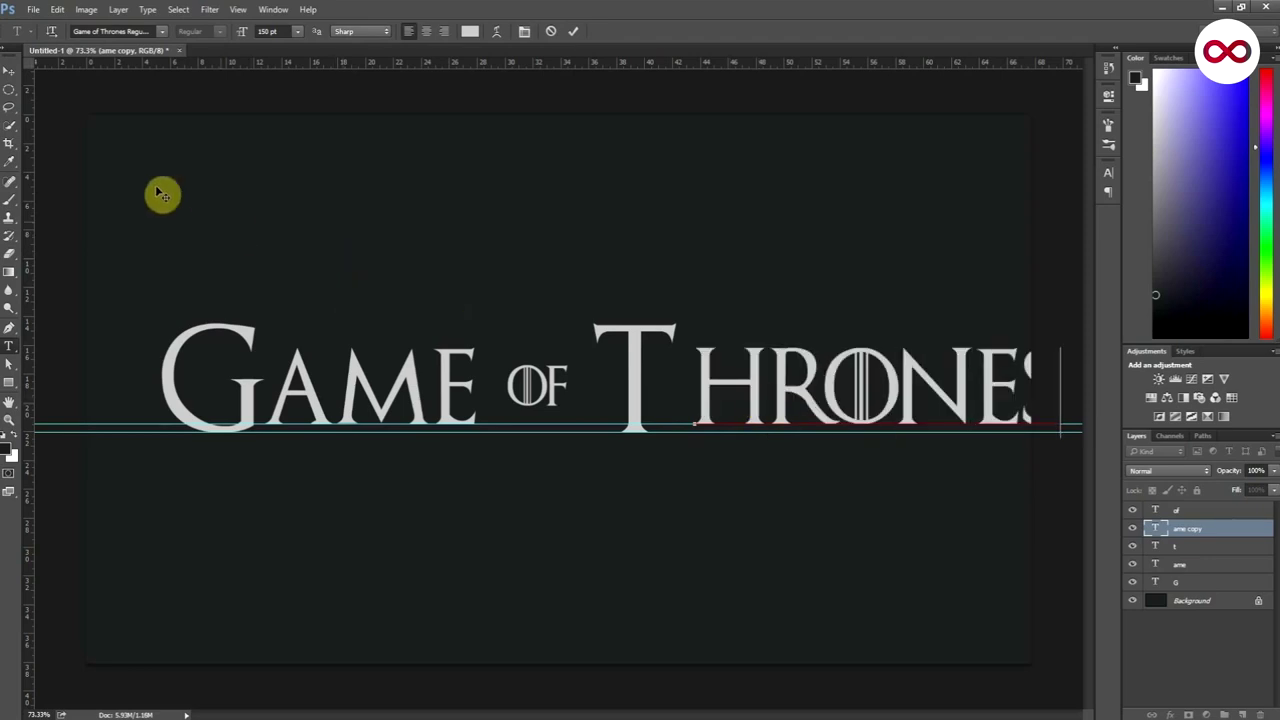
click(9, 73)
key(Left)
key(Left)
key(Left)
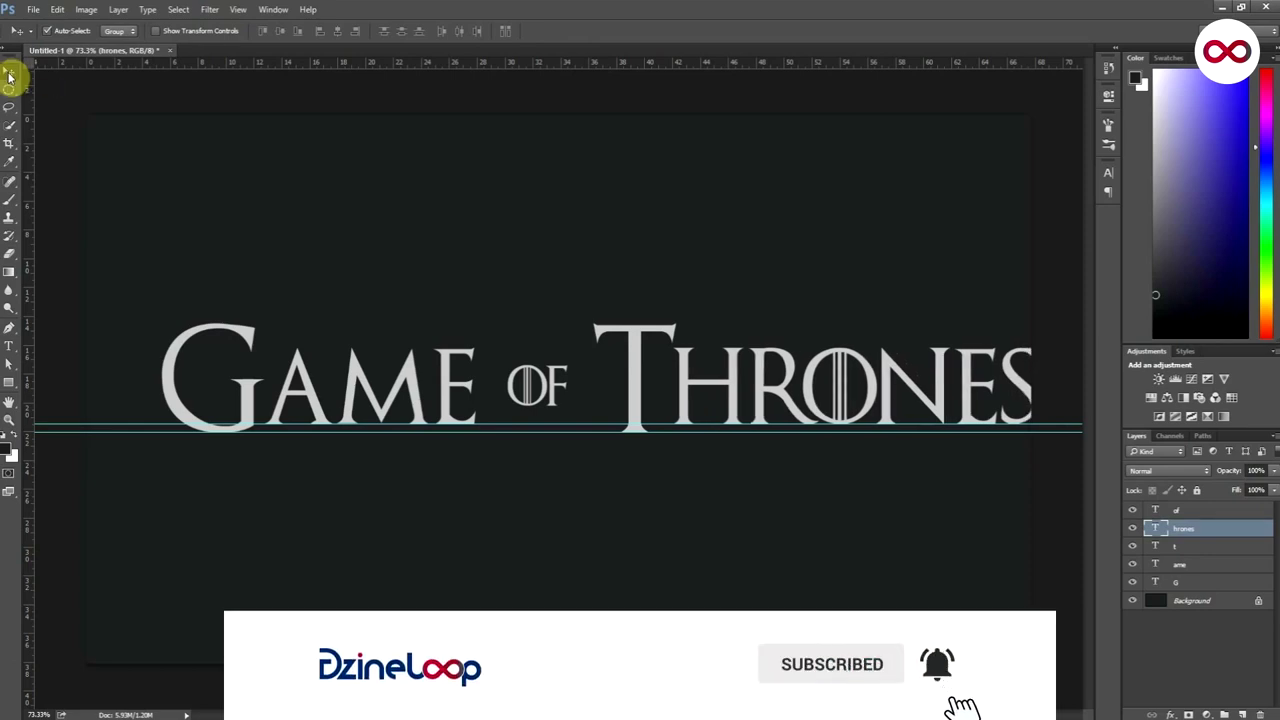
Enlarge the T of THRONES to 220 pt
click(638, 348)
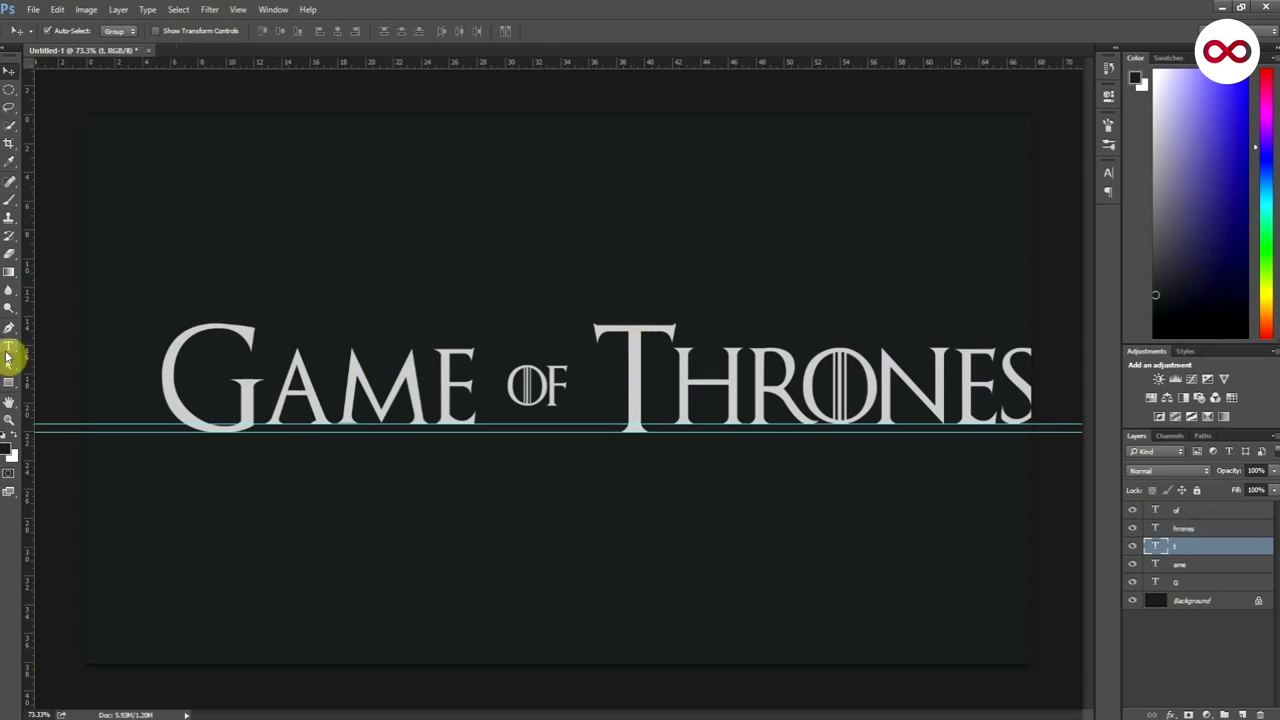
click(9, 346)
double_click(632, 338)
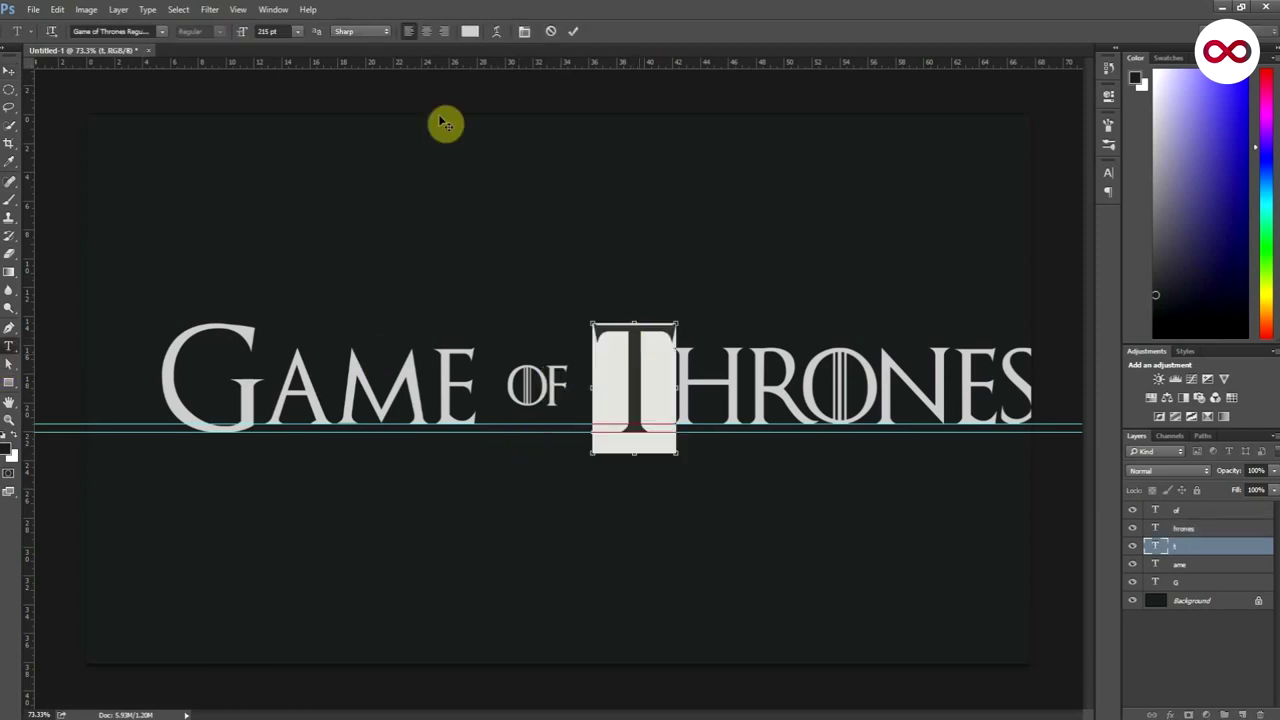
click(278, 31)
text(220)
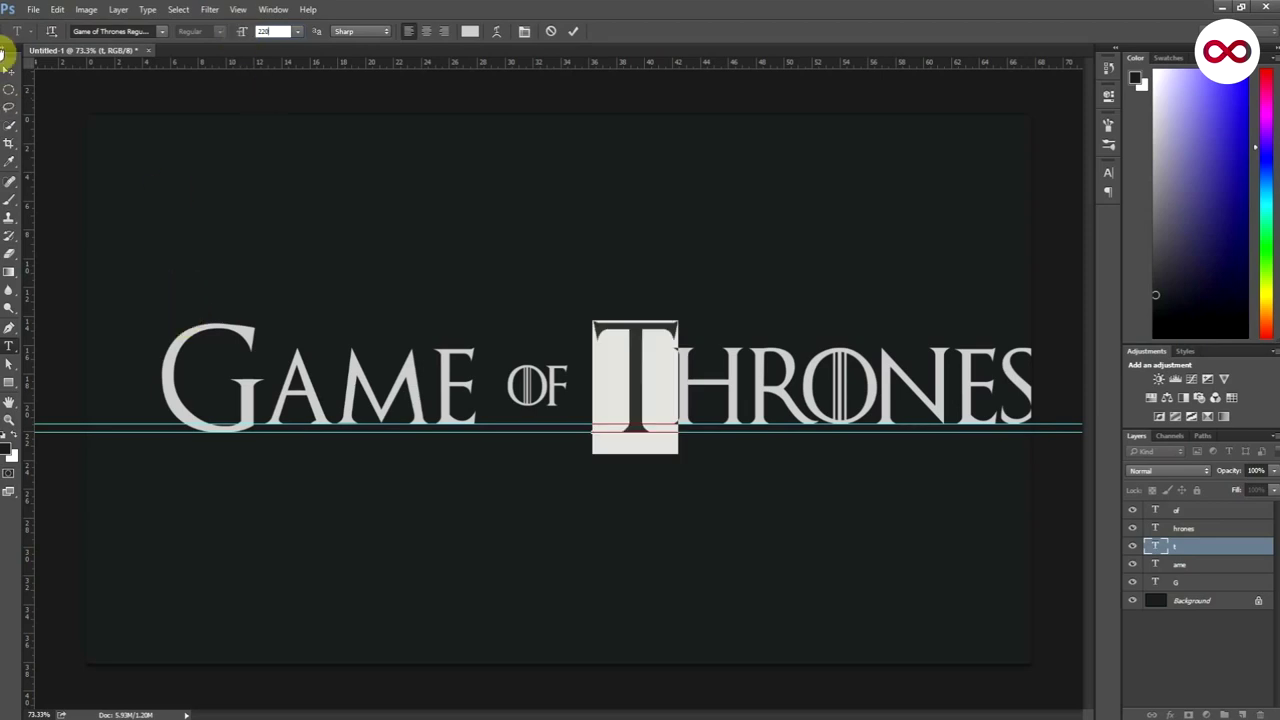
click(8, 70)
Enlarge the G of GAME to 220 pt
click(8, 345)
click(215, 360)
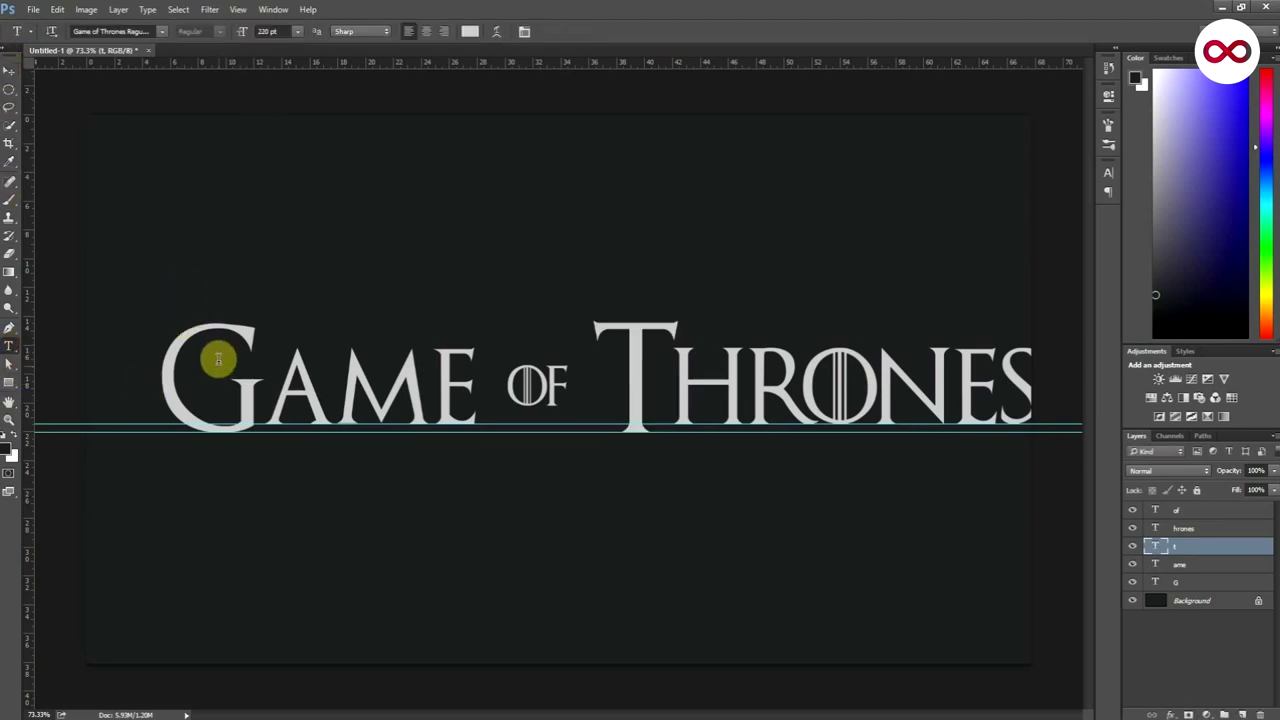
double_click(217, 360)
click(268, 31)
text(220)
key(Return)
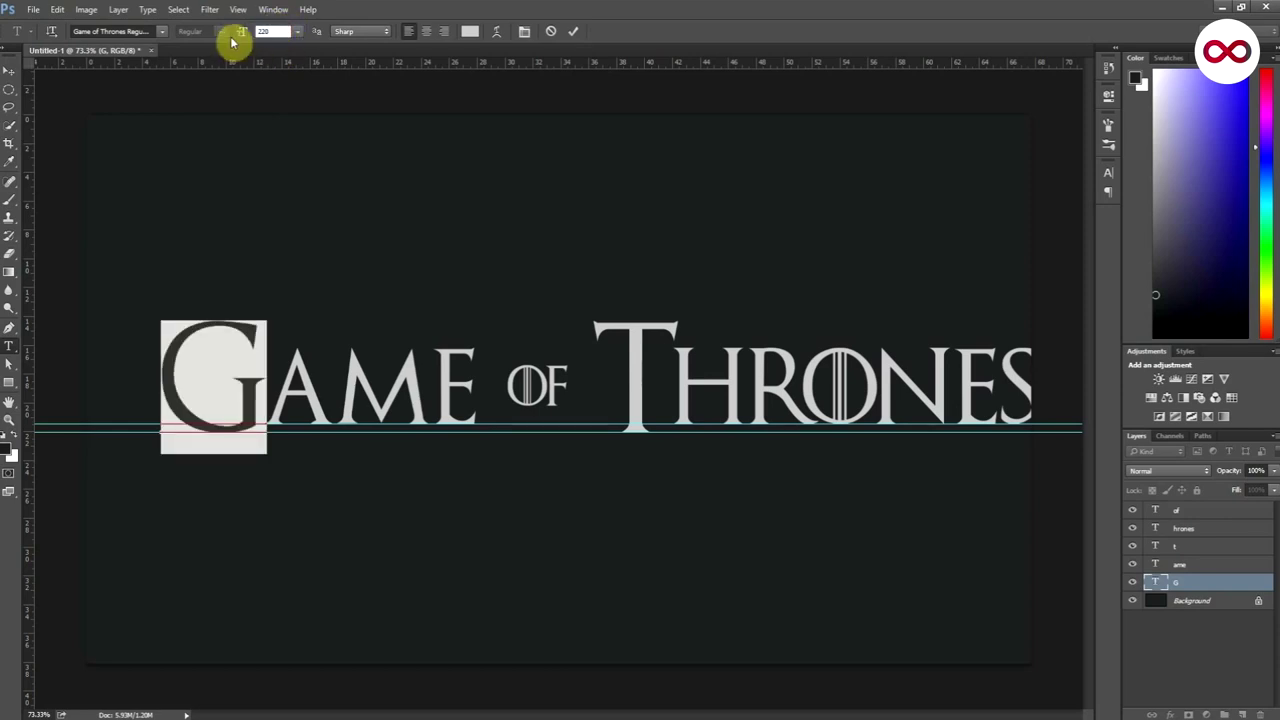
click(8, 70)
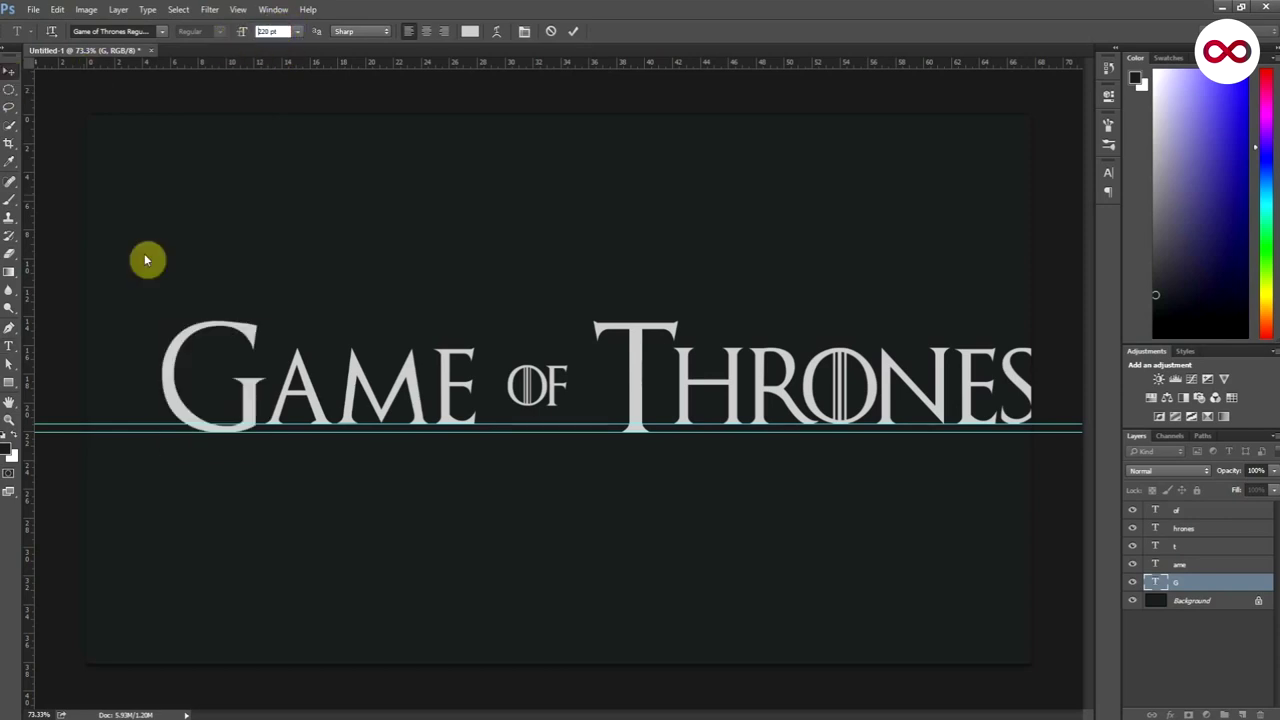
Move the T and HRONES layers left to close the gap after OF
click(637, 356)
scroll(823, 414, down, 1)
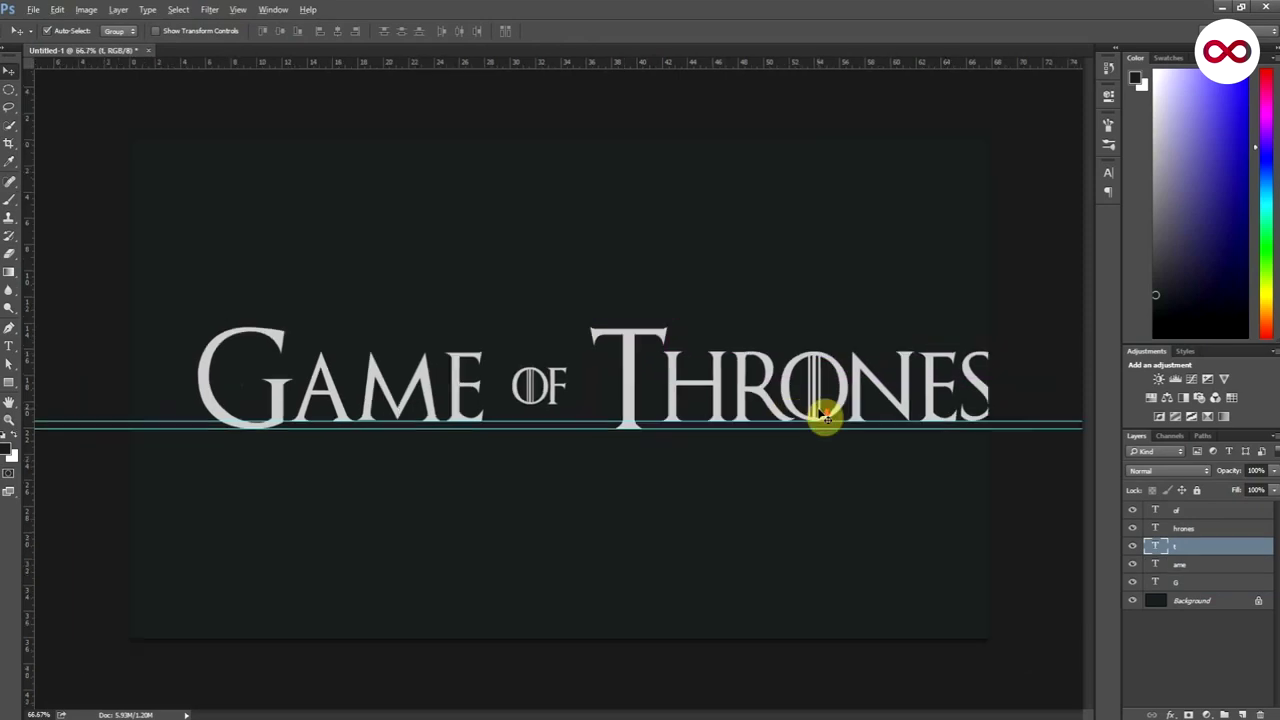
scroll(823, 414, down, 1)
click(738, 396)
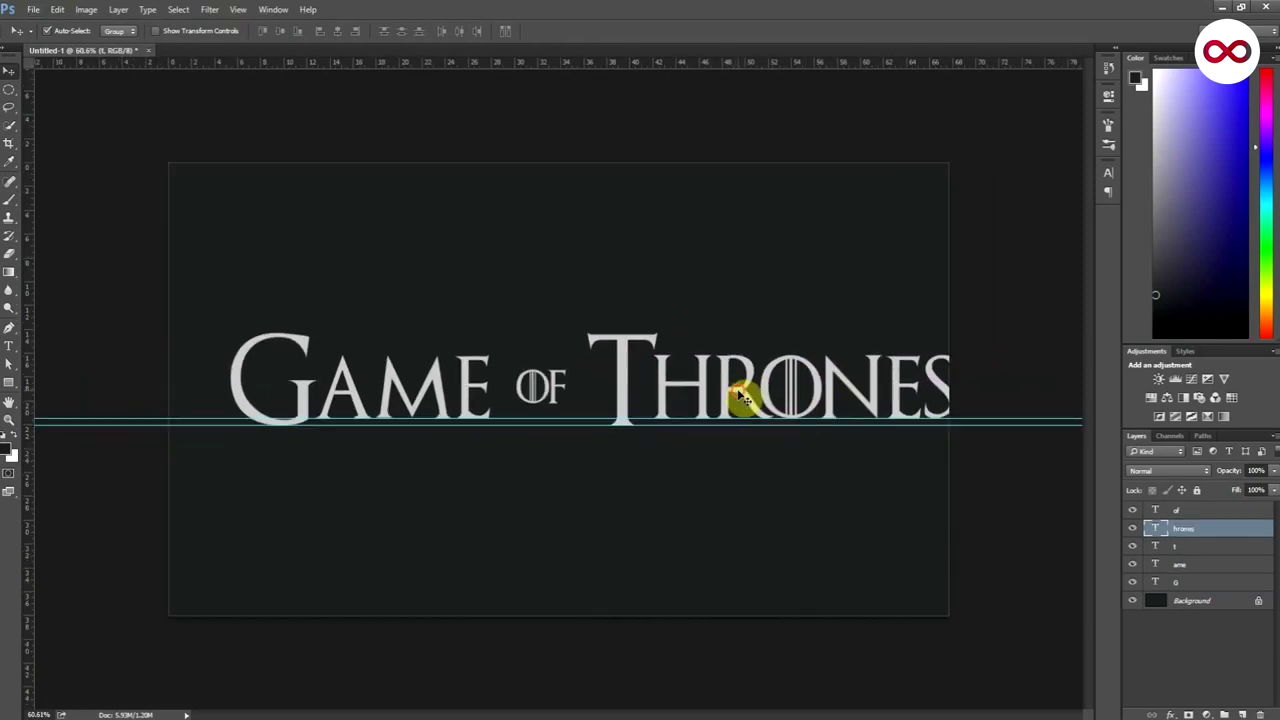
shift+click(622, 361)
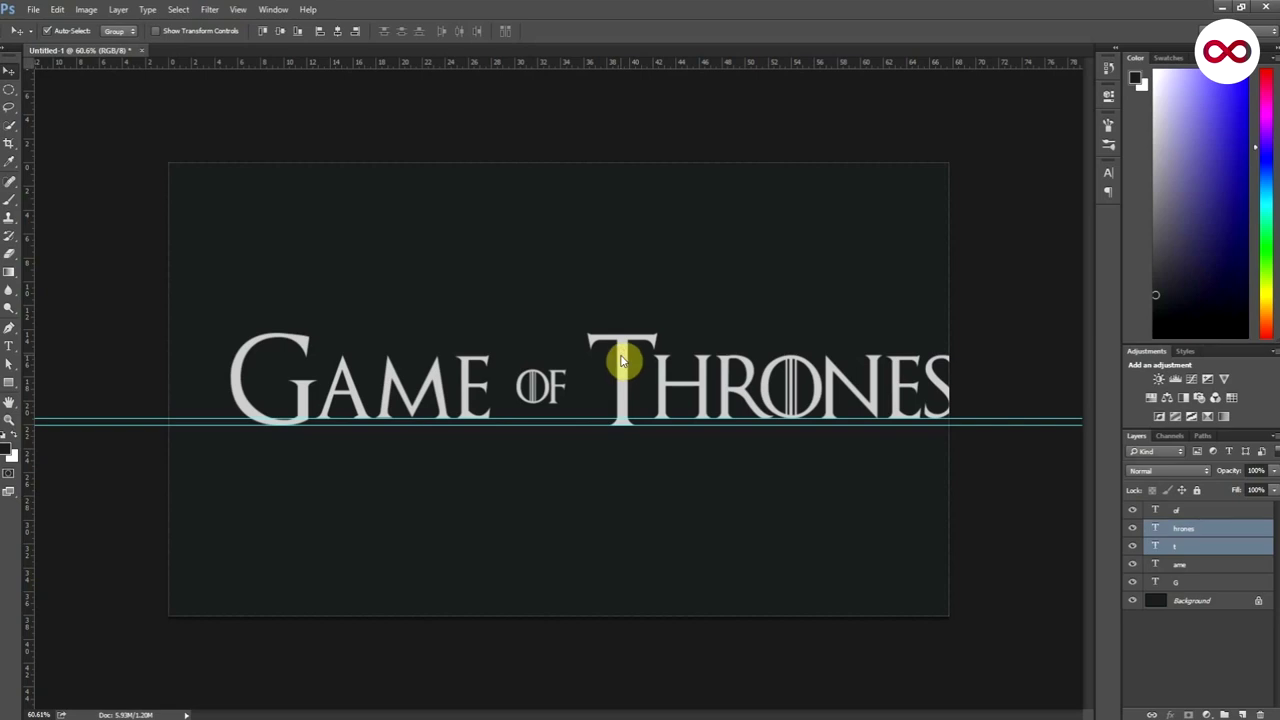
key(shift+Left)
key(shift+Left)
key(shift+Left)
key(shift+Left)
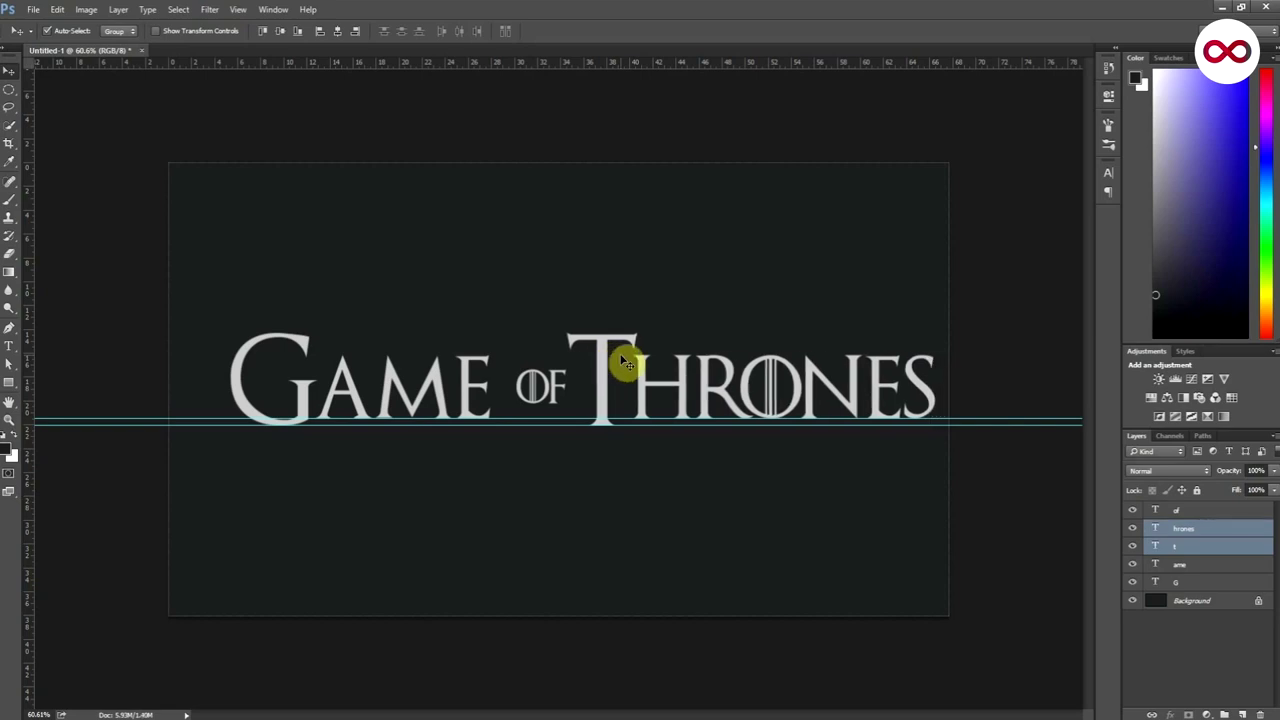
key(Left)
key(Left)
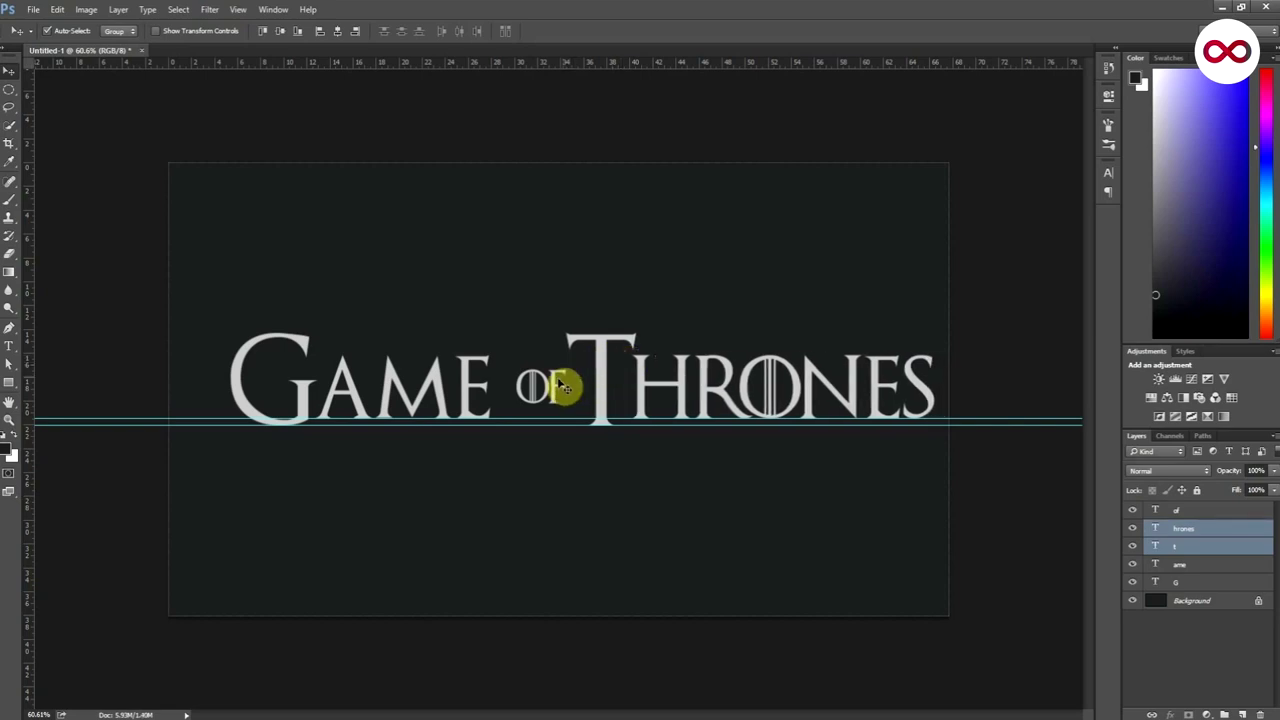
Shift the whole GAME OF THRONES title left to centre it
shift+click(551, 394)
shift+click(440, 394)
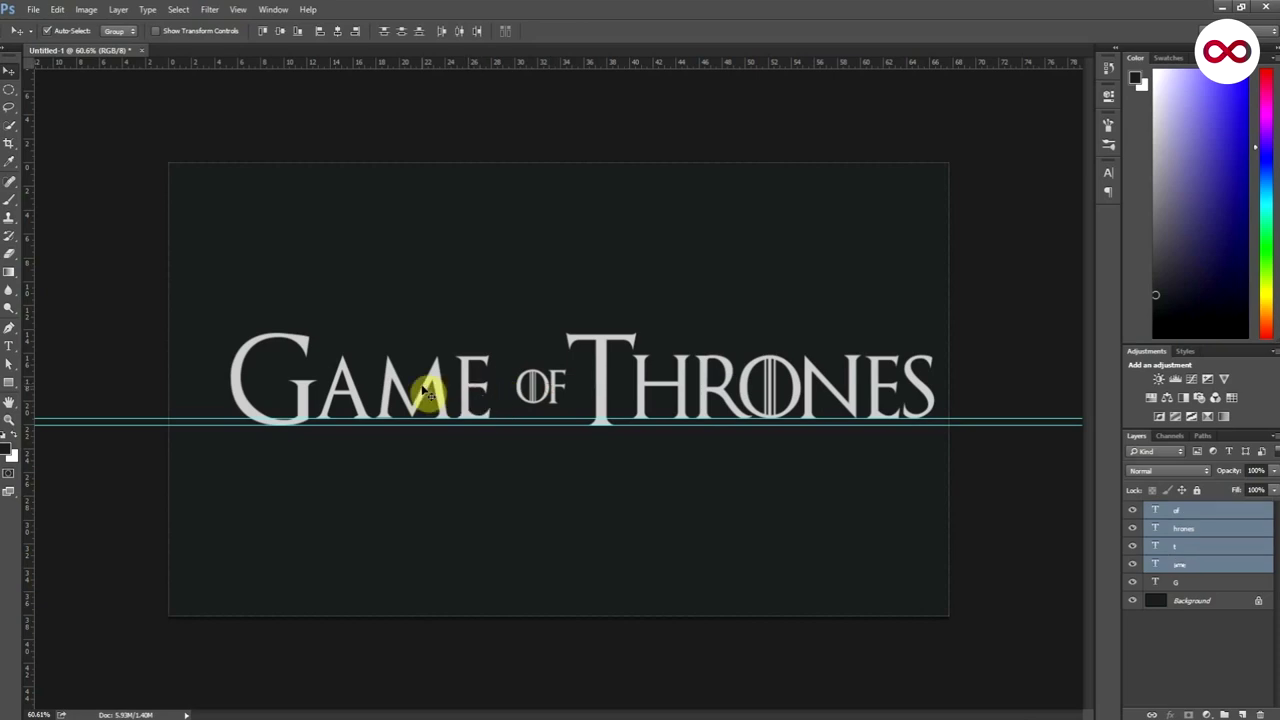
shift+click(307, 393)
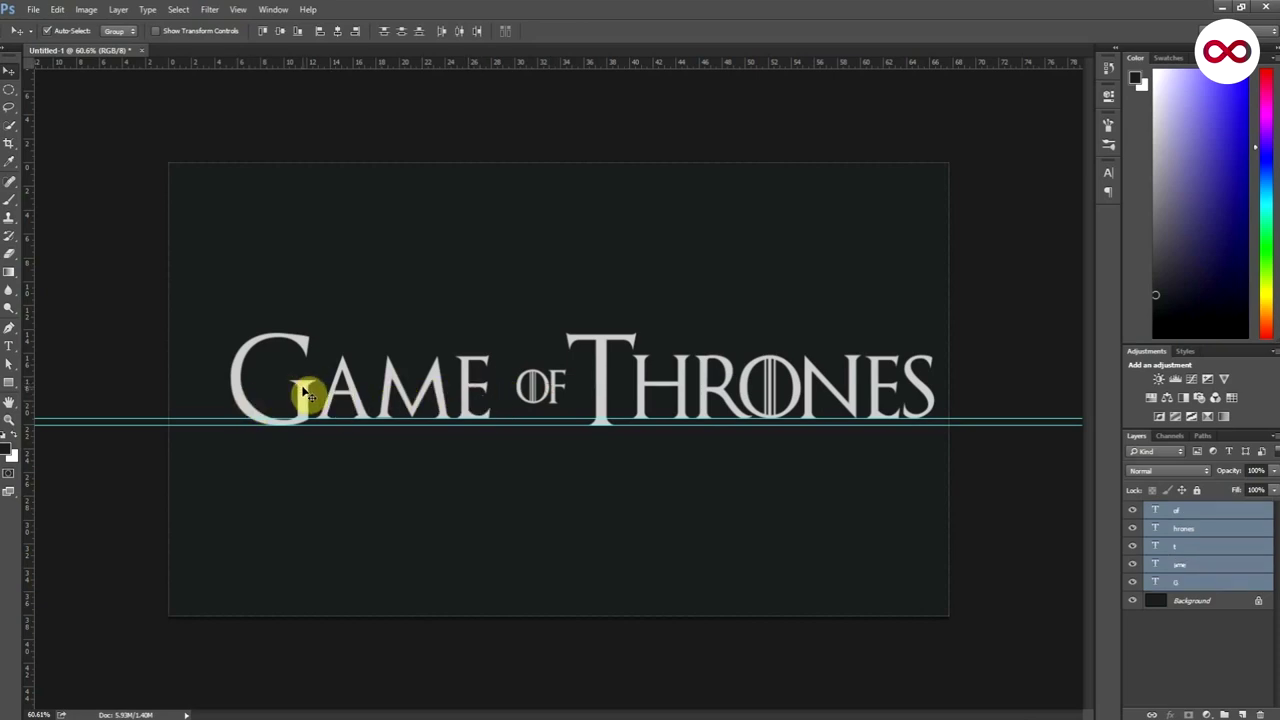
key(shift+Left)
key(shift+Left)
key(shift+Left)
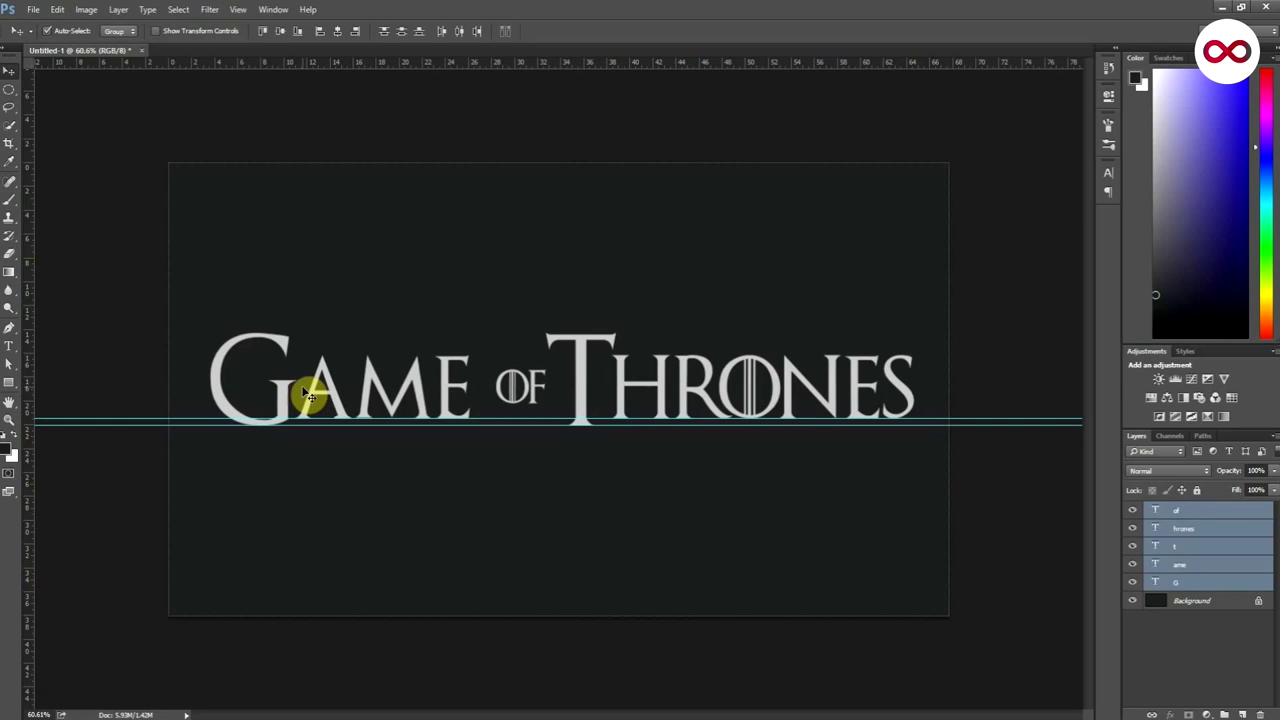
key(Left)
key(Left)
key(Left)
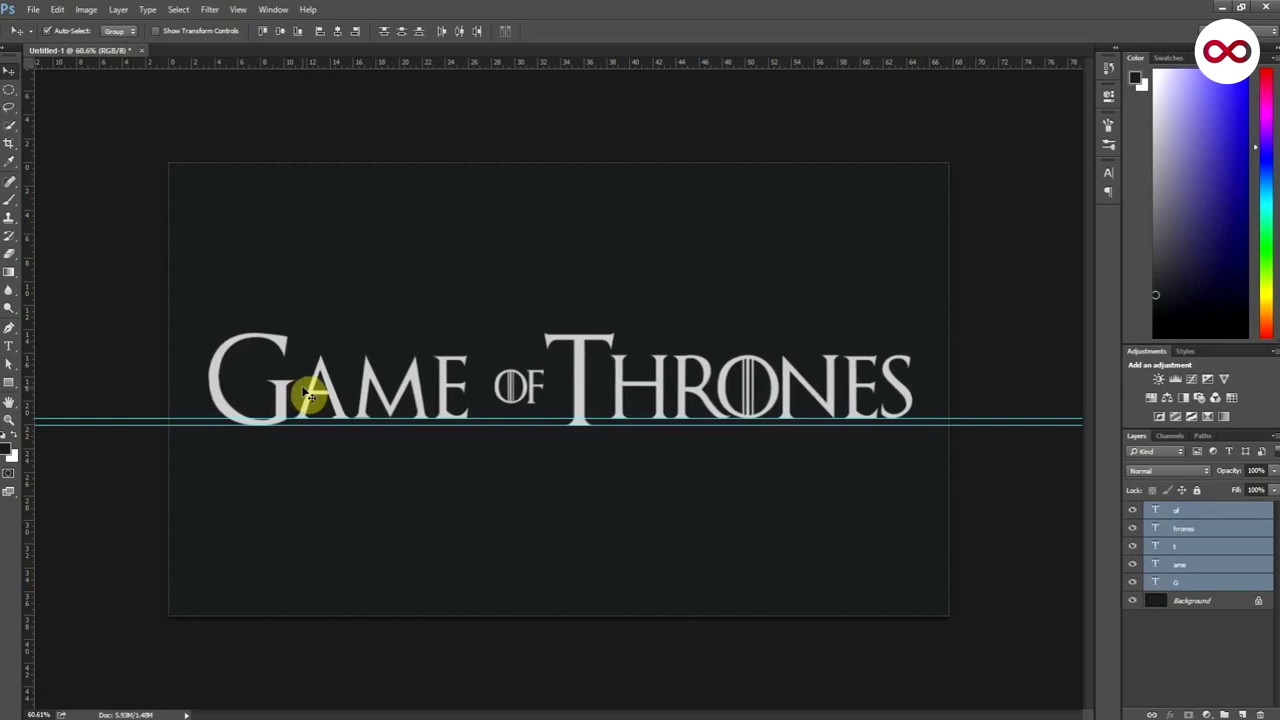
Convert the five selected GAME OF THRONES text layers to shapes
right_click(1204, 518)
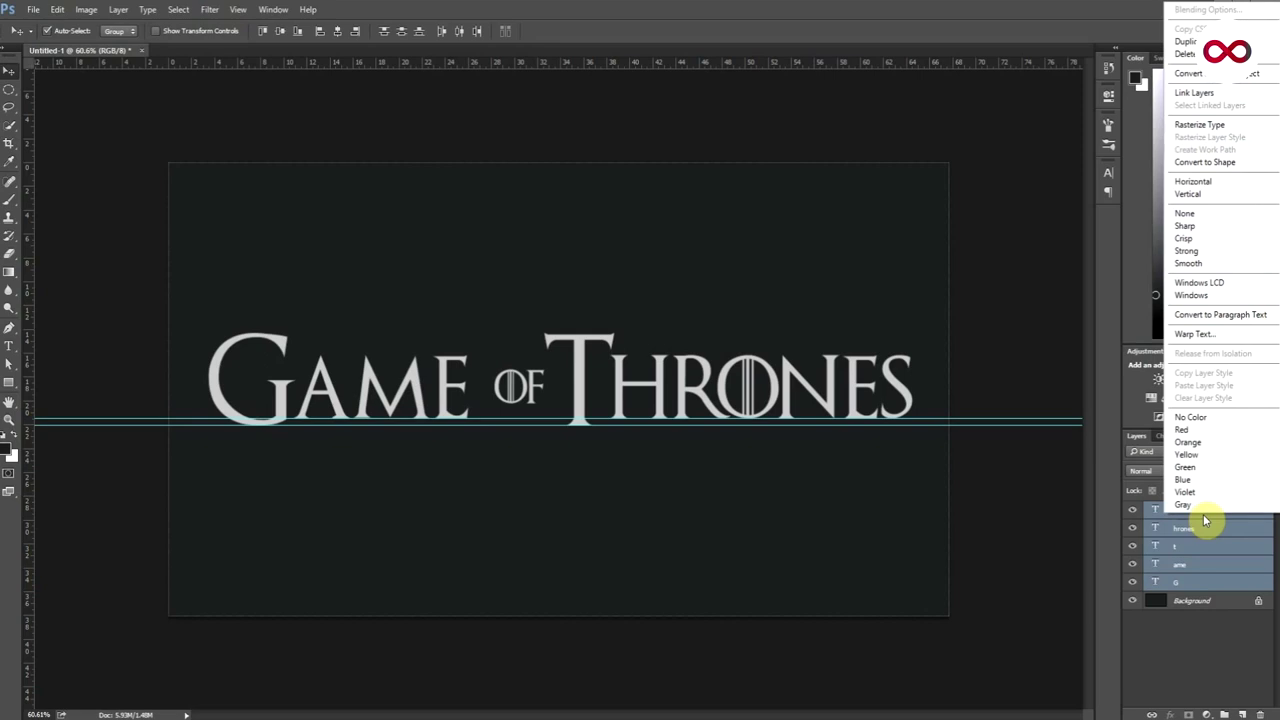
click(1232, 164)
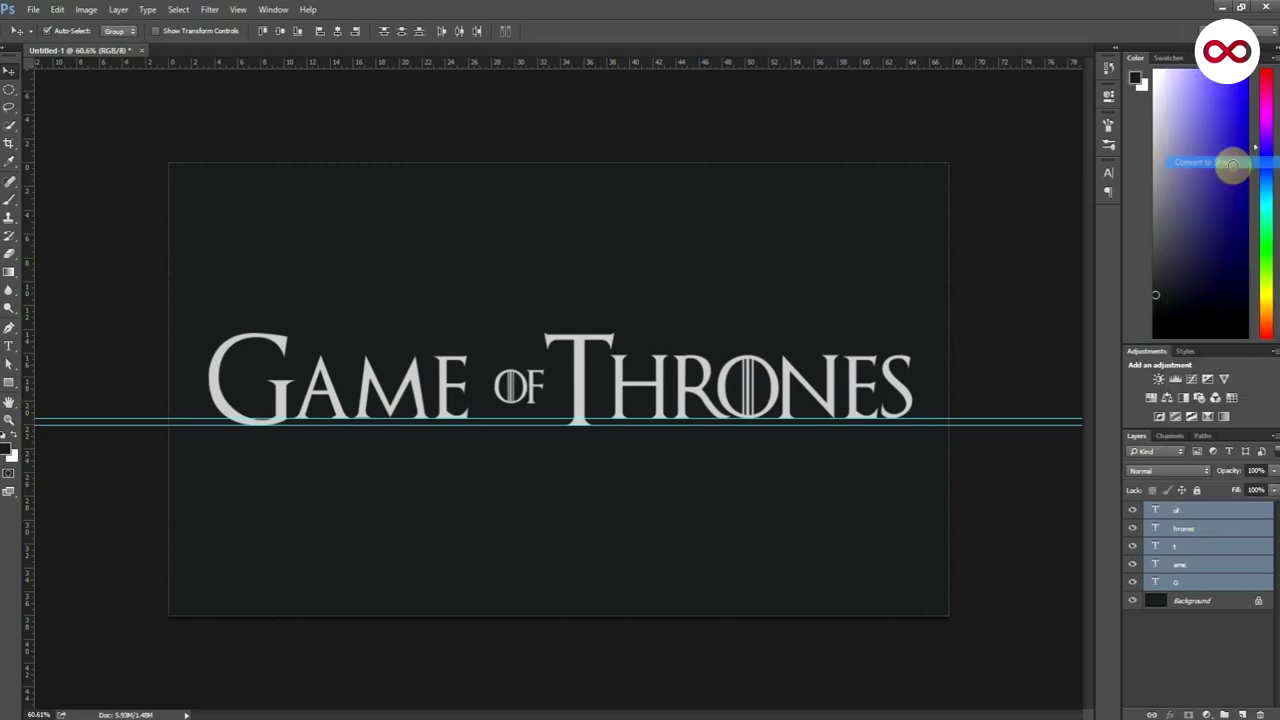
click(580, 358)
scroll(580, 360, up, 2)
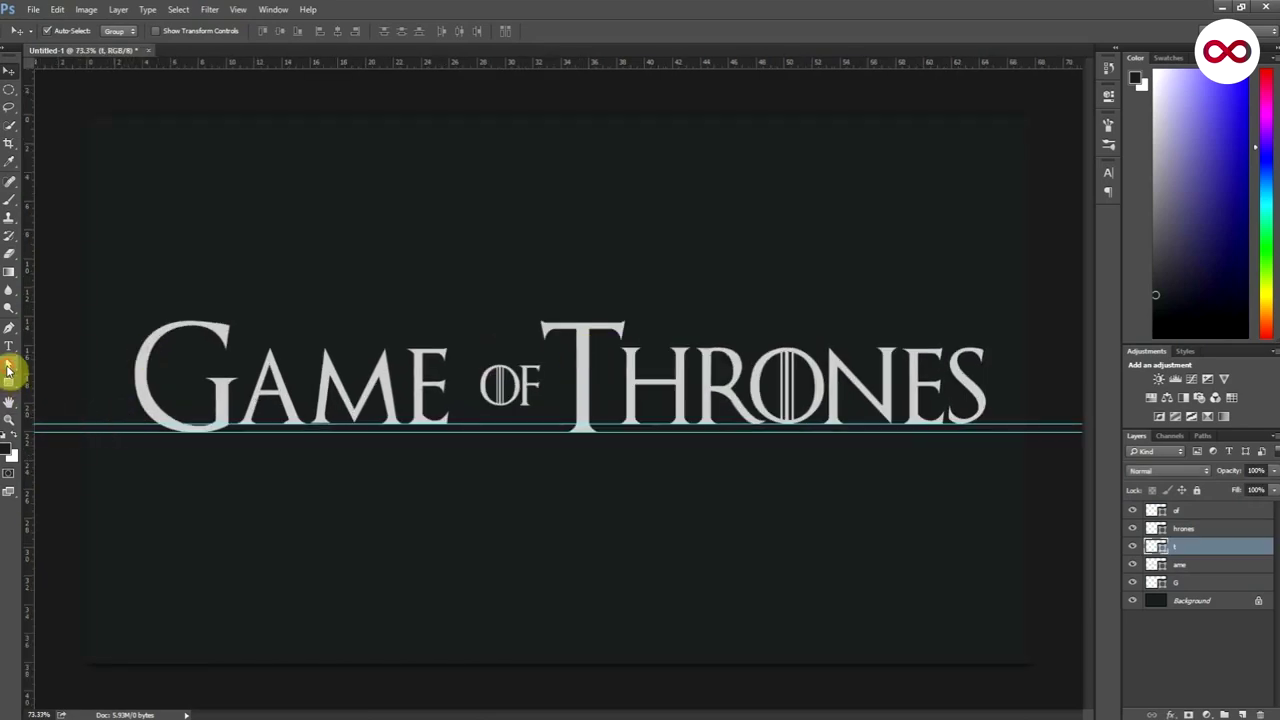
Extend the T's crossbar right so it spans HRONES to the final S
click(8, 370)
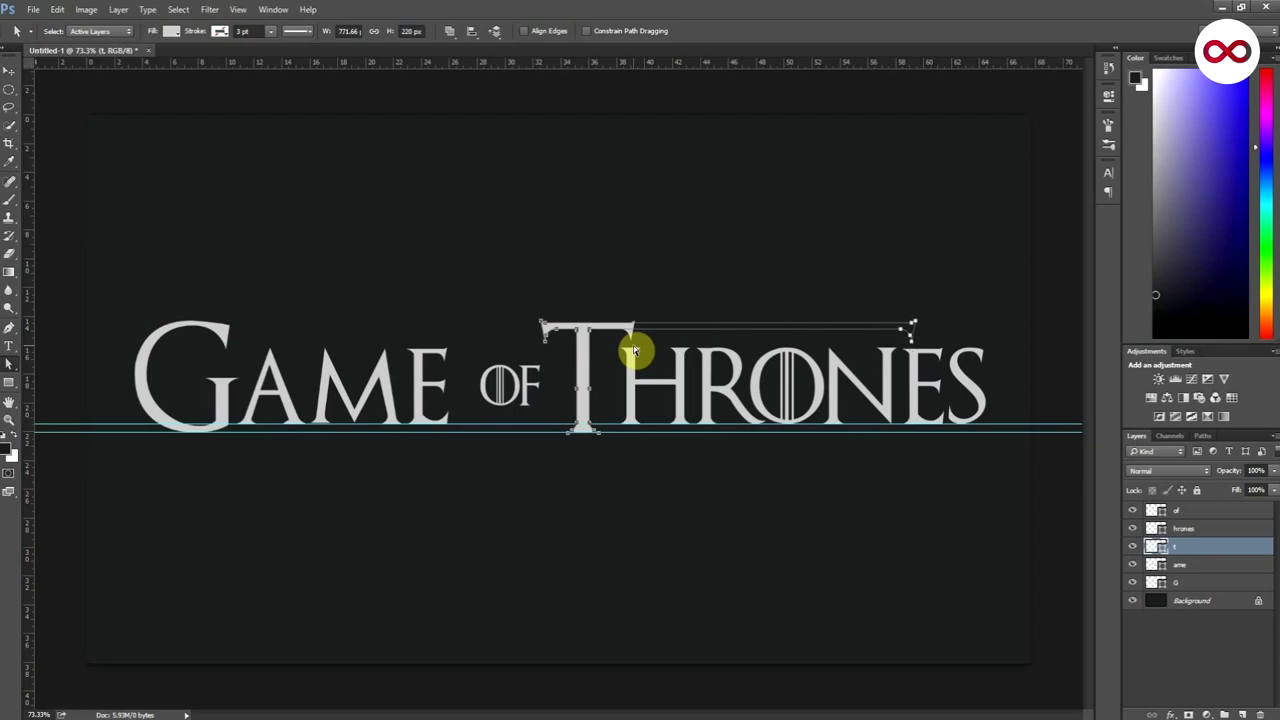
key(shift+Right)
key(shift+Right)
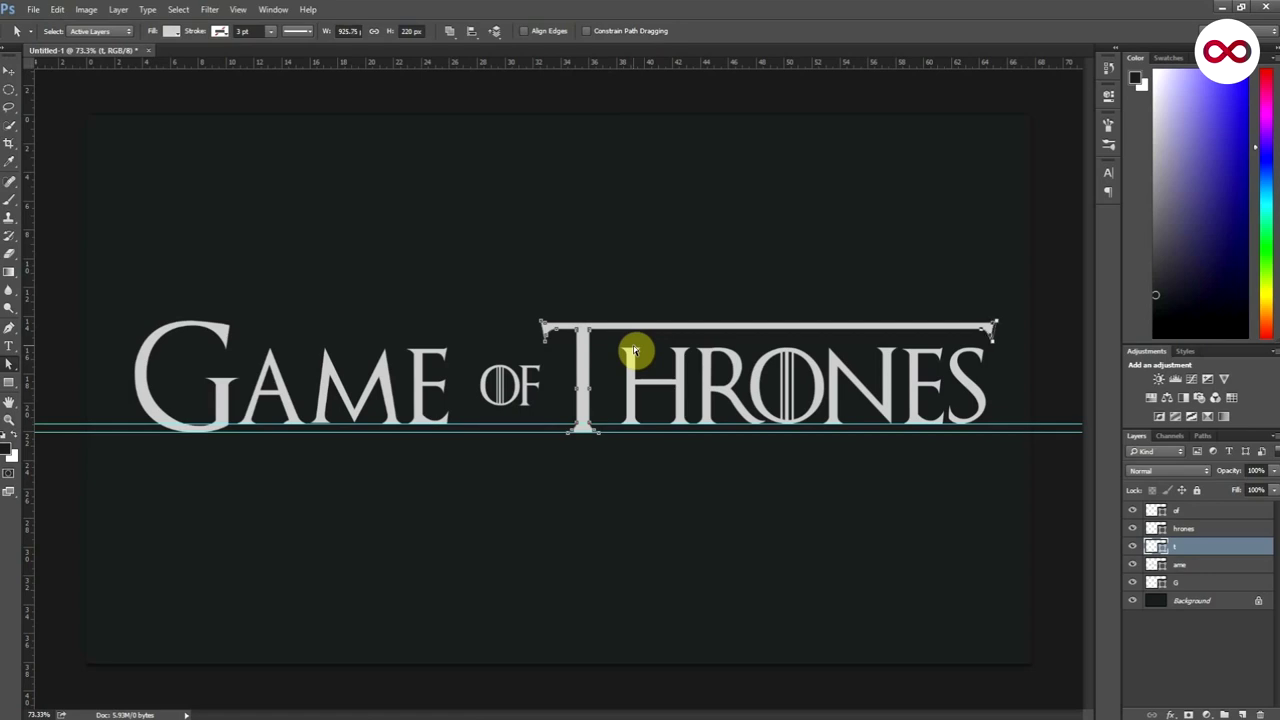
Merge the five title letter layers into a single shape layer
click(9, 72)
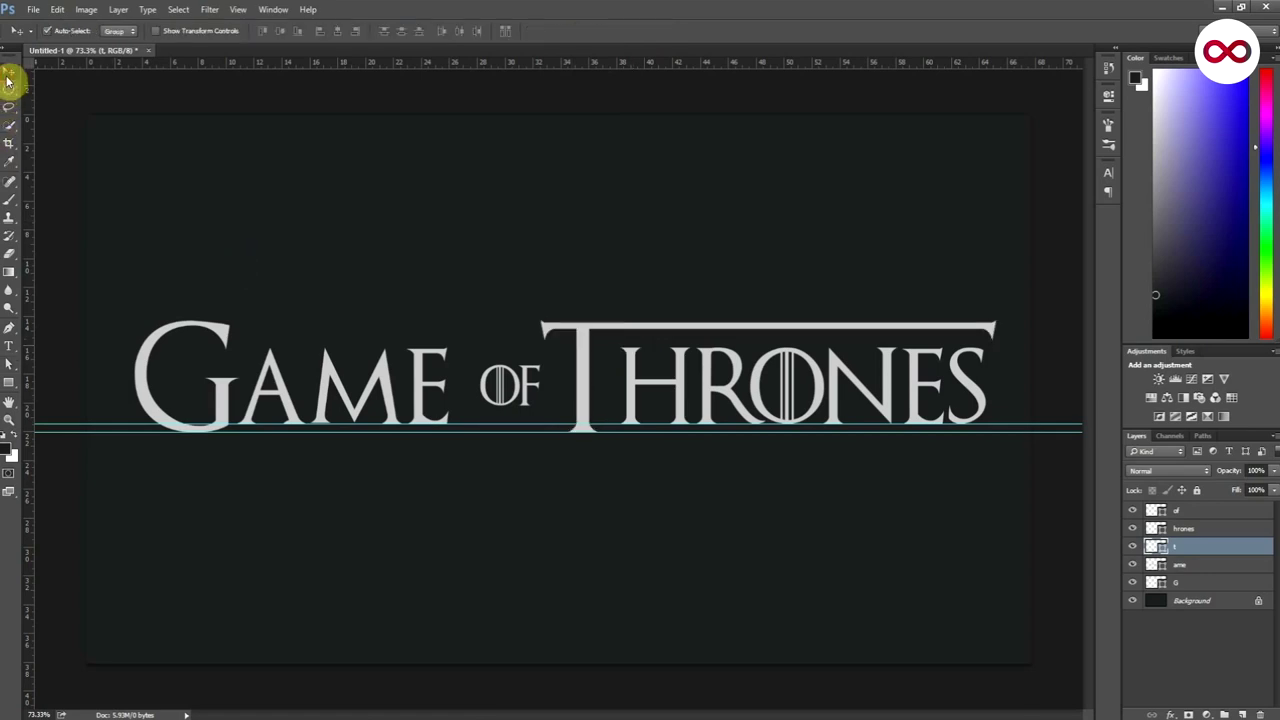
click(1182, 582)
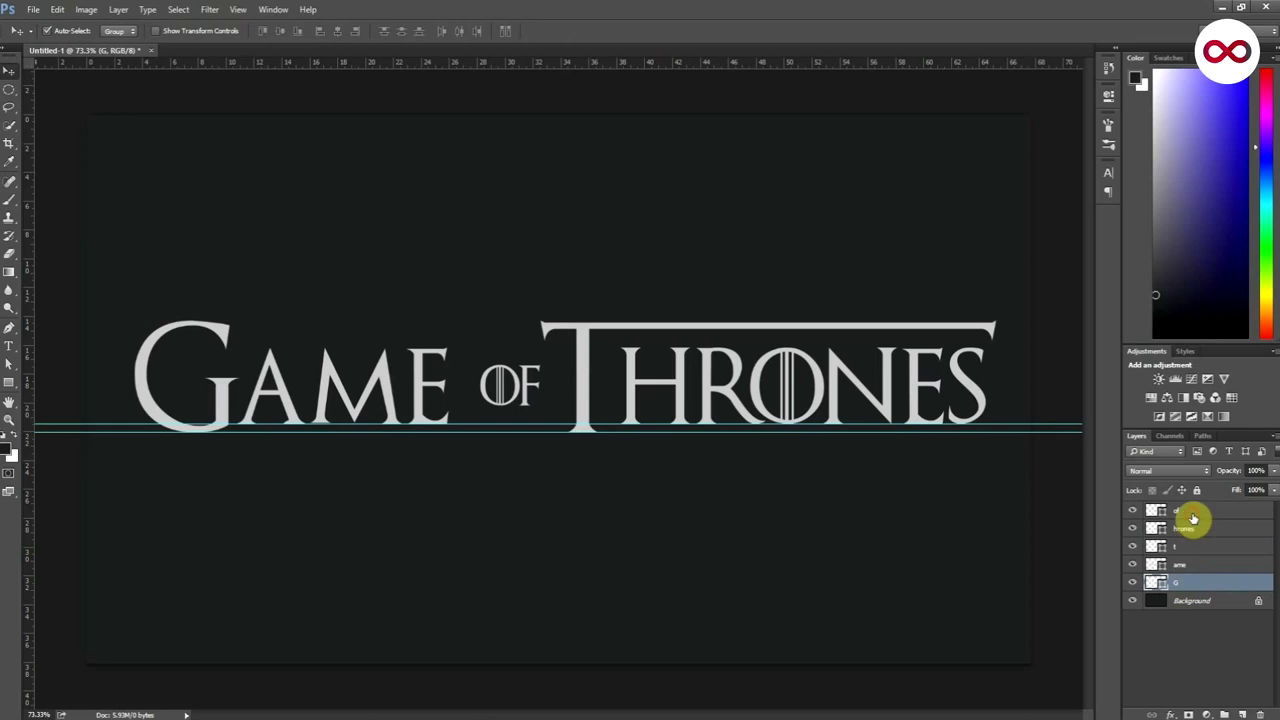
shift+click(1193, 513)
right_click(1193, 513)
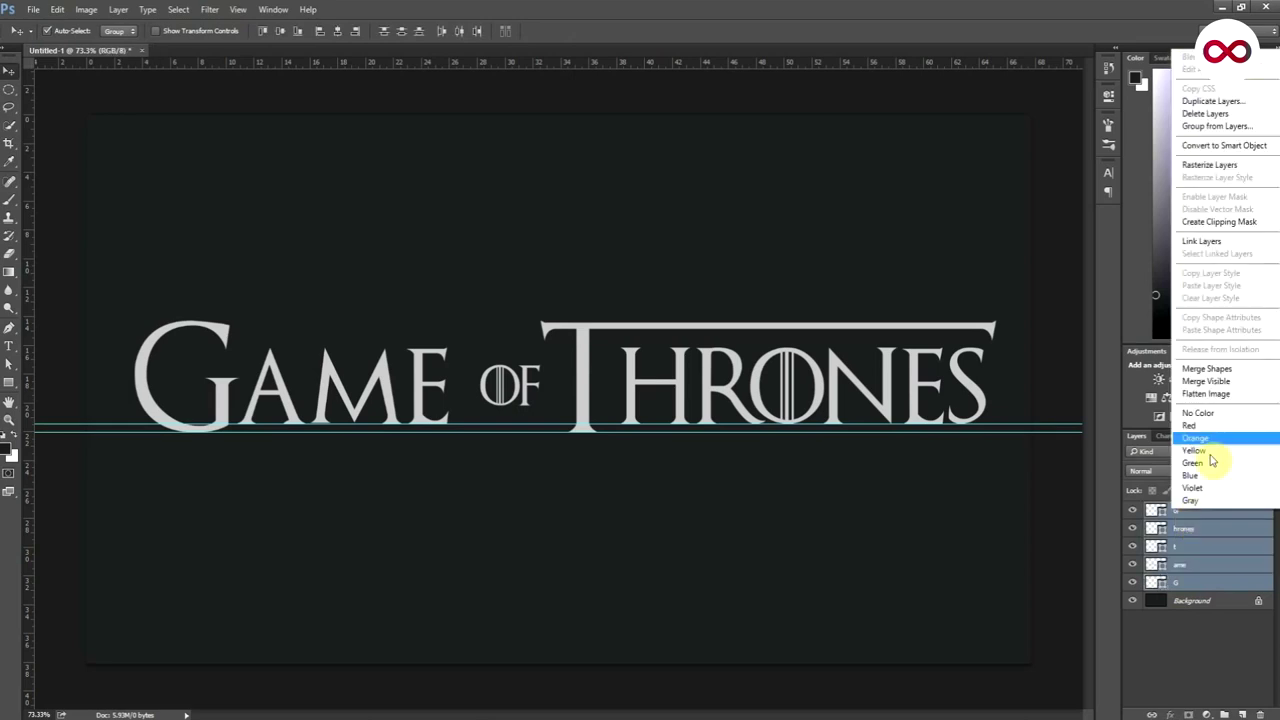
click(1232, 368)
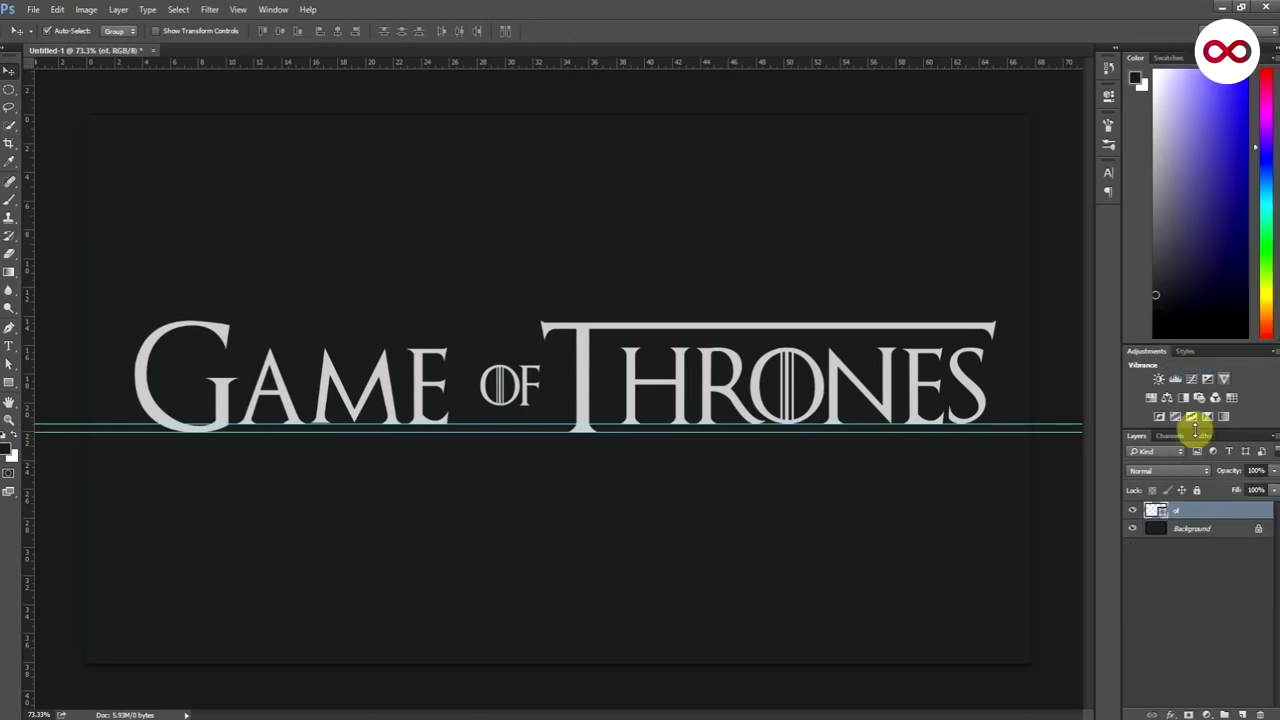
Rename the merged title layer to GOT
click(1182, 512)
double_click(1178, 512)
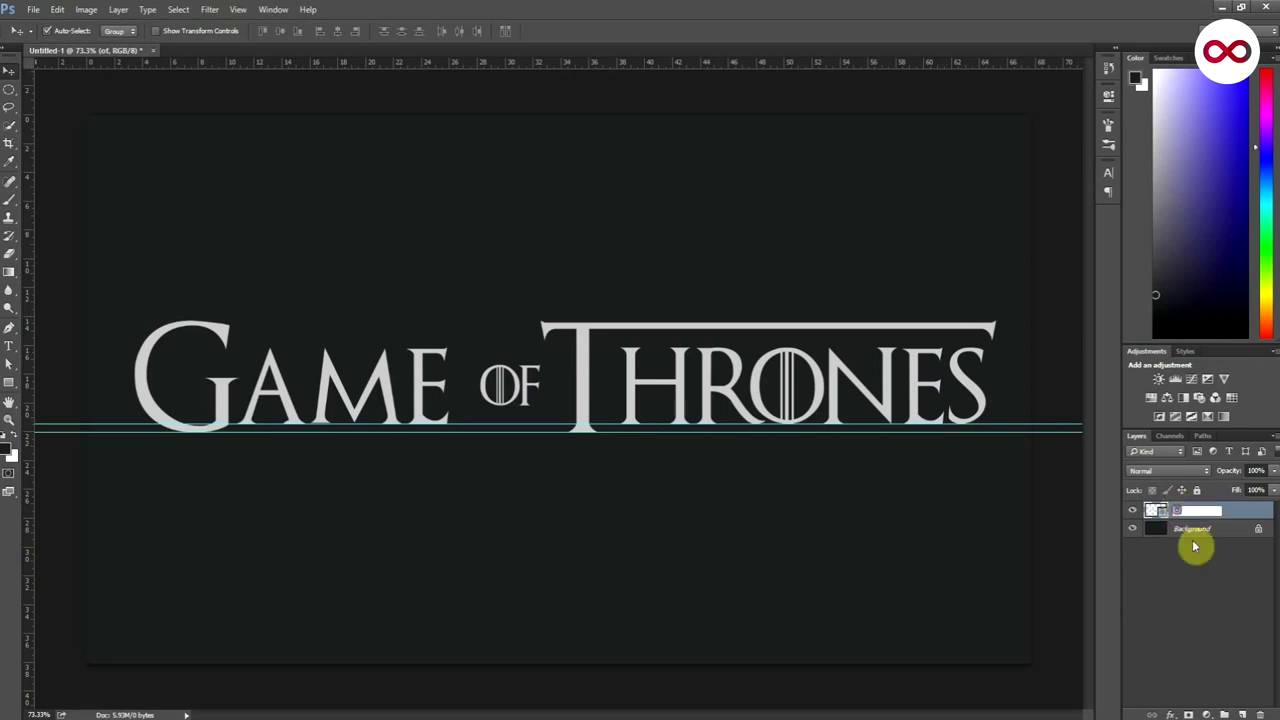
text(GOT)
key(Return)
right_click(1160, 512)
click(1165, 540)
Set the GOT Bevel & Emboss to Inner Bevel, Chisel Hard, 150% depth and 100 px size
click(1172, 713)
click(1190, 600)
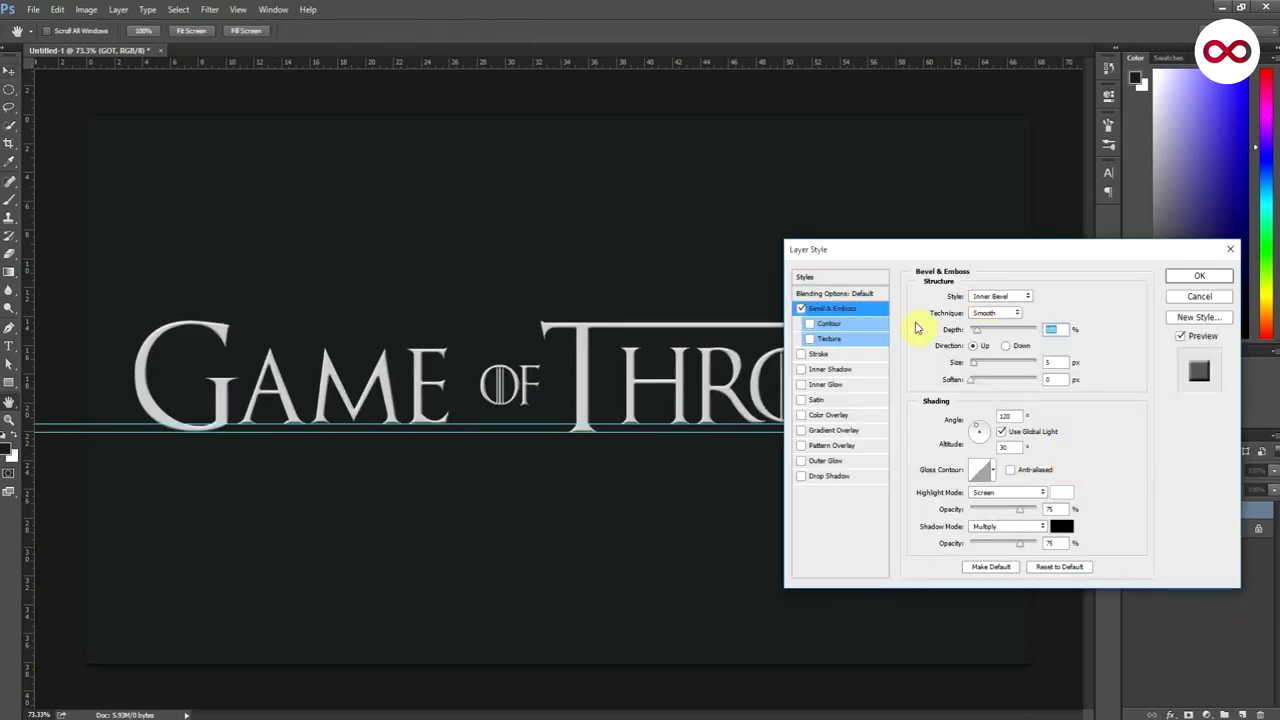
click(985, 298)
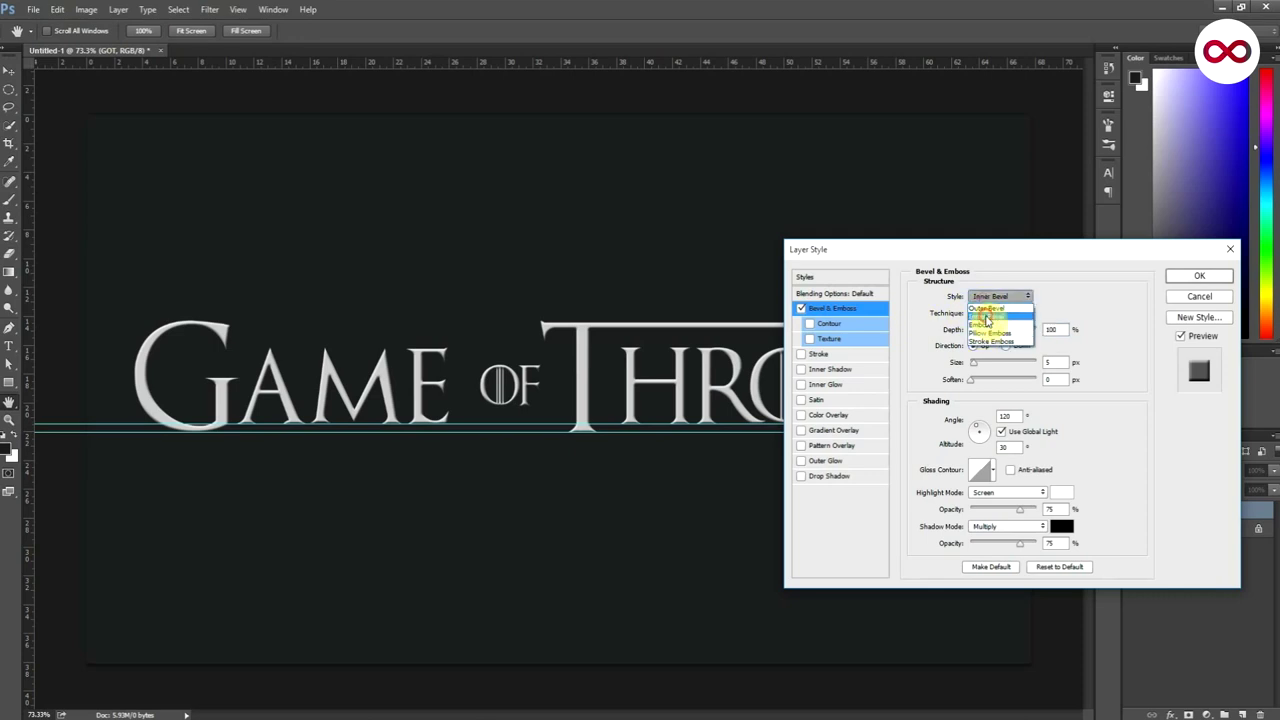
click(987, 320)
click(992, 314)
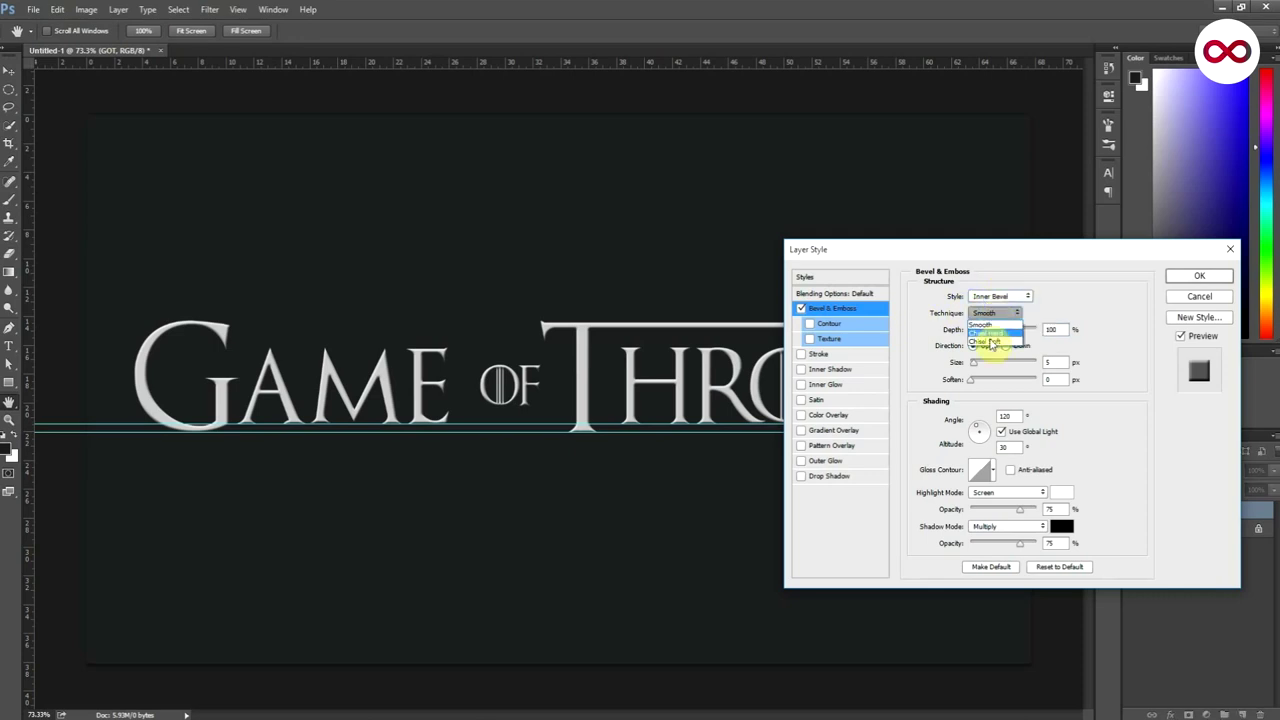
click(990, 340)
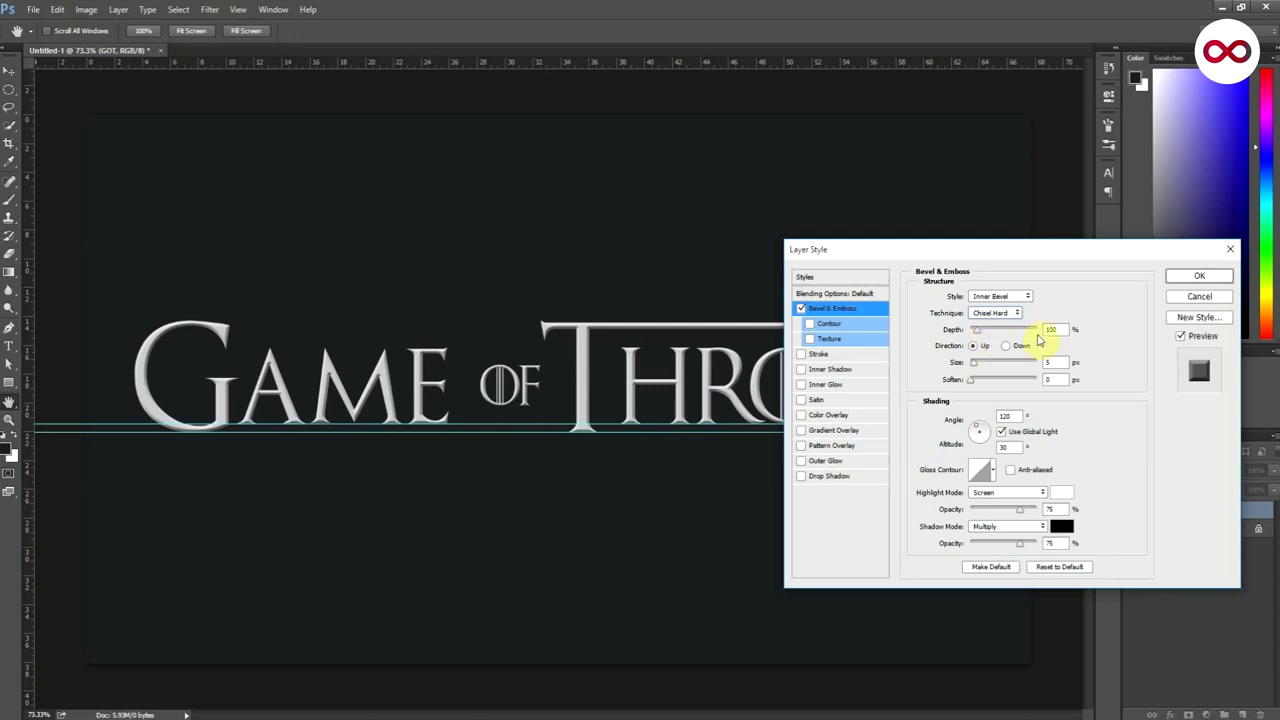
text(150)
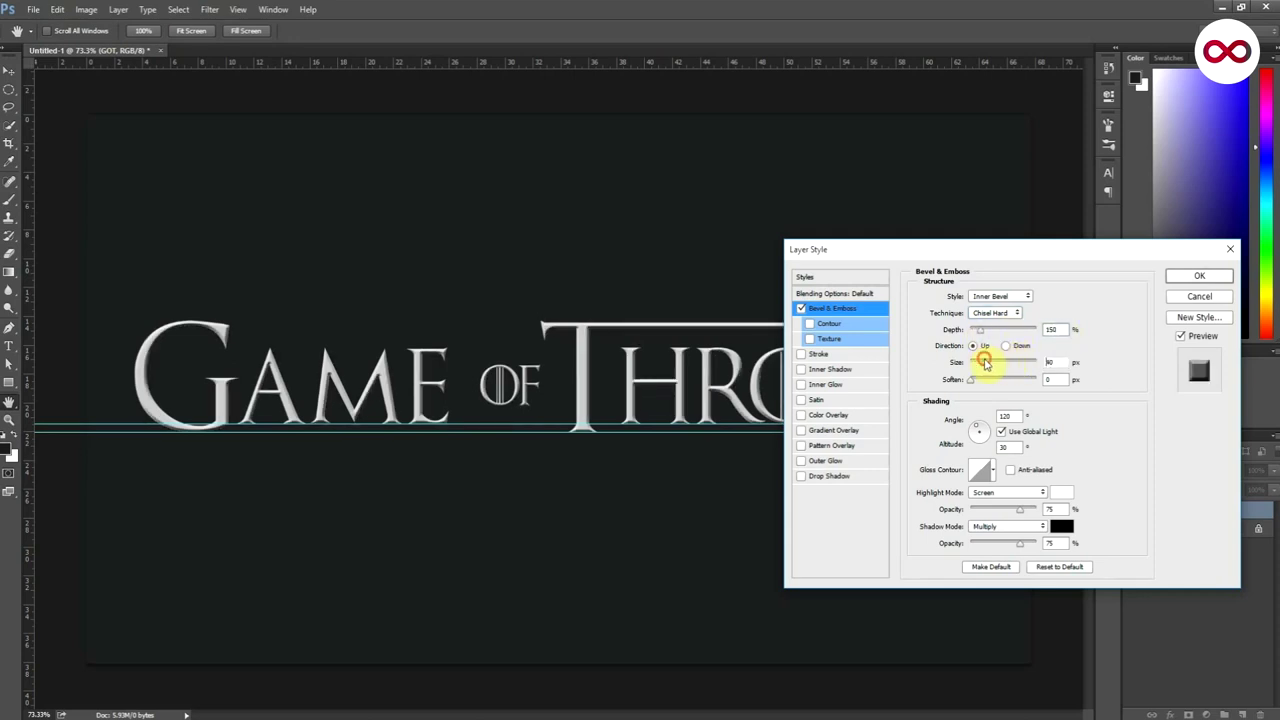
drag(985, 362, 992, 368)
text(100)
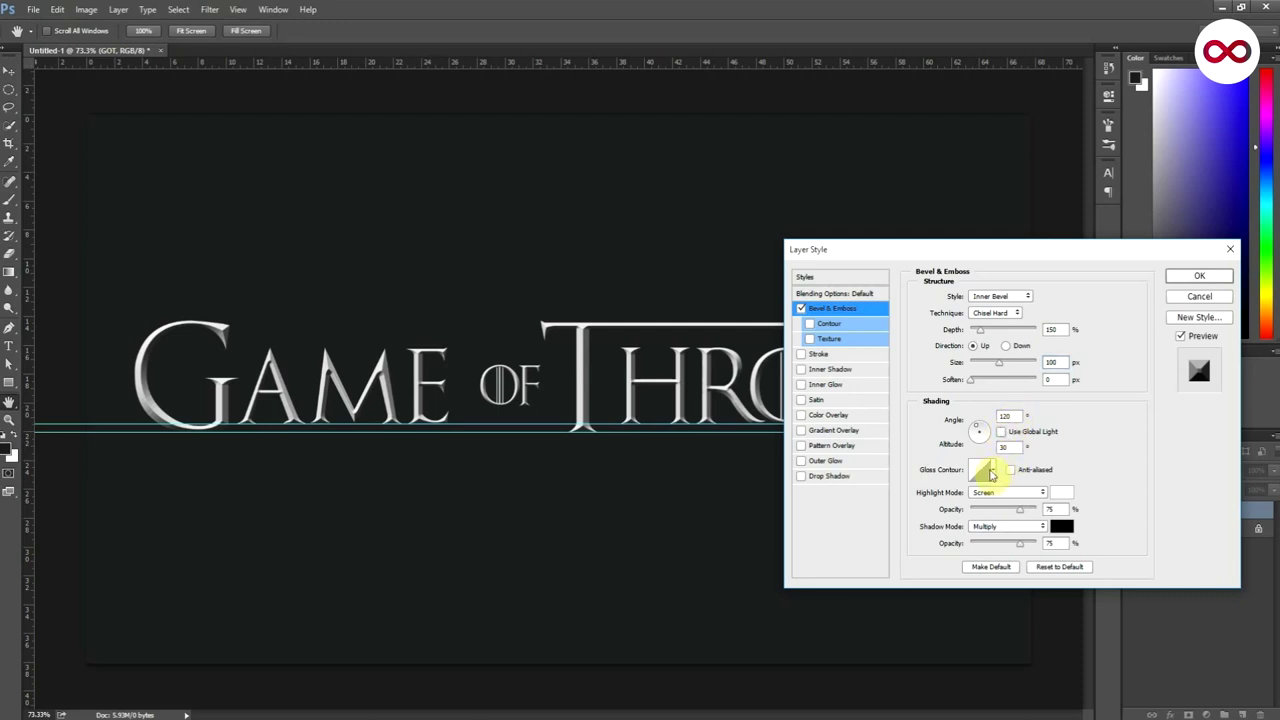
Try a sharper gloss contour and raise highlight opacity to 100%, keeping Screen mode
click(991, 475)
click(938, 505)
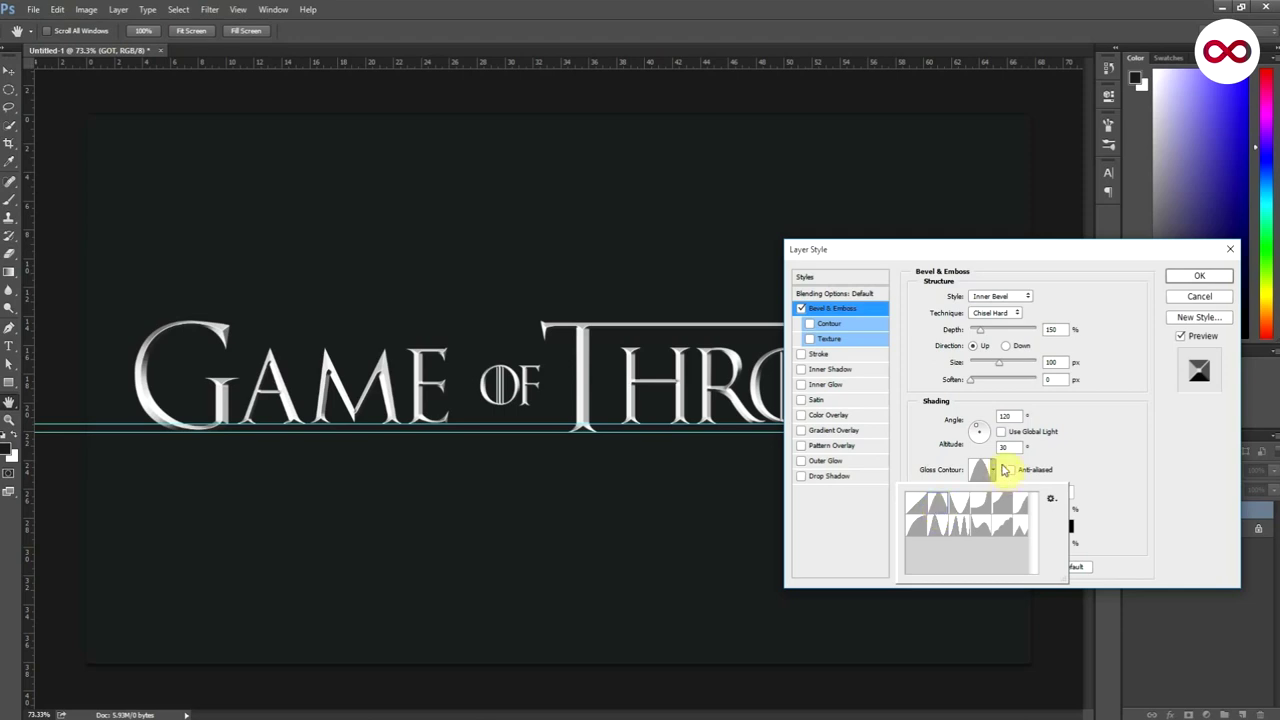
click(1063, 465)
click(1015, 493)
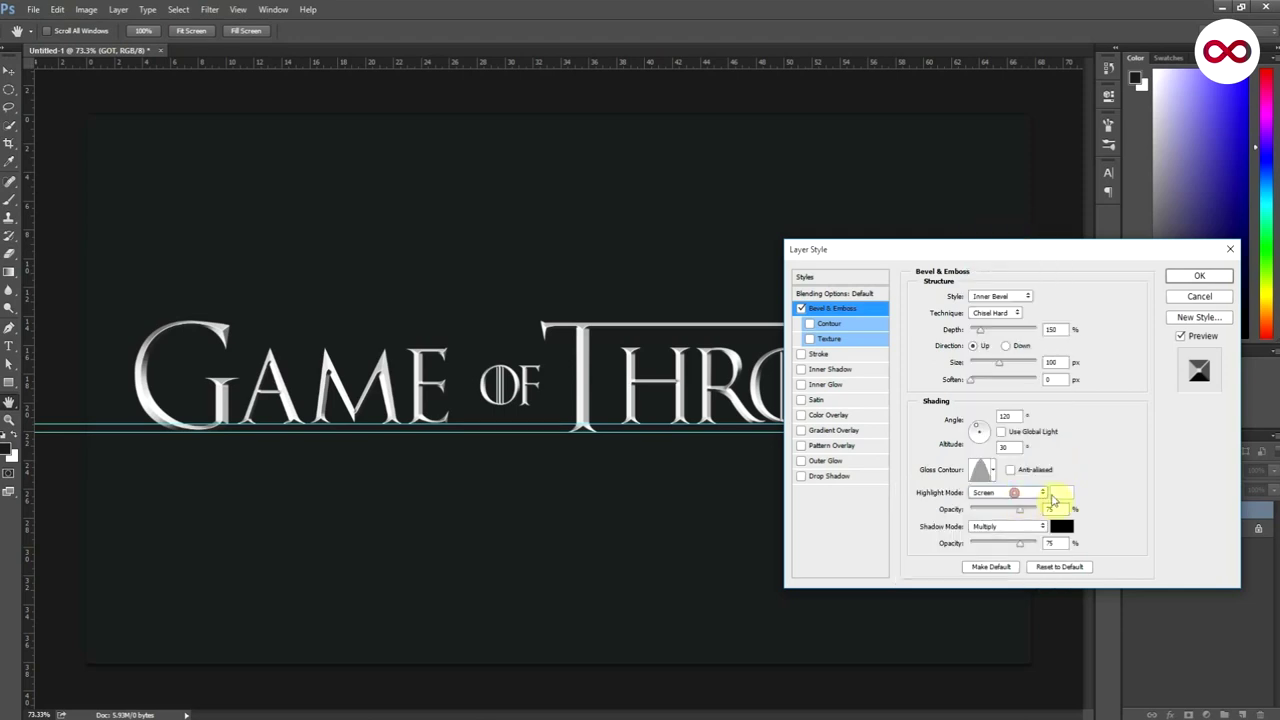
drag(1019, 509, 1040, 511)
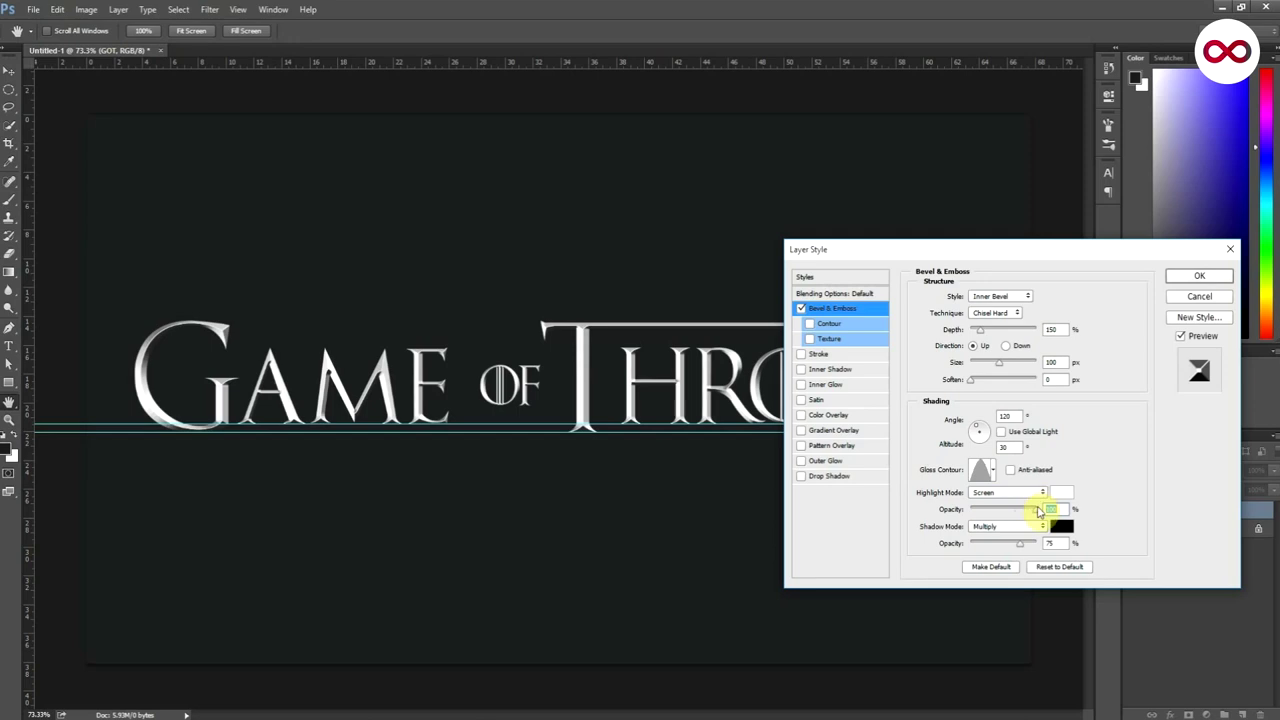
Set the bevel highlight colour to light grey #d1d1d1
click(1057, 493)
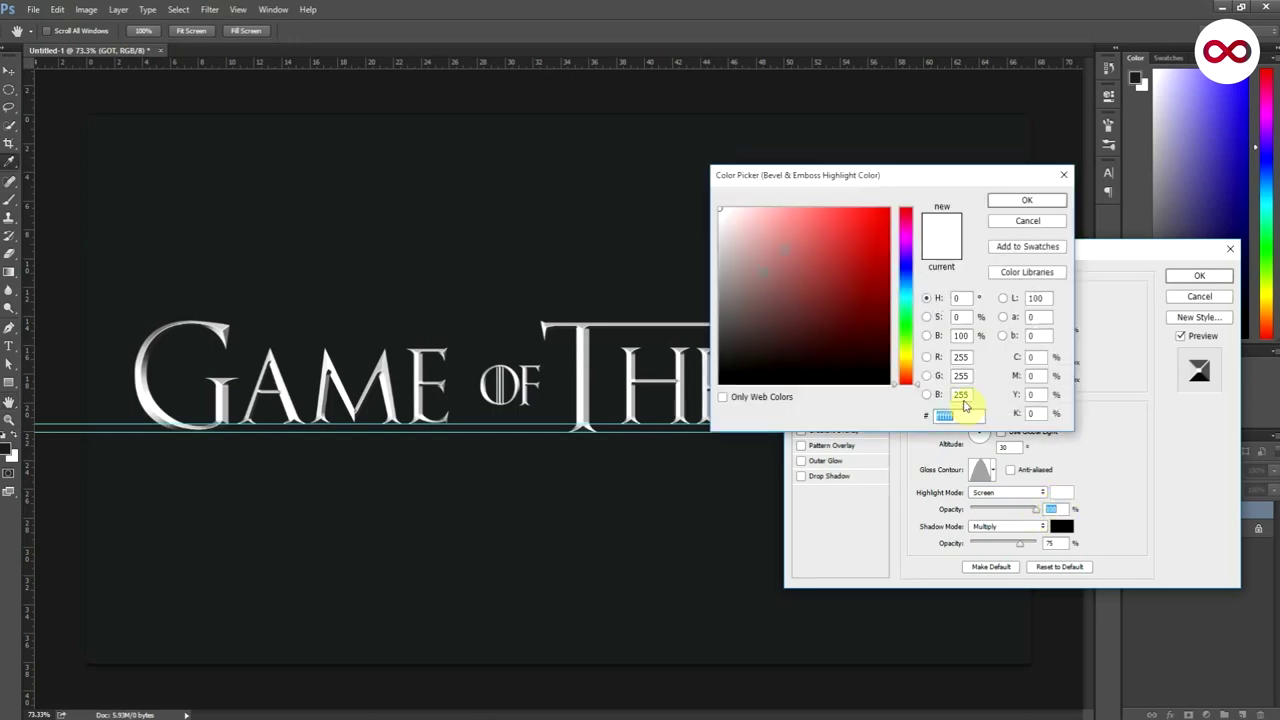
click(716, 251)
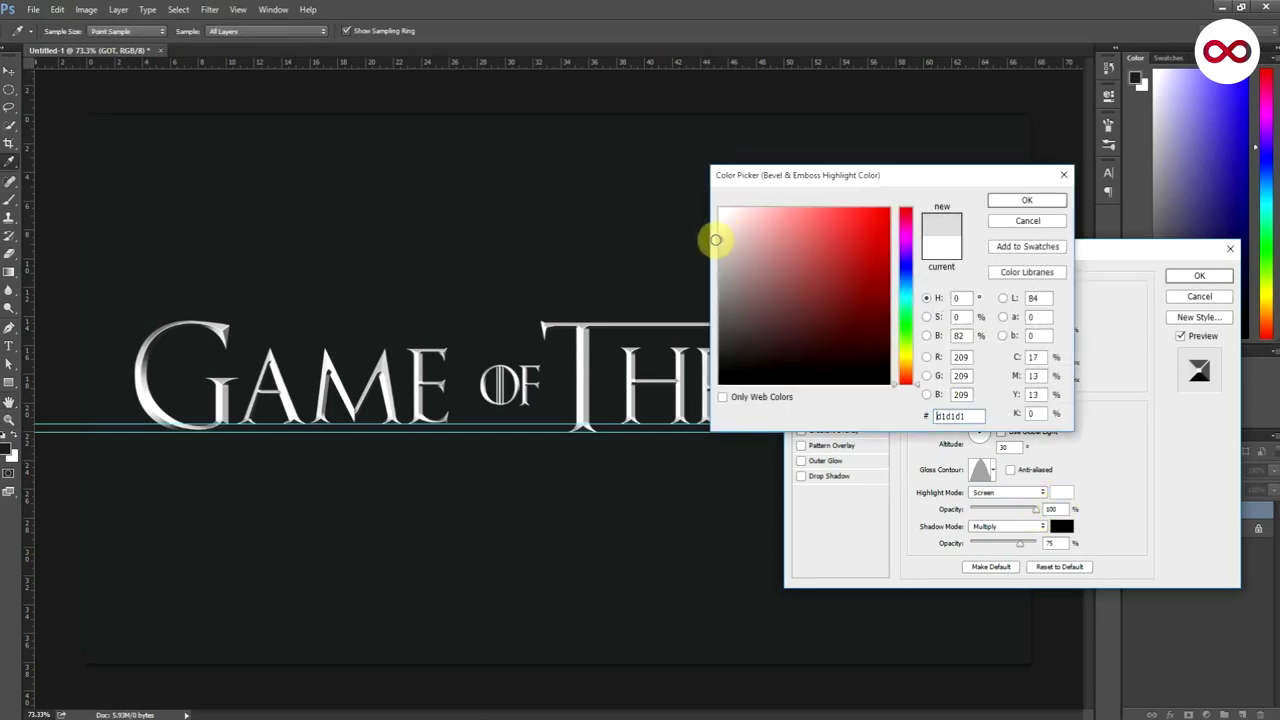
click(1014, 200)
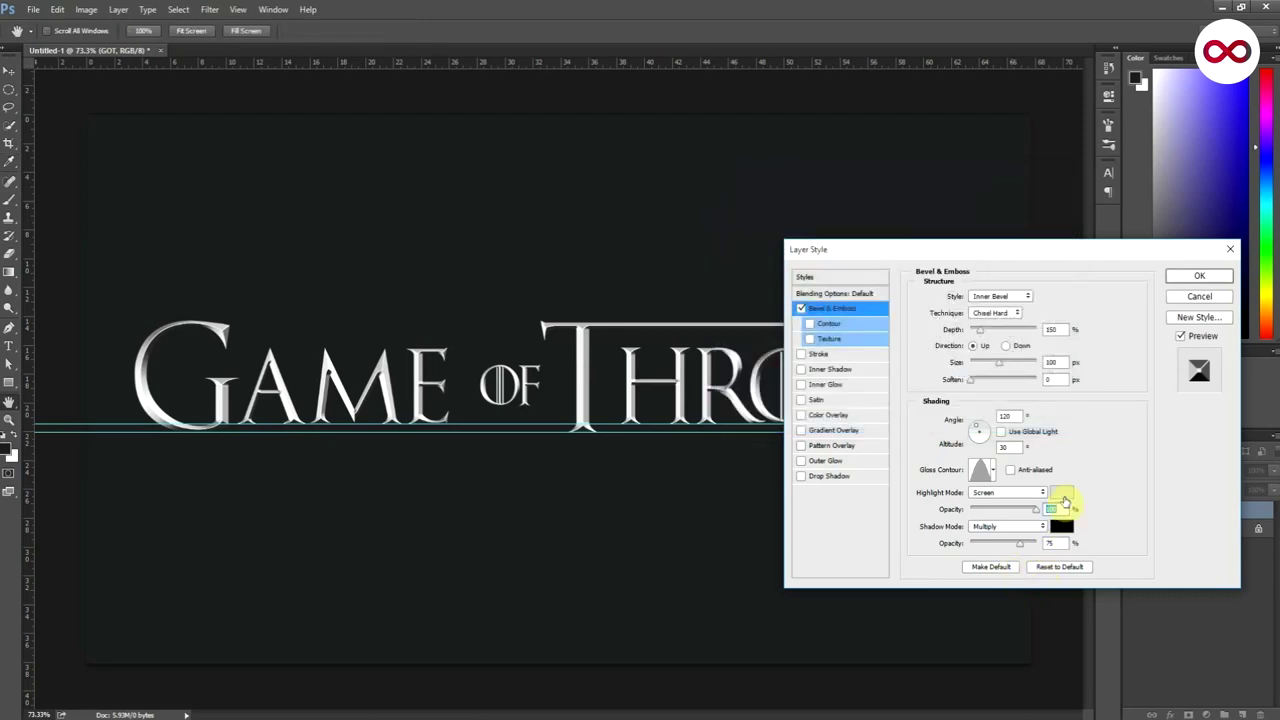
click(1060, 492)
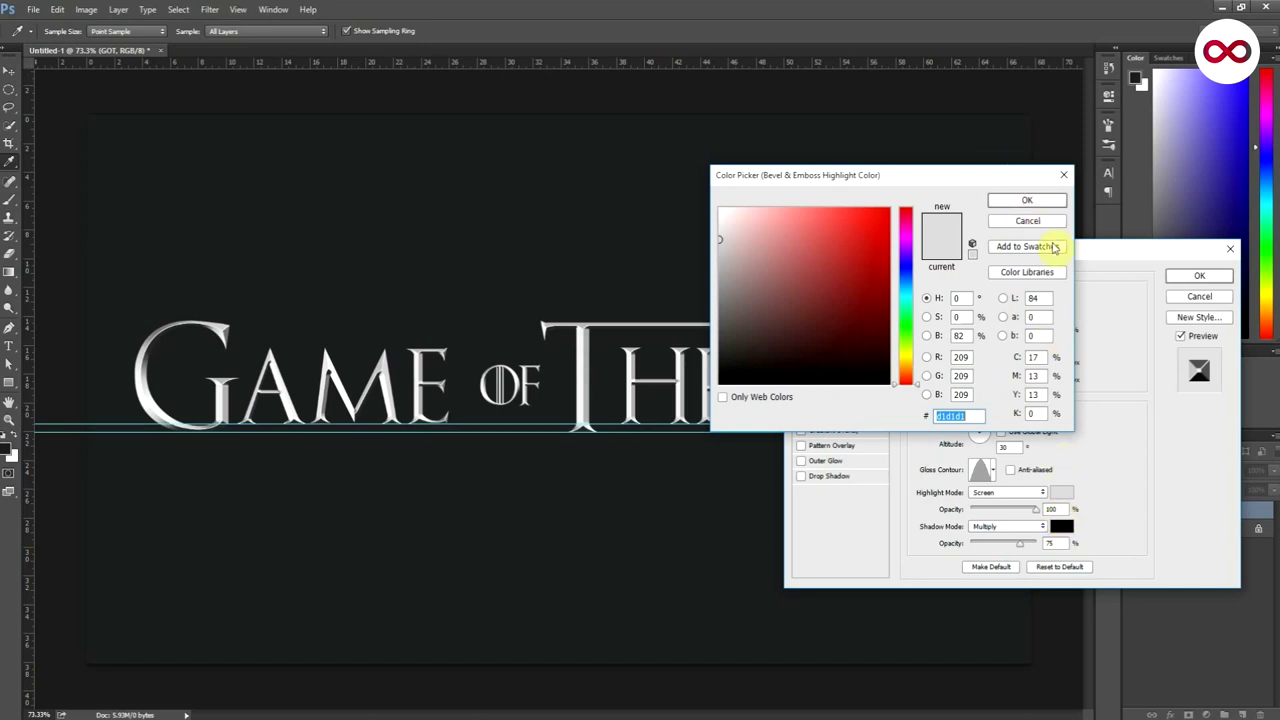
click(1028, 203)
Set the bevel shadow colour to a light-to-mid grey
click(1062, 528)
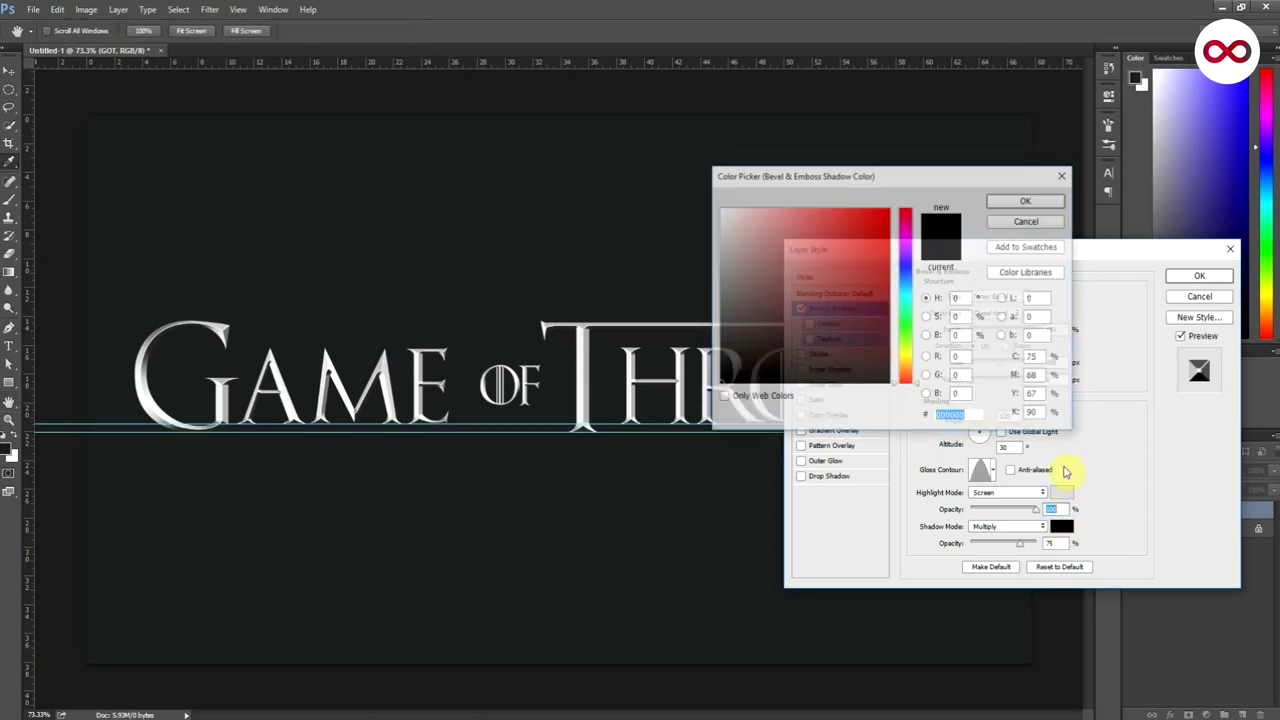
mouse_move(766, 243)
mouse_down()
mouse_move(717, 220)
mouse_move(716, 247)
mouse_up()
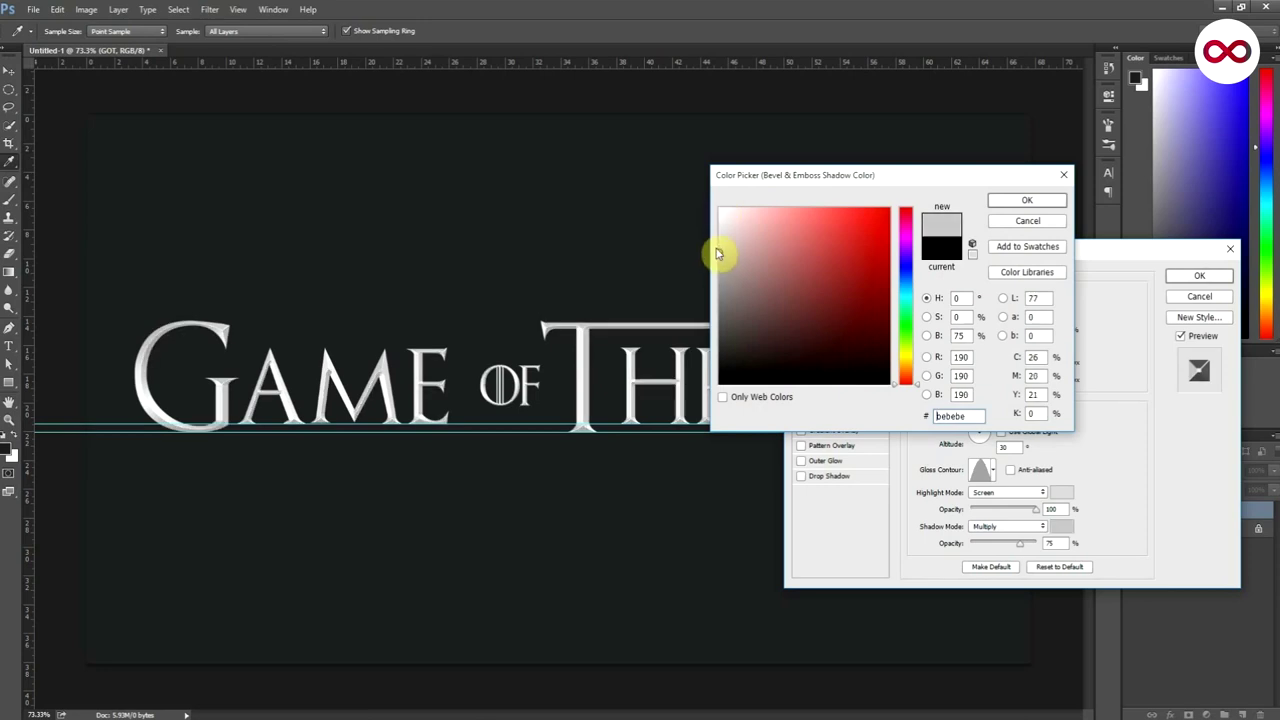
drag(716, 262, 719, 270)
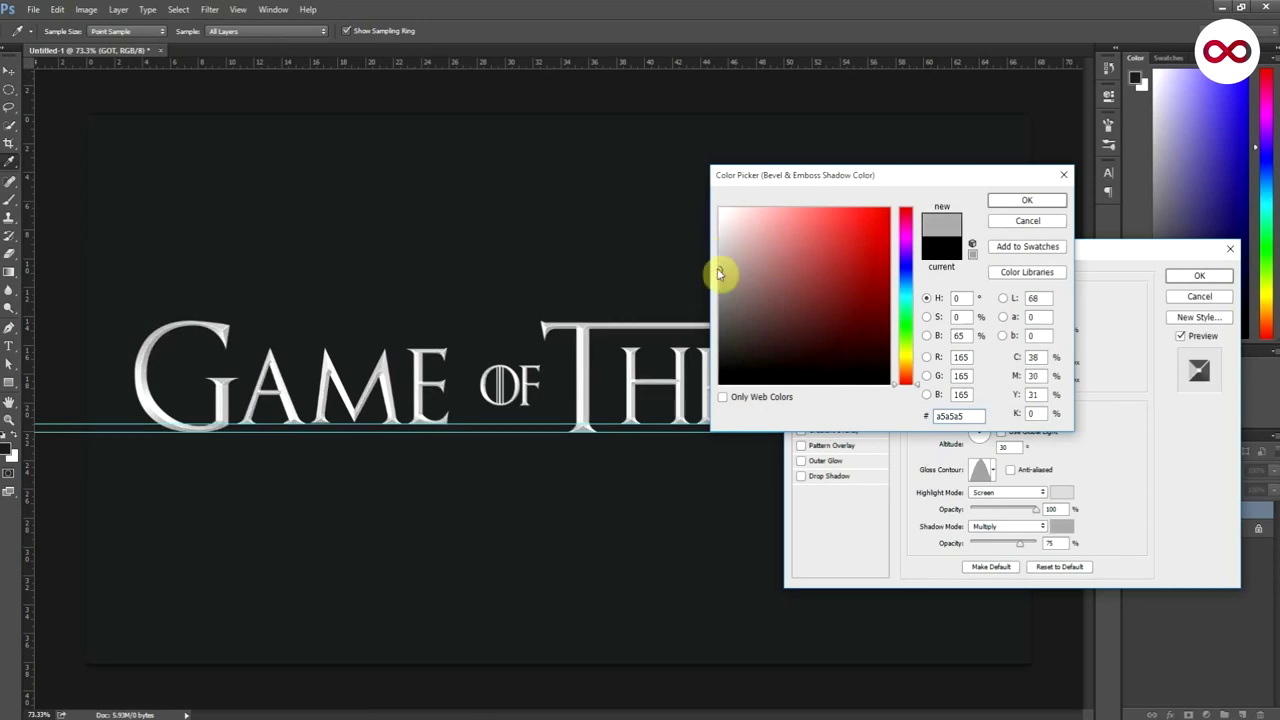
click(719, 256)
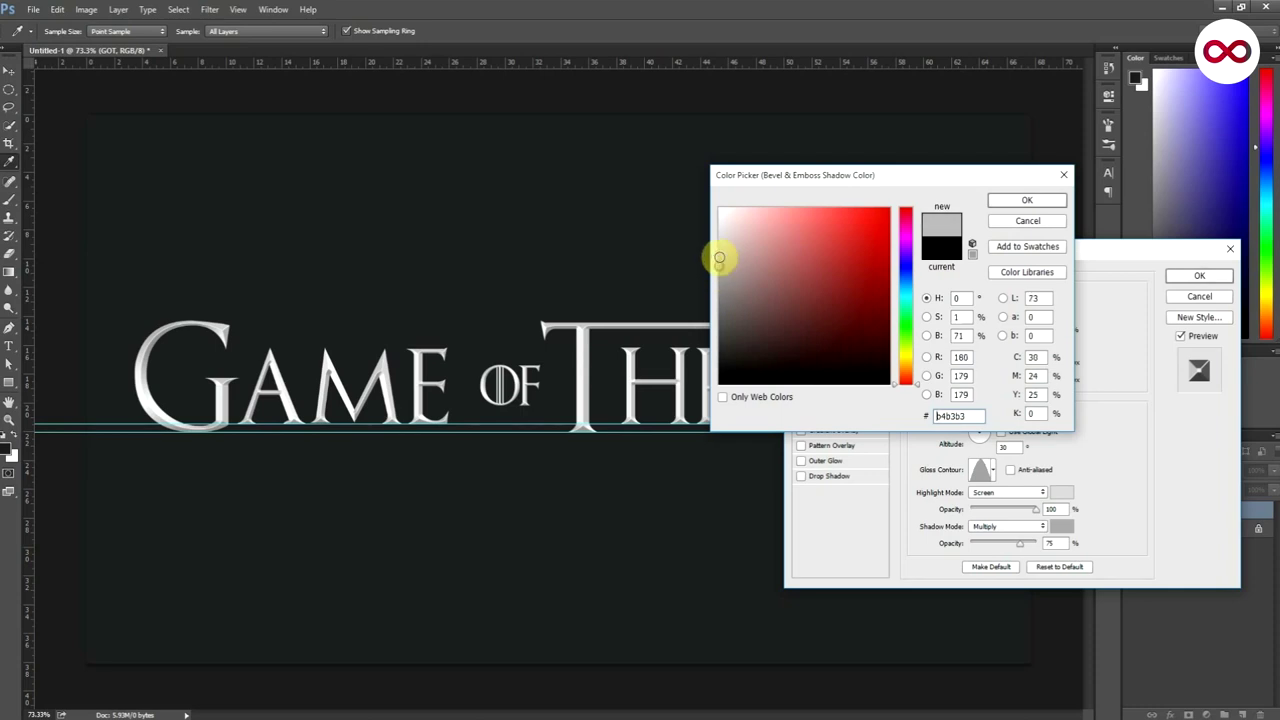
click(1000, 205)
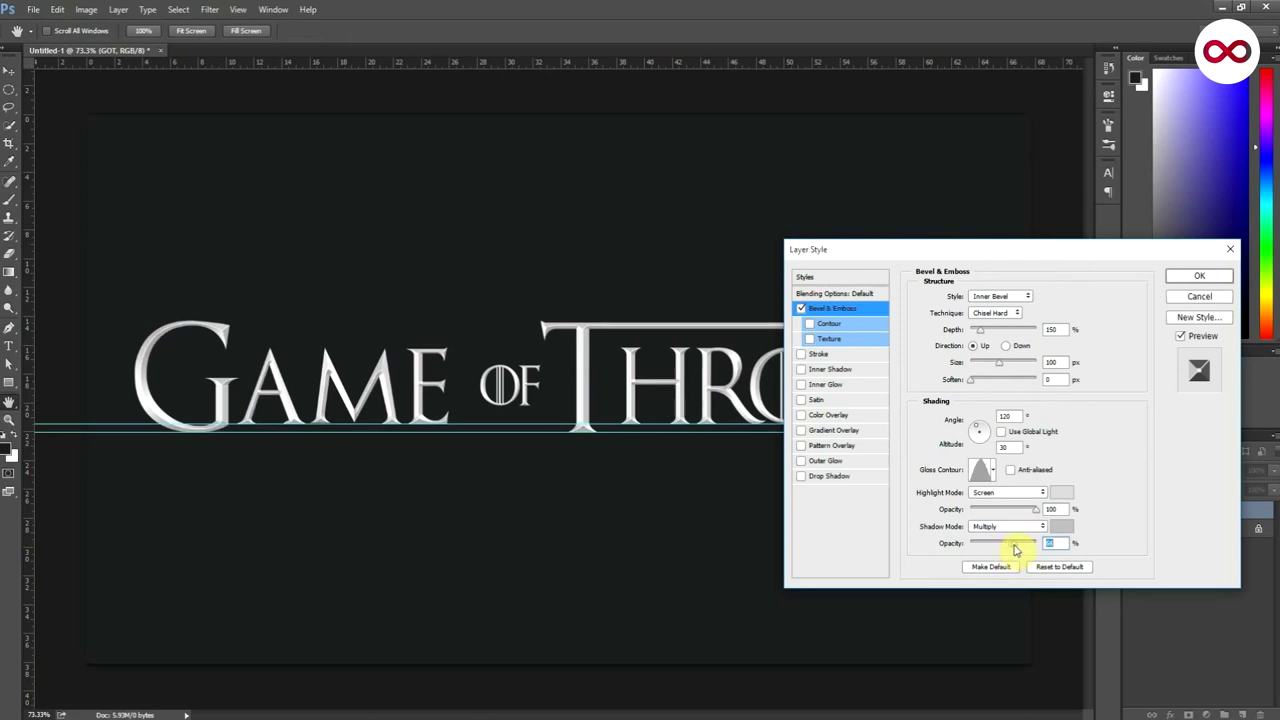
Choose a different gloss contour preset and apply the Bevel & Emboss style
click(992, 470)
click(917, 503)
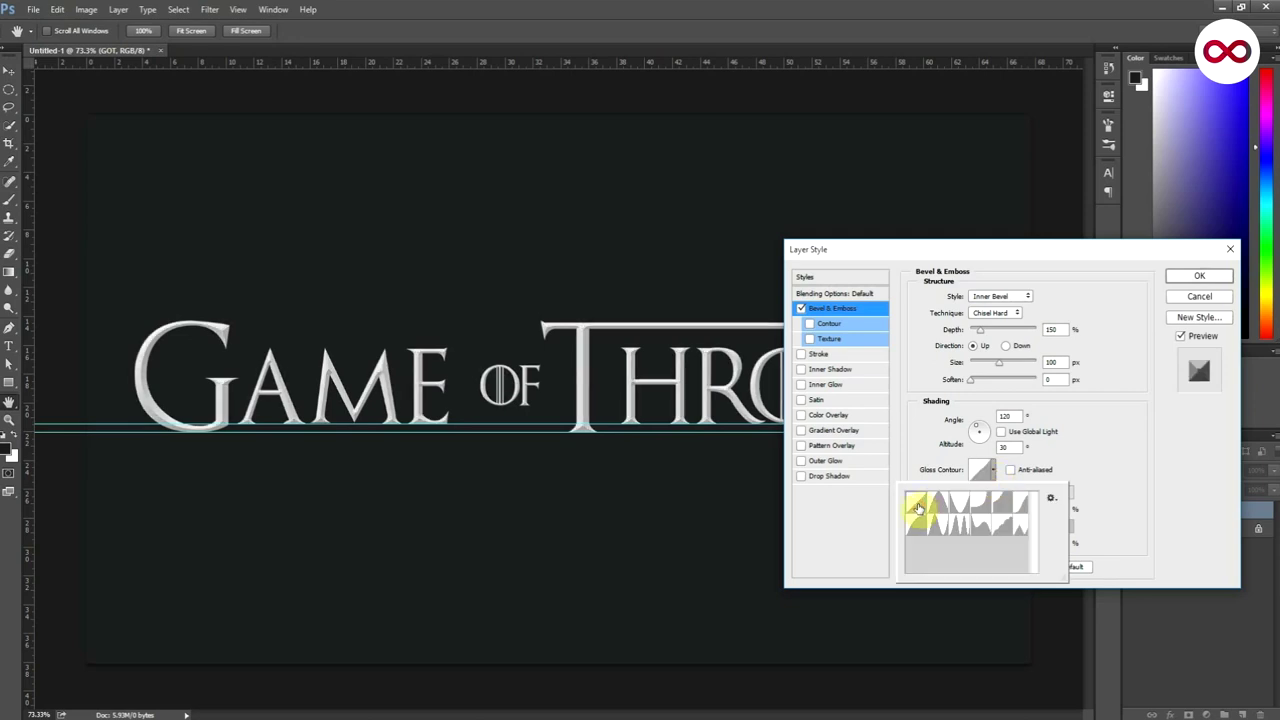
click(937, 503)
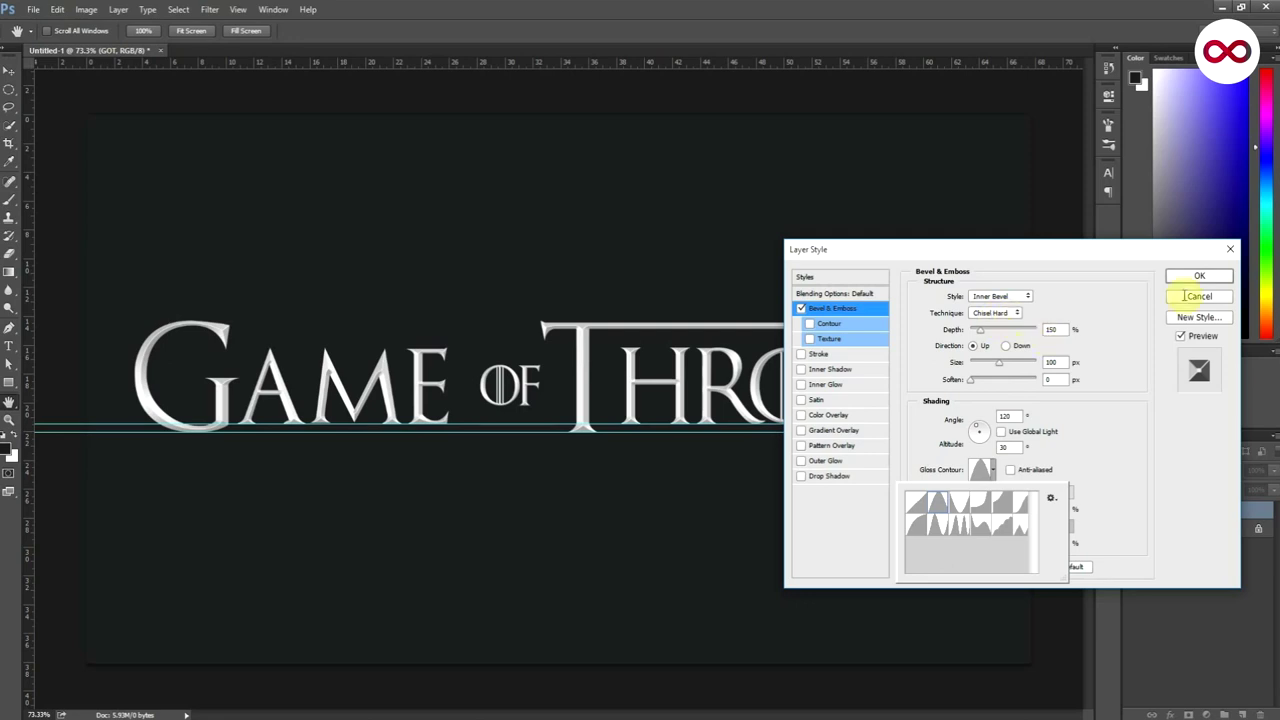
click(1200, 278)
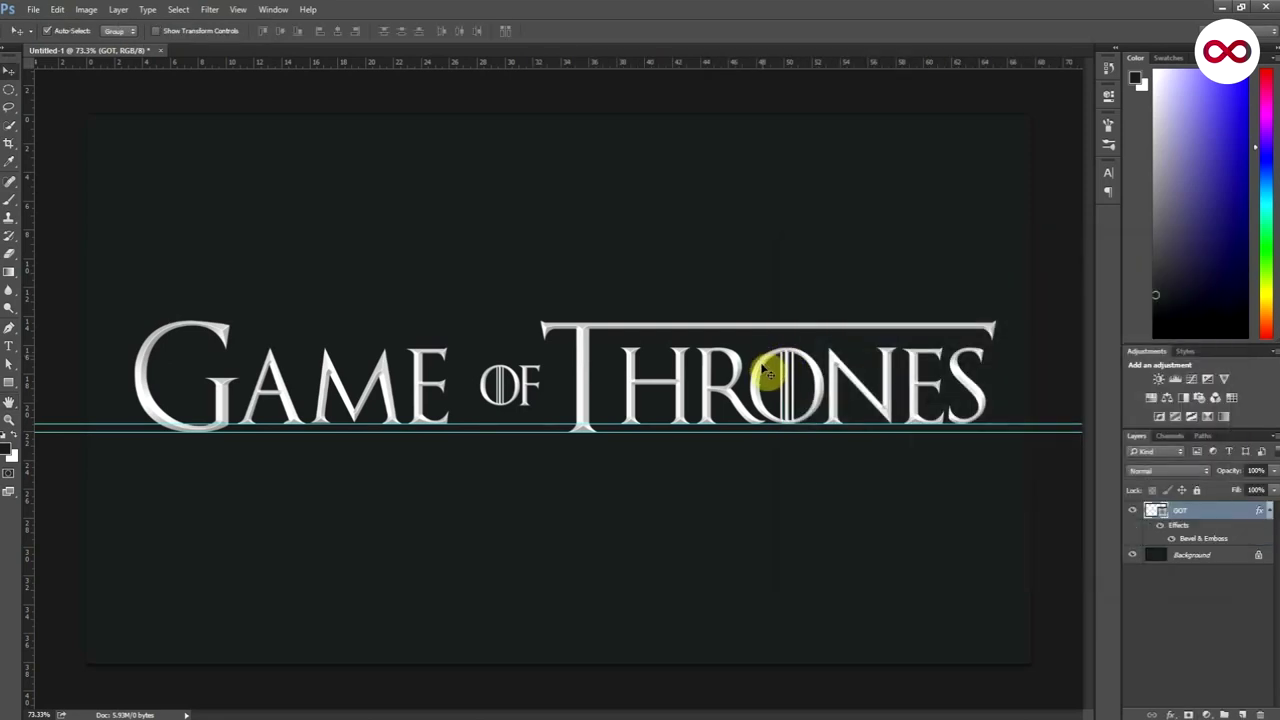
Place the Texture image into the document as an embedded layer
scroll(765, 372, down, 2)
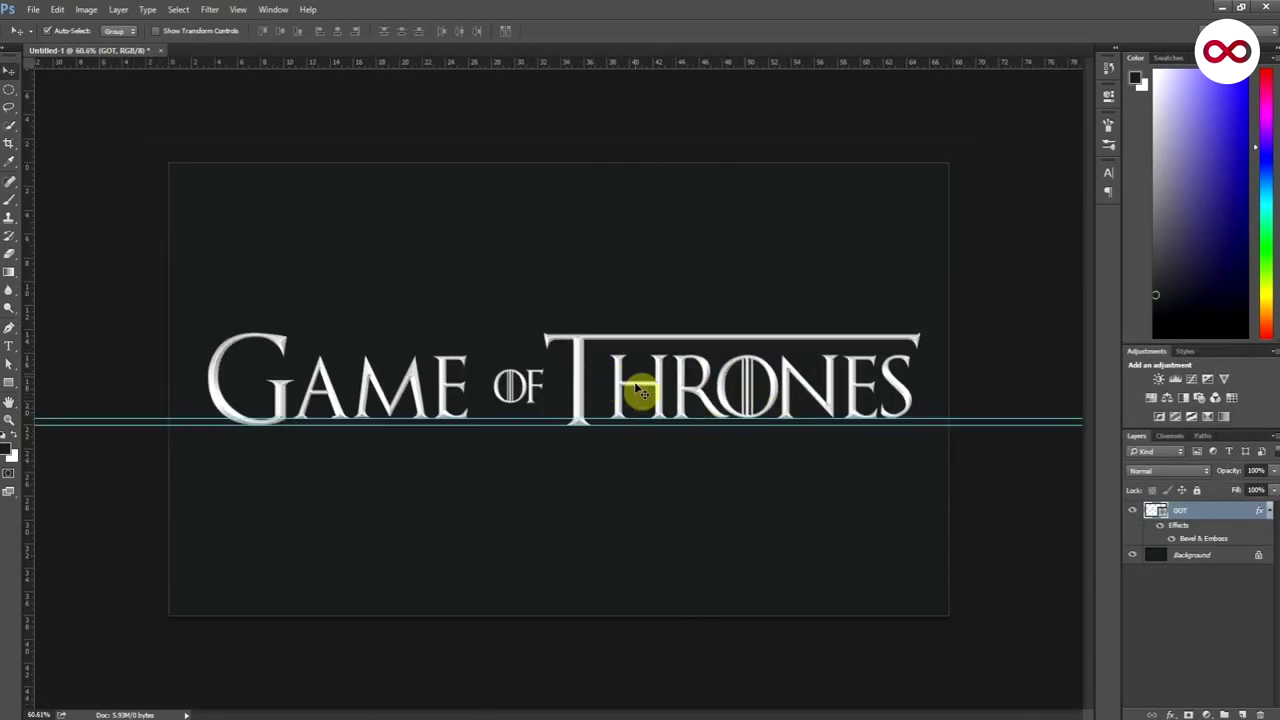
click(33, 9)
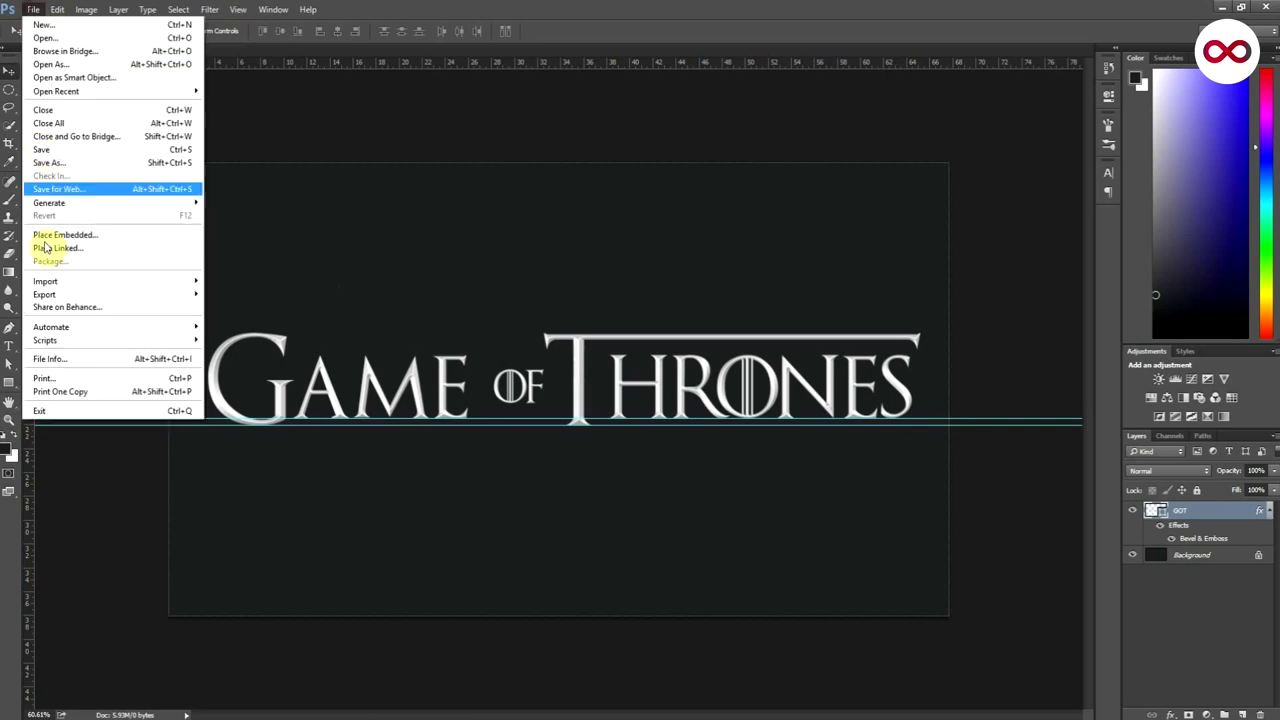
click(46, 236)
click(424, 125)
click(801, 606)
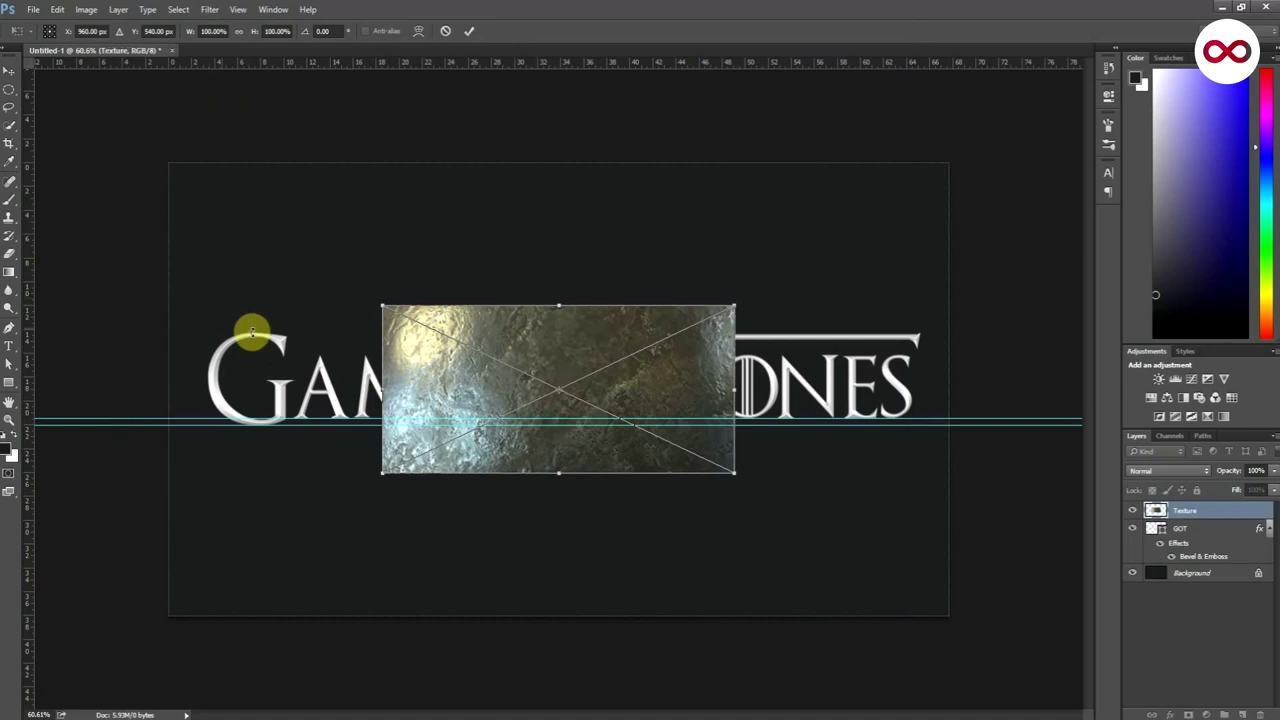
Scale the Texture to about 229% so it covers the canvas
drag(383, 473, 176, 571)
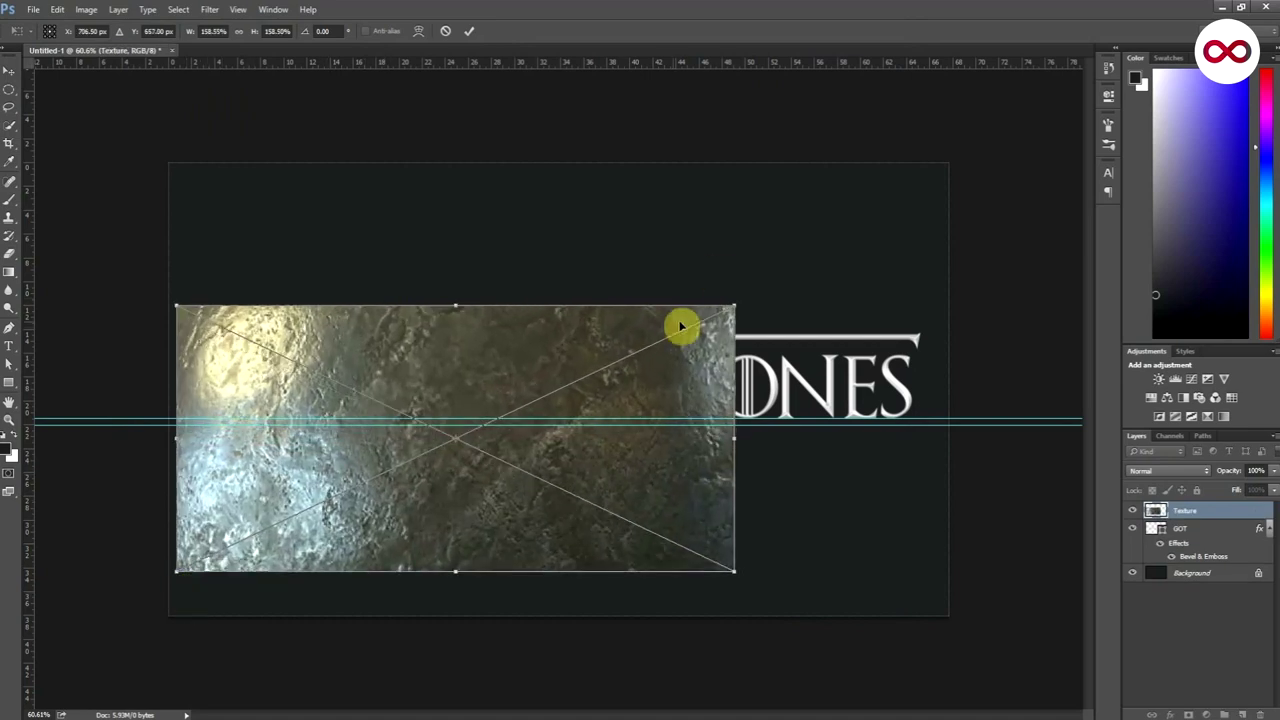
drag(737, 303, 929, 215)
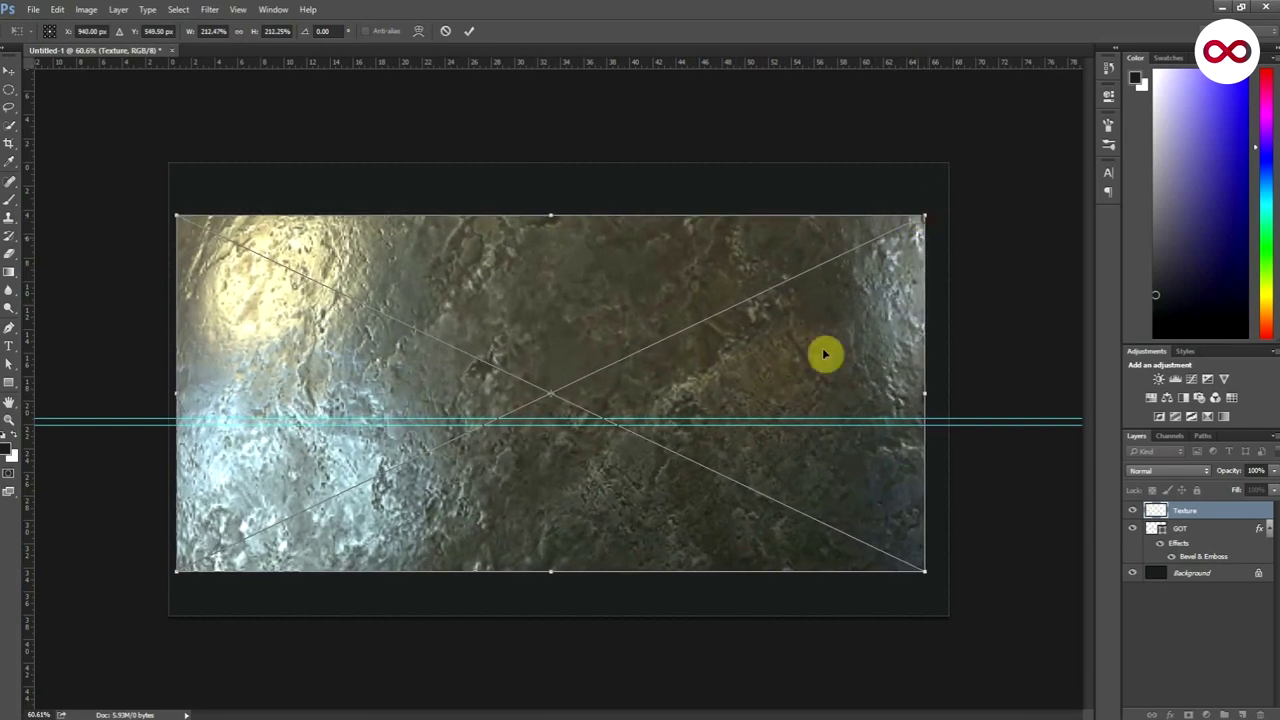
drag(177, 570, 117, 600)
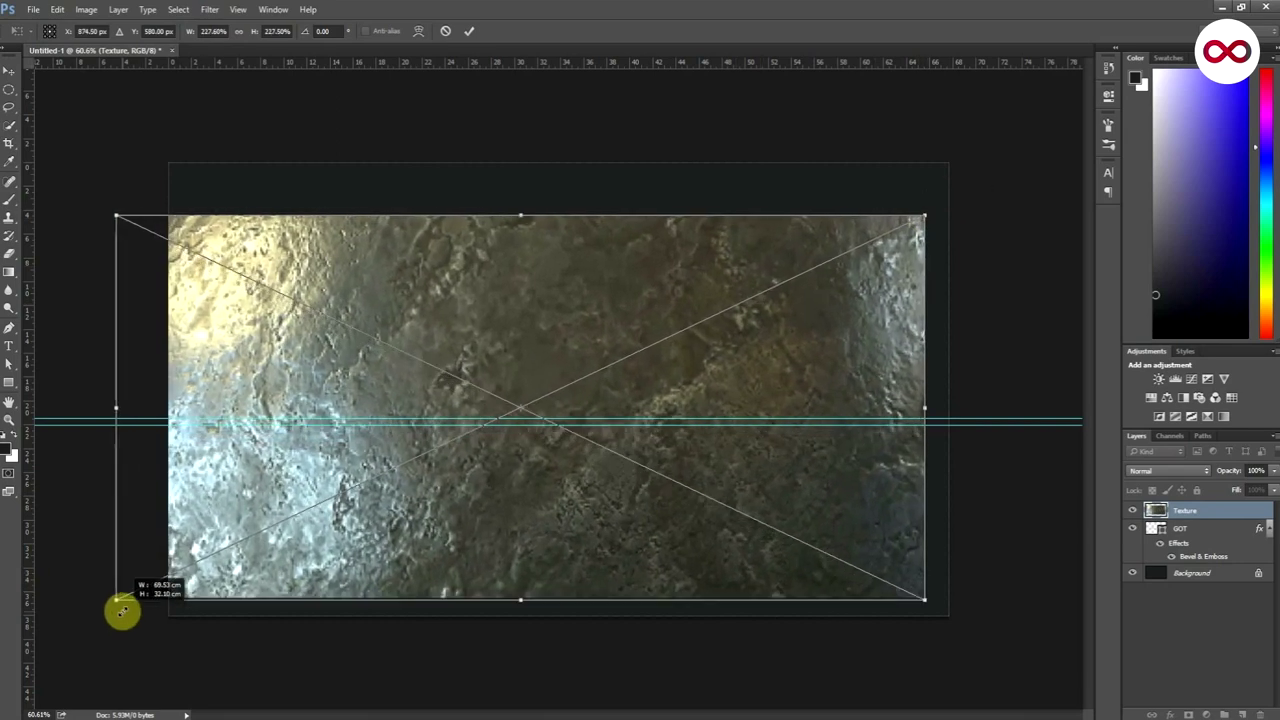
key(Return)
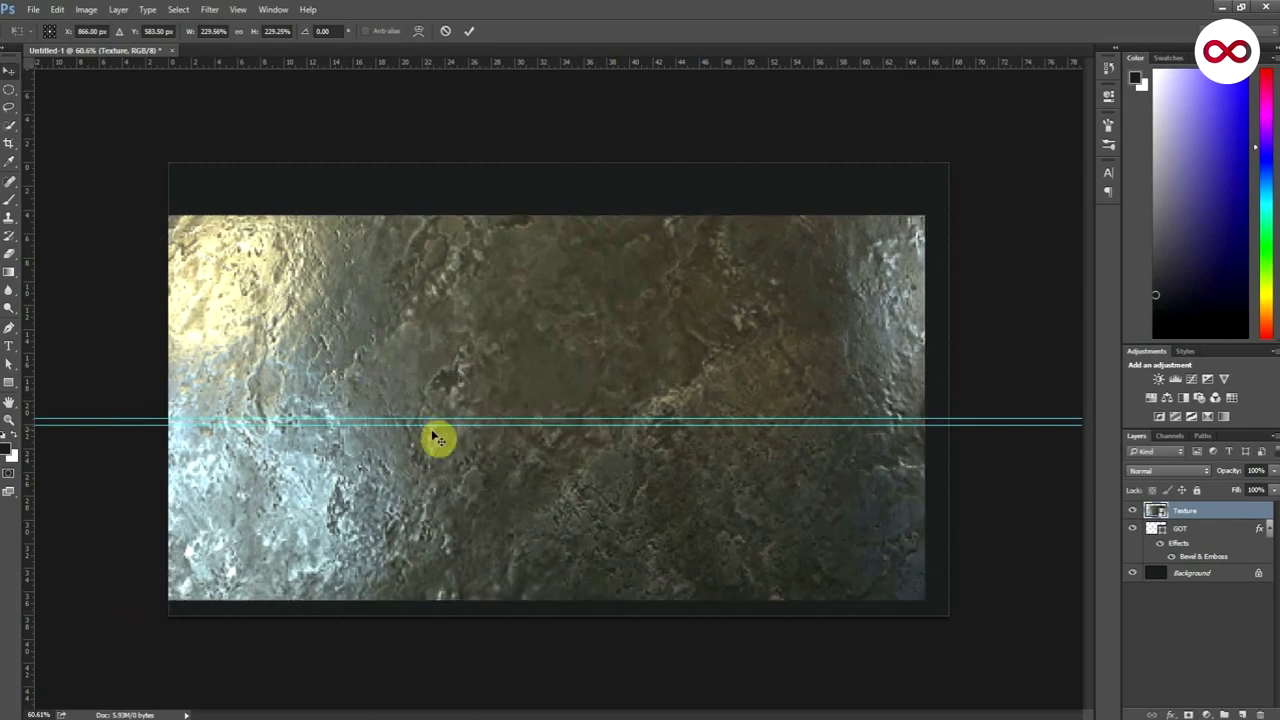
Clip the Texture layer to the GOT lettering and move it over the title
right_click(1193, 514)
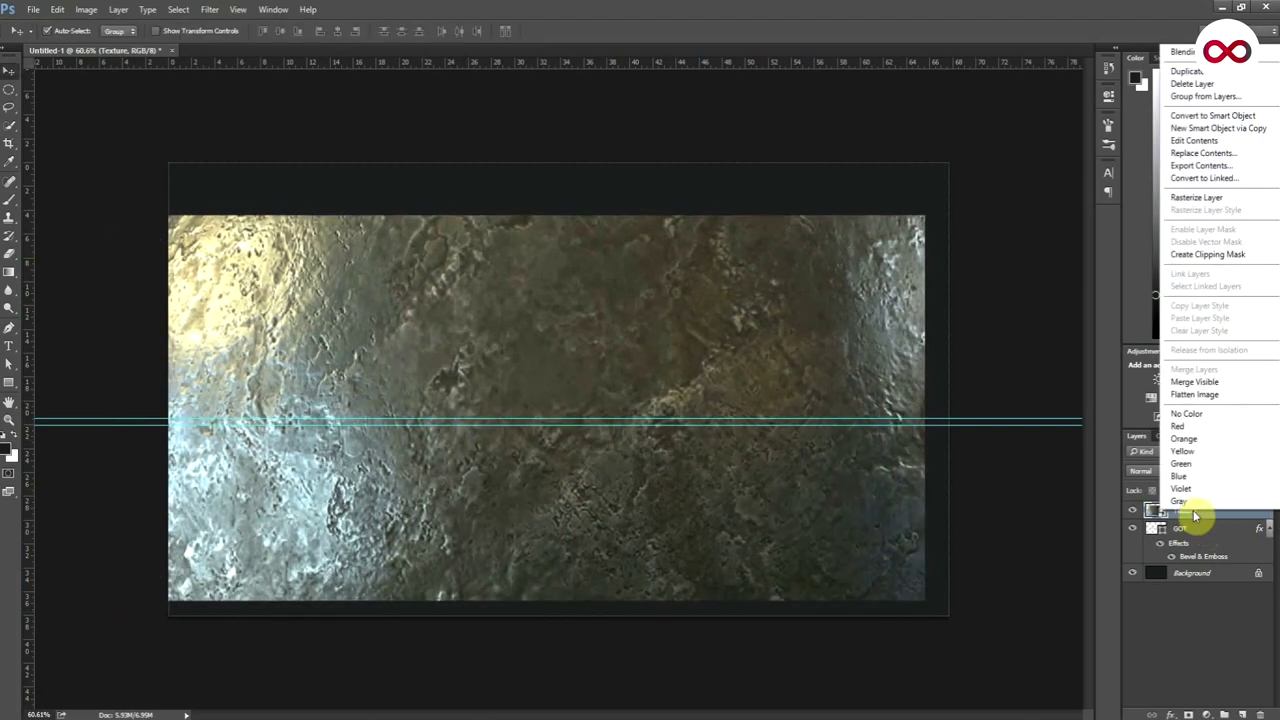
click(1213, 254)
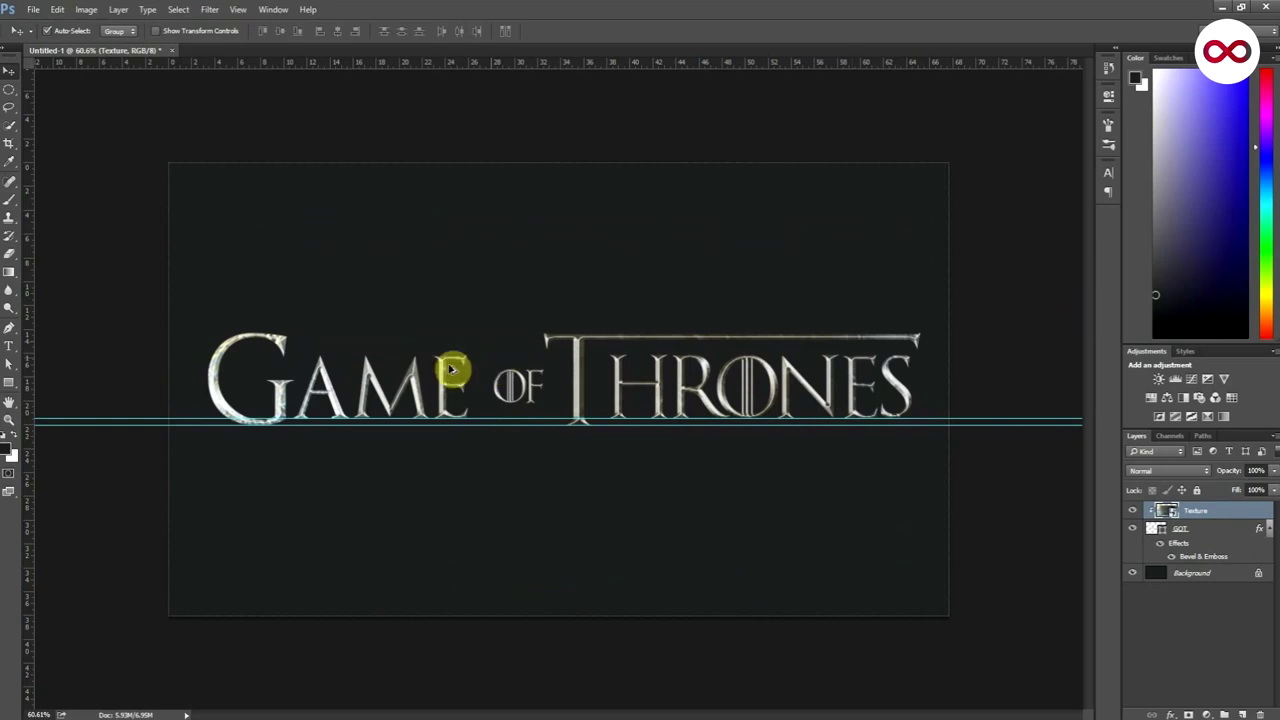
scroll(451, 370, down, 2)
drag(451, 368, 443, 448)
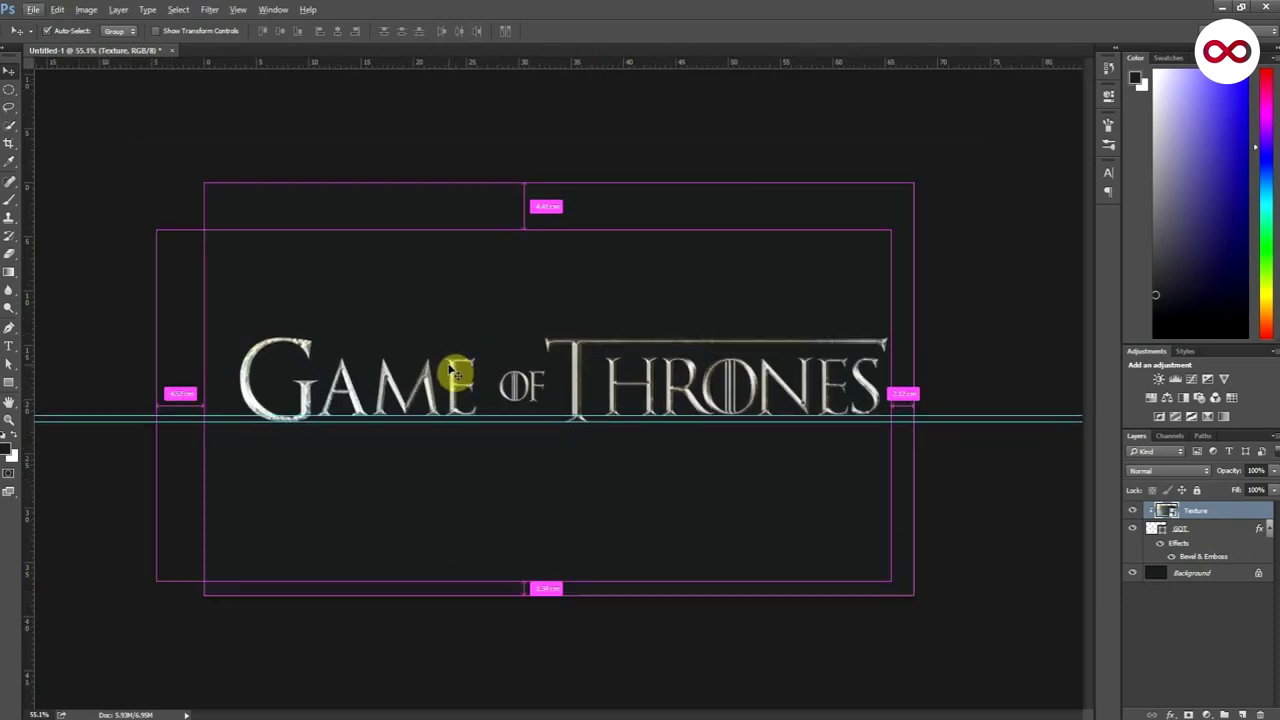
Enlarge the texture to about 249% and shift it lower over the lettering
key(ctrl+t)
drag(158, 582, 101, 627)
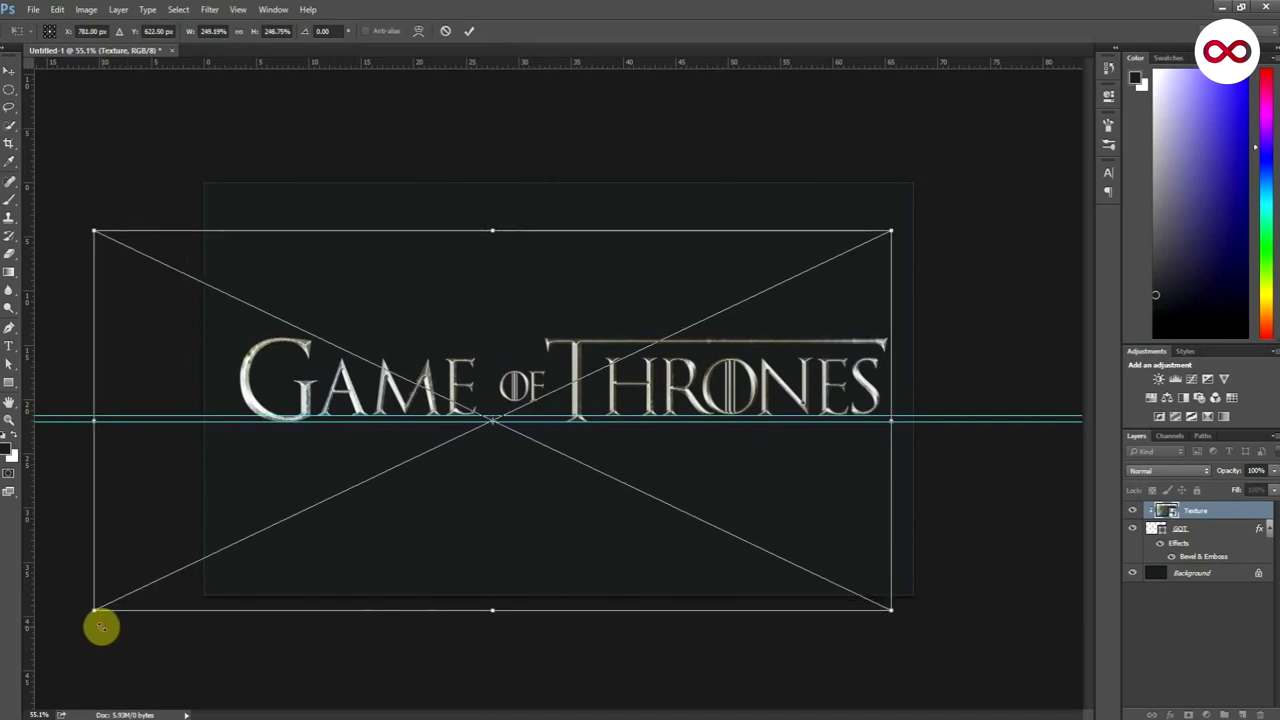
key(Down)
key(Down)
key(Down)
key(Down)
key(Down)
key(Down)
key(Down)
key(Down)
key(Down)
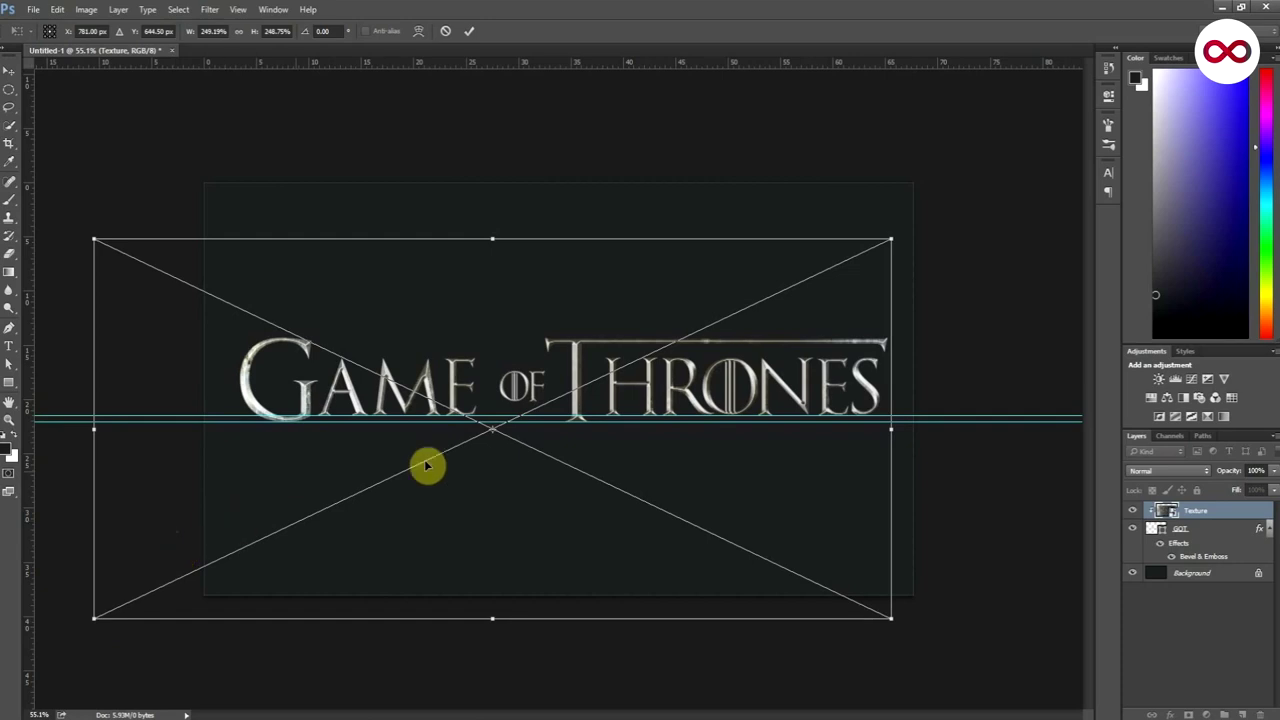
drag(493, 429, 500, 485)
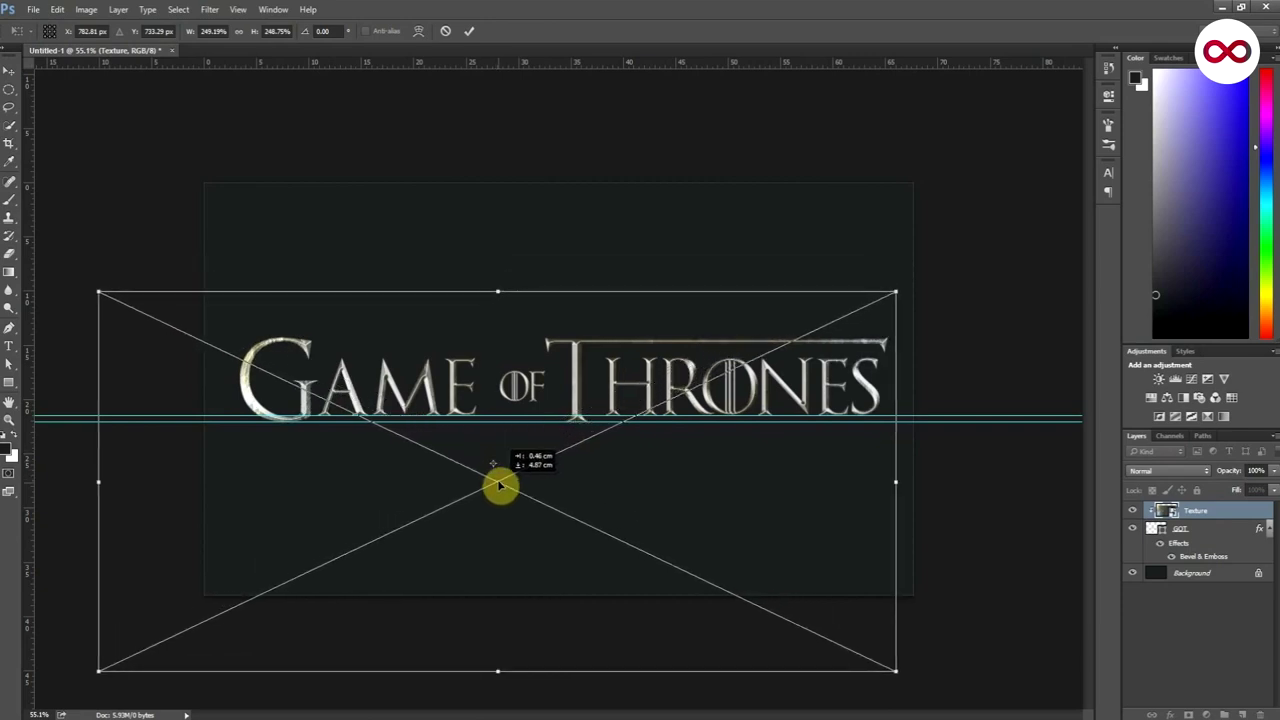
key(Return)
key(ctrl+plus)
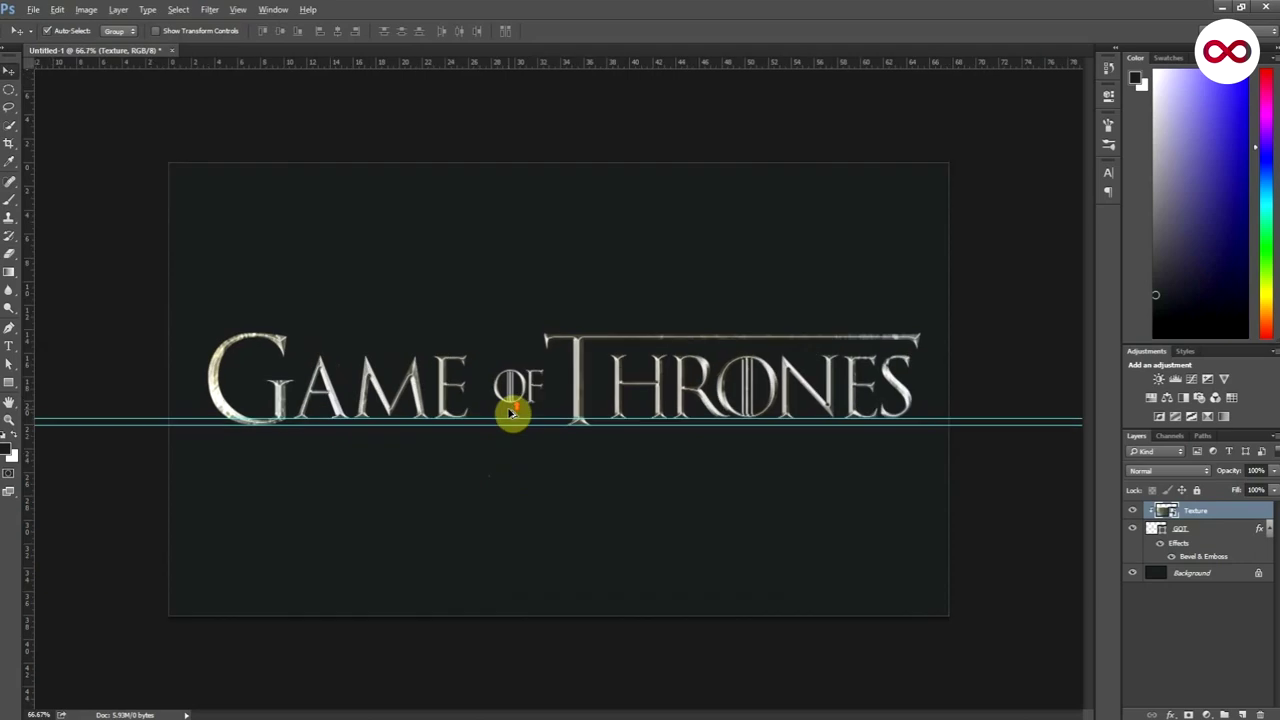
key(ctrl+plus)
key(ctrl+minus)
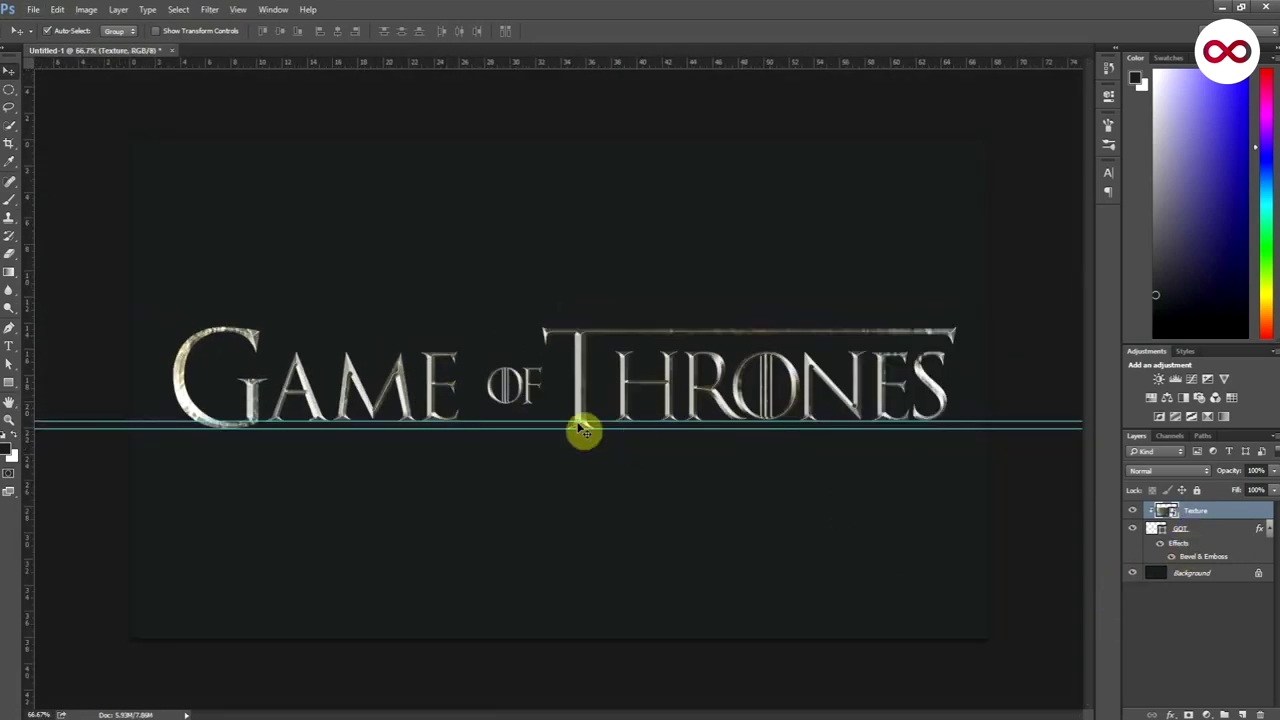
scroll(585, 425, up, 2)
scroll(605, 382, up, 2)
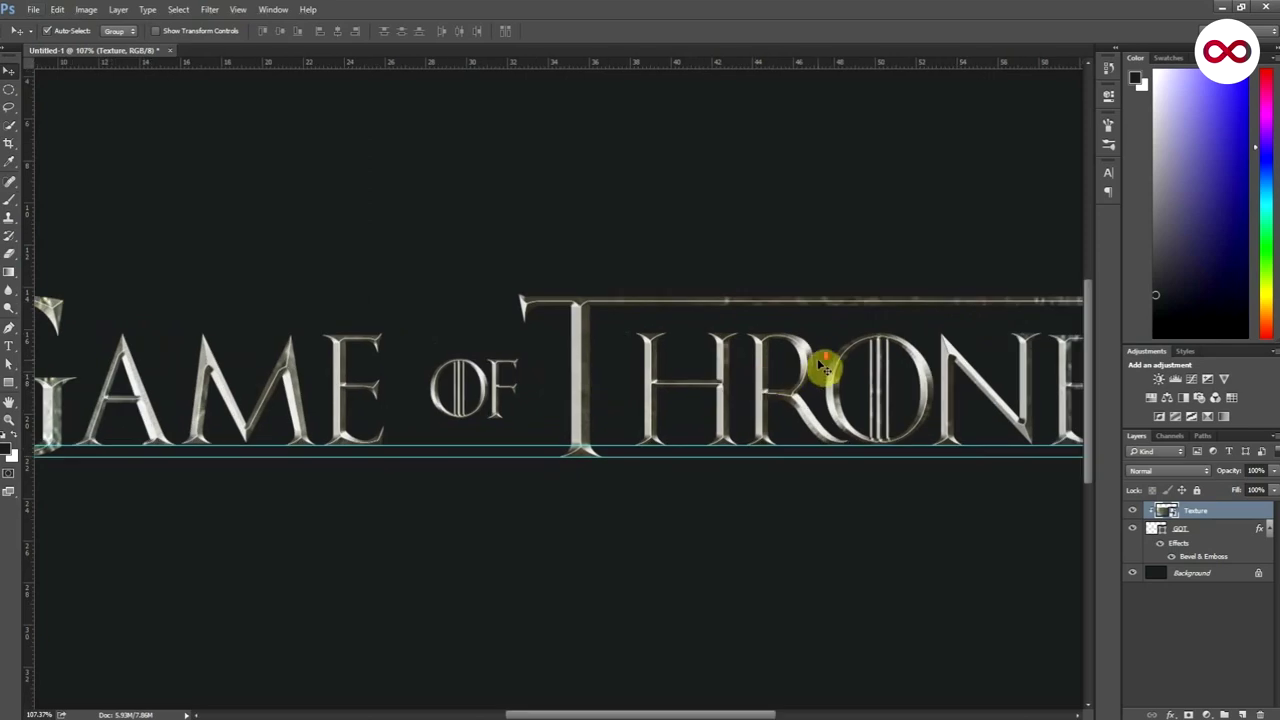
scroll(822, 368, down, 3)
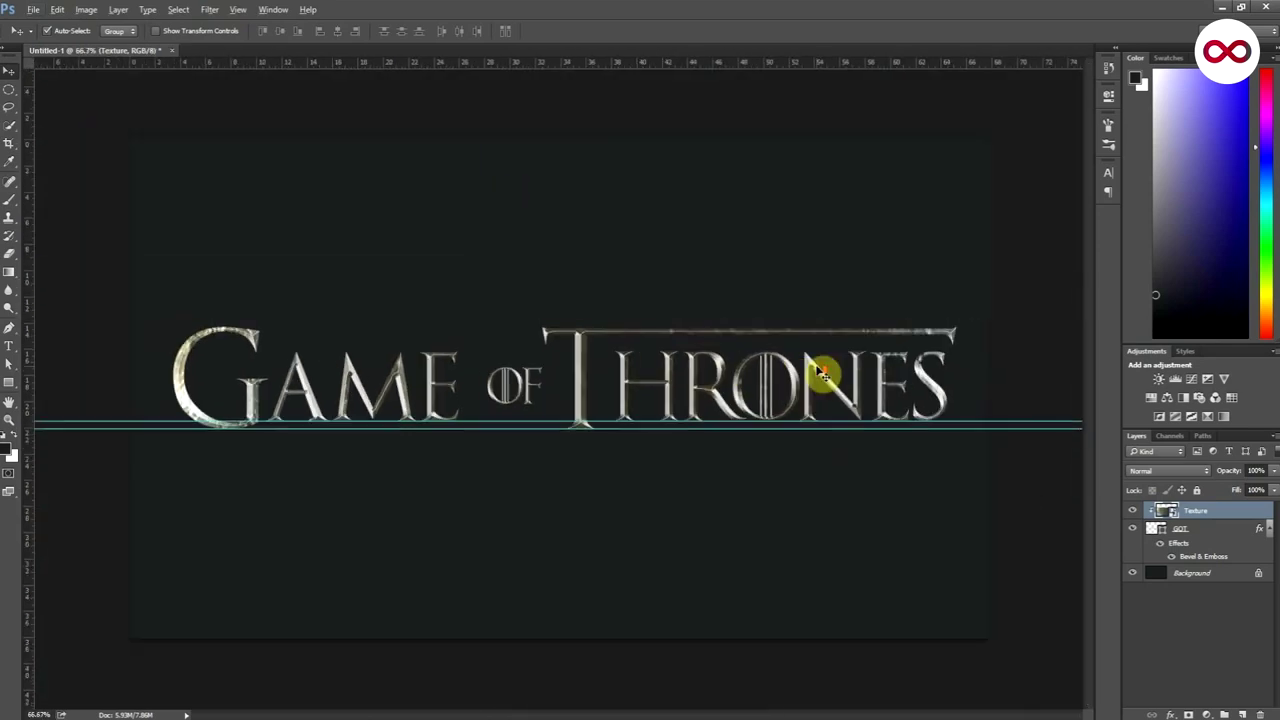